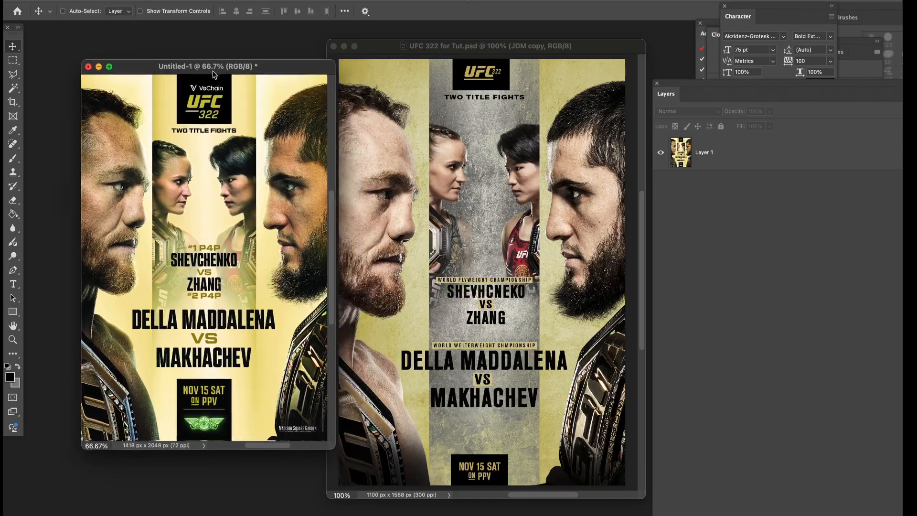
Fit the UFC 322 for Tut.psd window beside the reference poster so its whole canvas shows at 100% zoom
{"action": "left_click_drag", "start_coordinate": [320, 445], "coordinate": [335, 476]}
{"action": "left_click", "coordinate": [448, 329]}
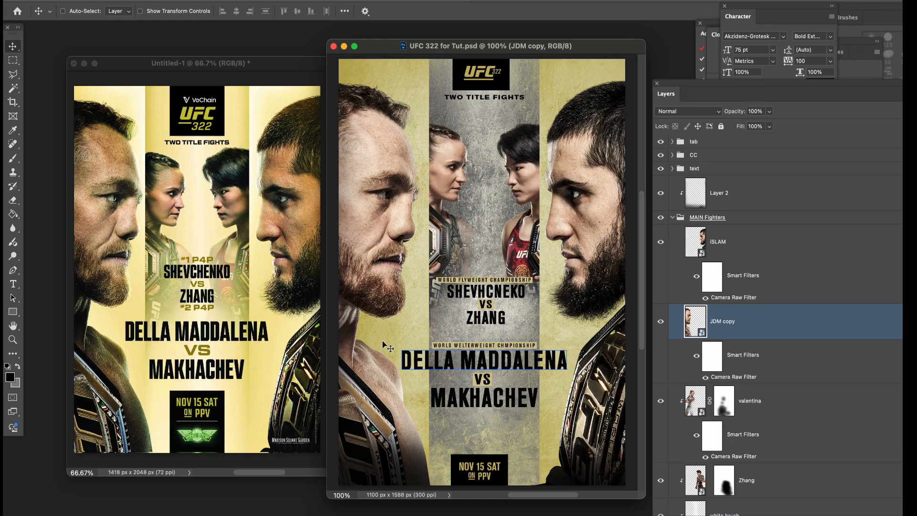
{"action": "left_click", "coordinate": [18, 341]}
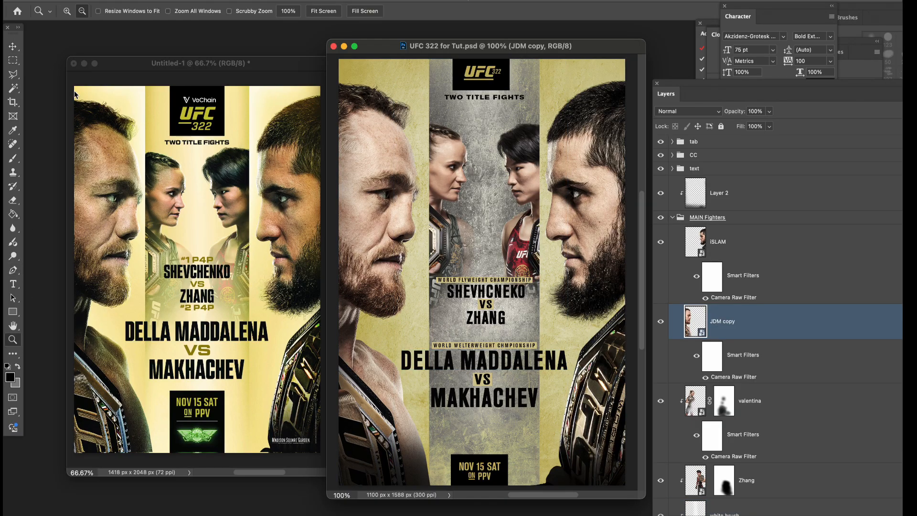
{"action": "left_click", "coordinate": [454, 197]}
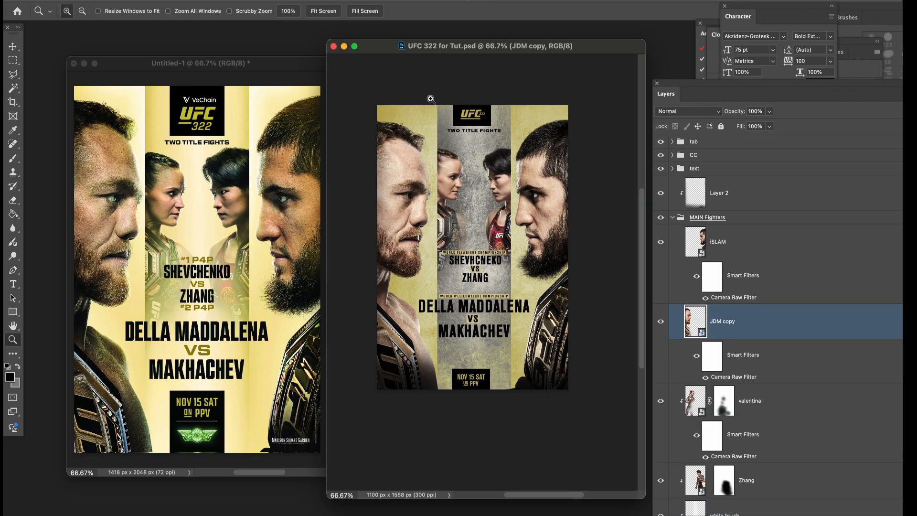
{"action": "left_click", "coordinate": [417, 104]}
{"action": "mouse_move", "coordinate": [327, 40]}
{"action": "left_mouse_down"}
{"action": "mouse_move", "coordinate": [348, 65]}
{"action": "mouse_move", "coordinate": [327, 37]}
{"action": "left_mouse_up"}
{"action": "scroll", "coordinate": [431, 128], "scroll_direction": "down", "scroll_amount": 1}
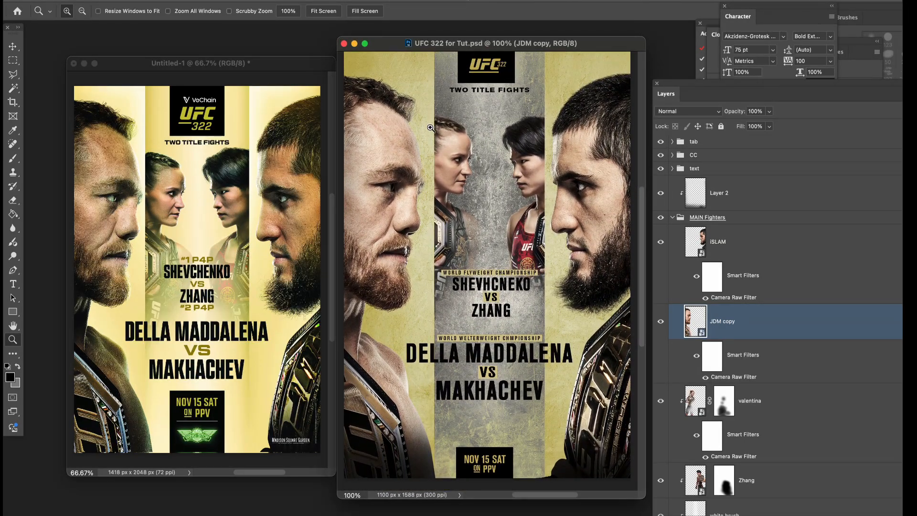
{"action": "left_click_drag", "start_coordinate": [644, 497], "coordinate": [646, 493]}
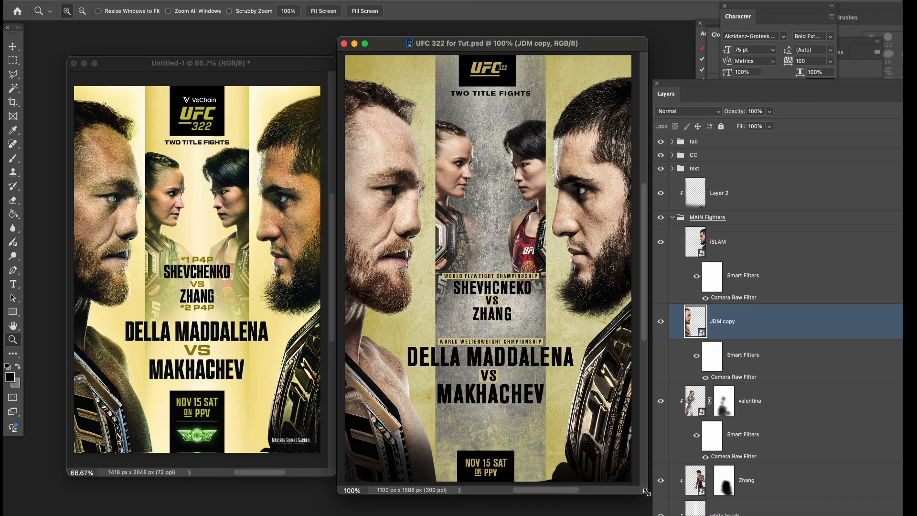
Close the Untitled-1 reference poster without saving and move the UFC 322 for Tut.psd window into its place
{"action": "left_click", "coordinate": [74, 64]}
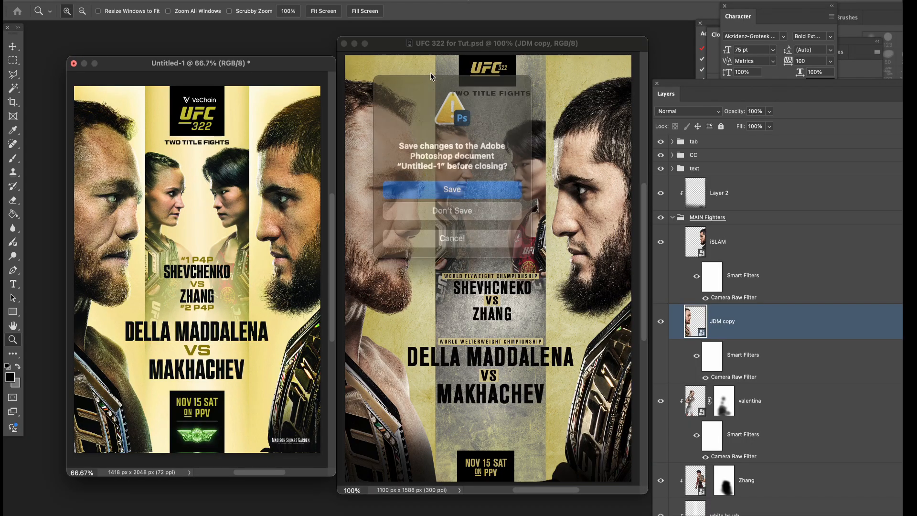
{"action": "left_click", "coordinate": [453, 204]}
{"action": "left_click_drag", "start_coordinate": [461, 50], "coordinate": [177, 58]}
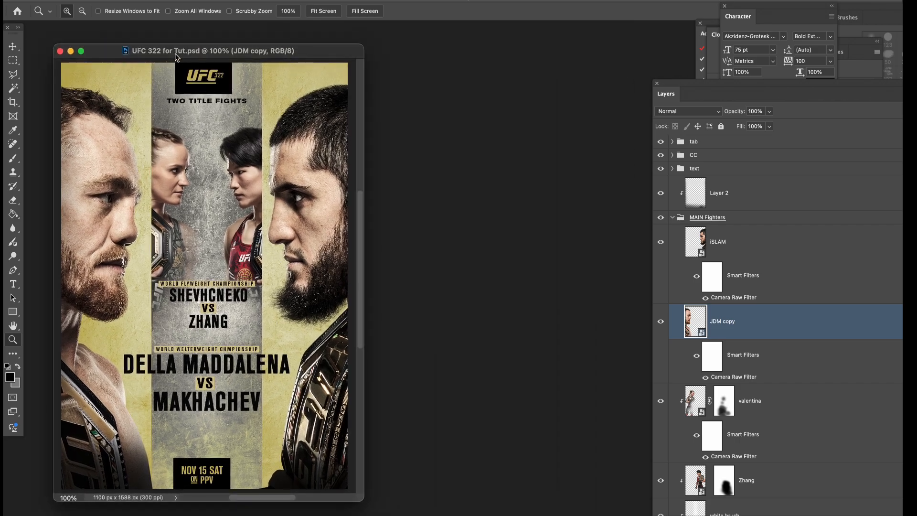
Check the poster's image size, create a transparent 1100 x 1588 px document at 300 ppi, and place it beside the poster
{"action": "left_click", "coordinate": [158, 64]}
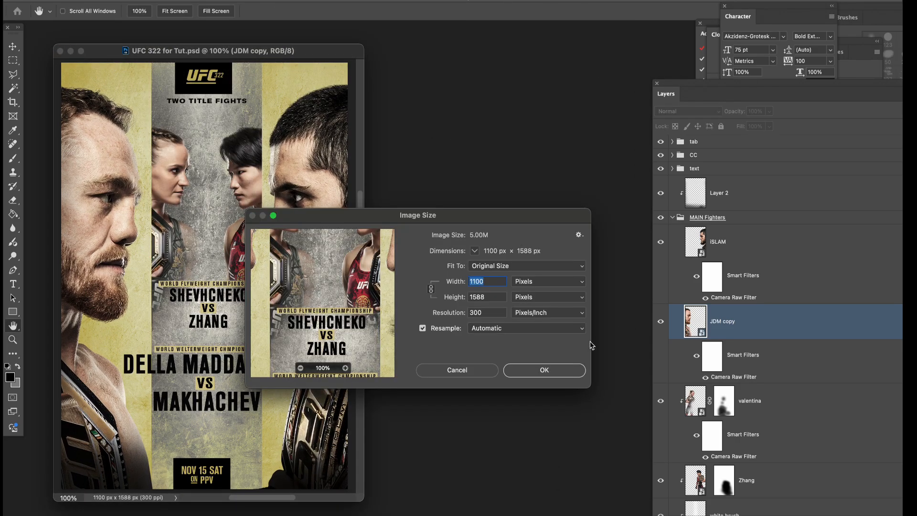
{"action": "left_click", "coordinate": [483, 371]}
{"action": "left_click", "coordinate": [96, 0]}
{"action": "left_click", "coordinate": [102, 1]}
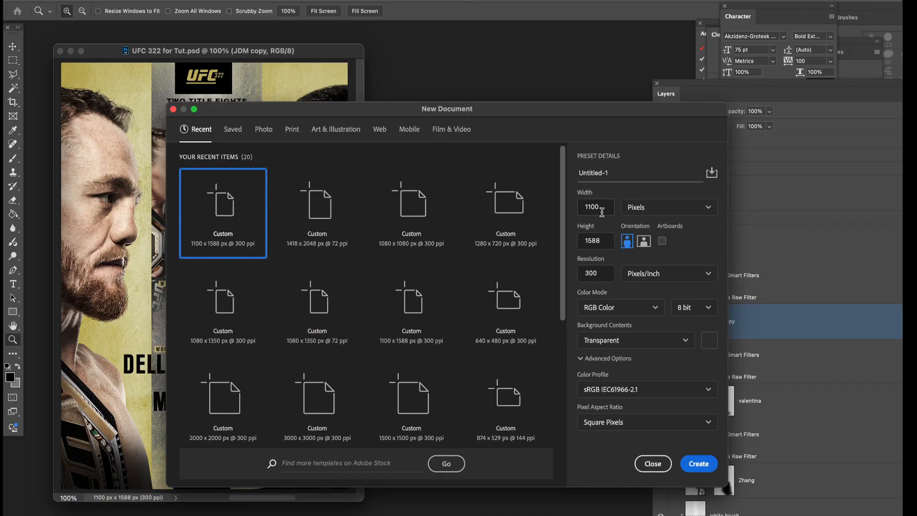
{"action": "left_click", "coordinate": [698, 463]}
{"action": "left_click_drag", "start_coordinate": [235, 65], "coordinate": [435, 65]}
Select the bg layer in the UFC 322 poster and bring up the already open Unsplash concrete texture image
{"action": "left_click", "coordinate": [315, 101]}
{"action": "scroll", "coordinate": [900, 320], "scroll_direction": "down", "scroll_amount": 5}
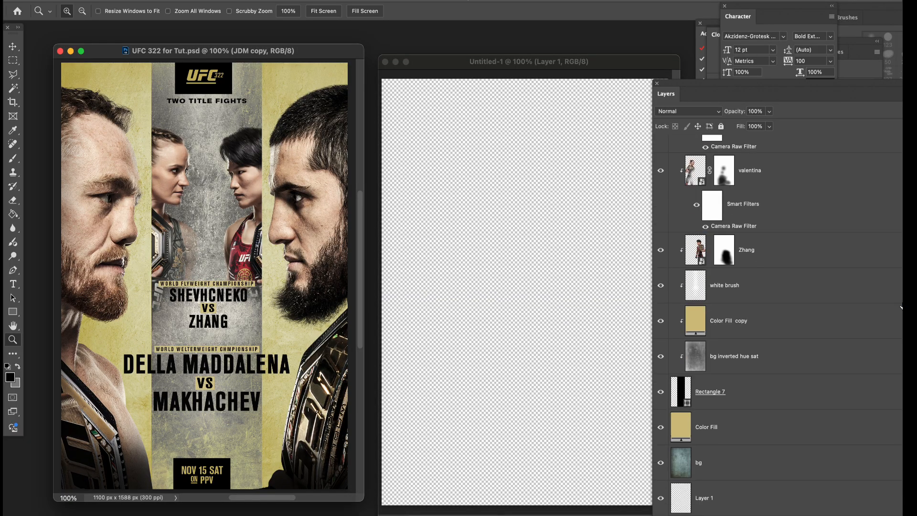
{"action": "left_click", "coordinate": [717, 468]}
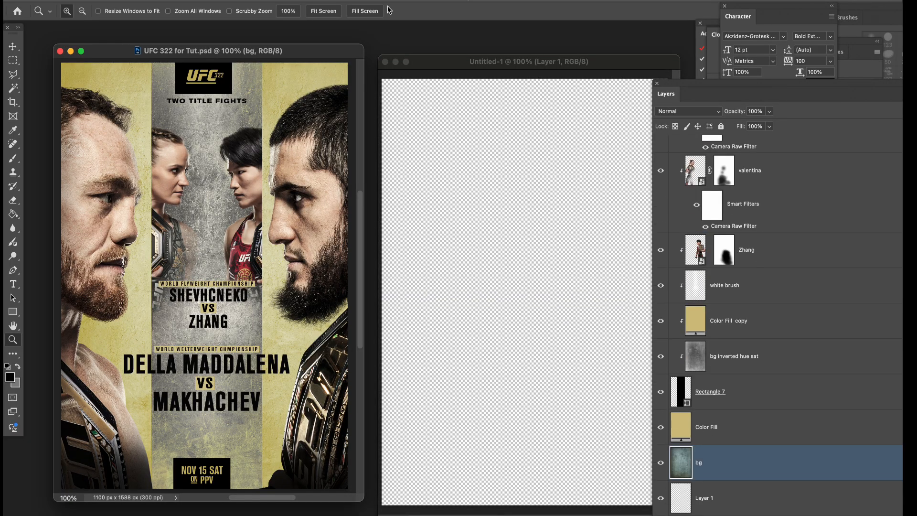
{"action": "left_click", "coordinate": [343, 1]}
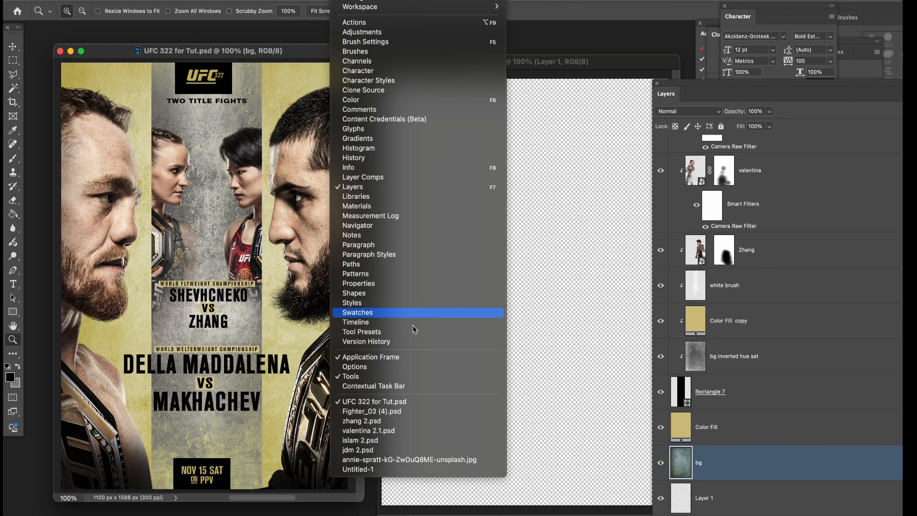
{"action": "left_click", "coordinate": [377, 458]}
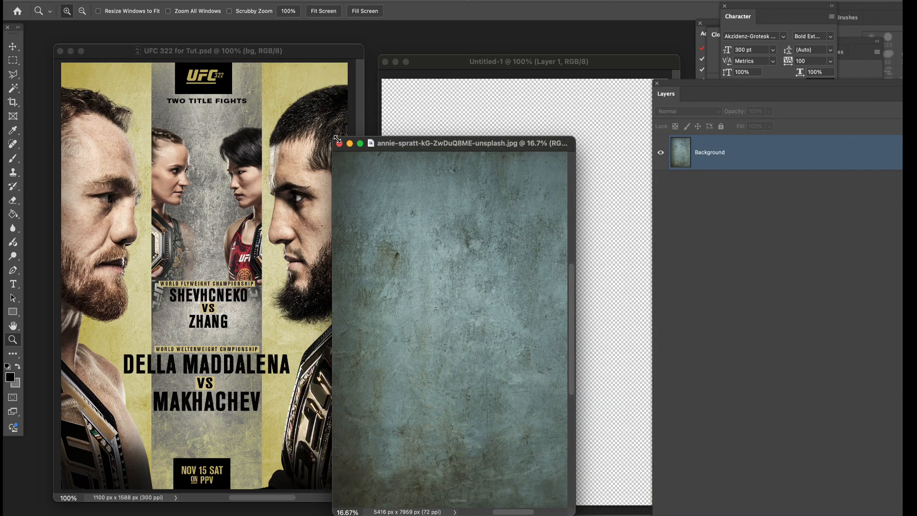
Resize the concrete texture image to a height of 1650 pixels with proportions linked
{"action": "left_click", "coordinate": [138, 1]}
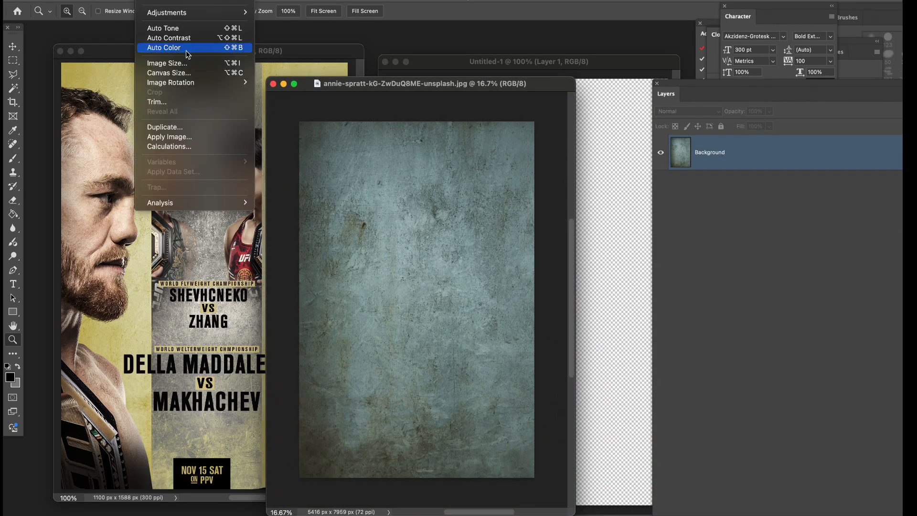
{"action": "left_click", "coordinate": [181, 62]}
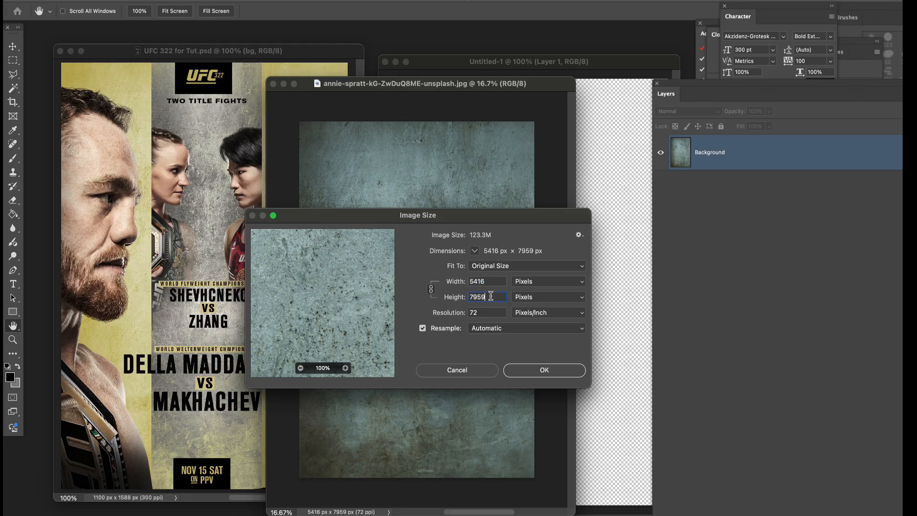
{"action": "double_click", "coordinate": [491, 296]}
{"action": "type", "text": "1"}
{"action": "type", "text": "588"}
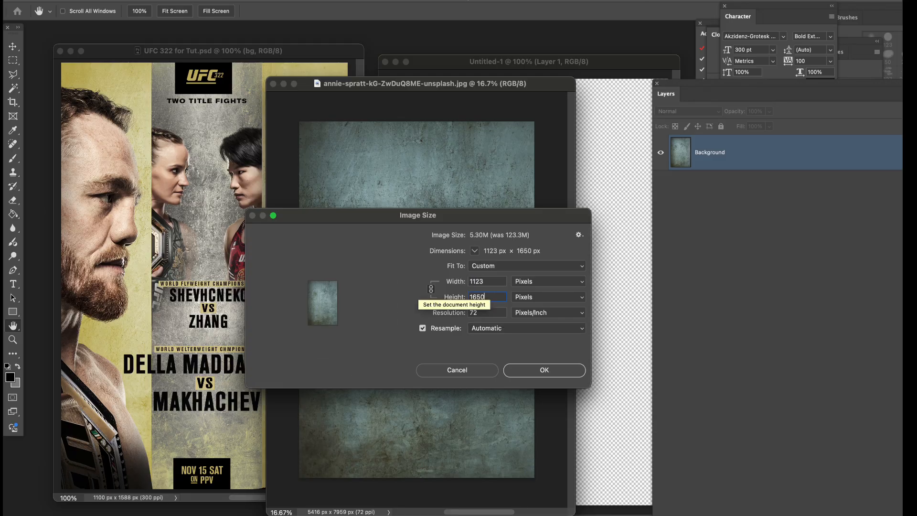
{"action": "key", "text": "Return"}
Copy the resized texture into the Untitled-1 document and close the texture file without saving
{"action": "key", "text": "z"}
{"action": "left_click", "coordinate": [13, 46]}
{"action": "left_click_drag", "start_coordinate": [326, 157], "coordinate": [489, 110]}
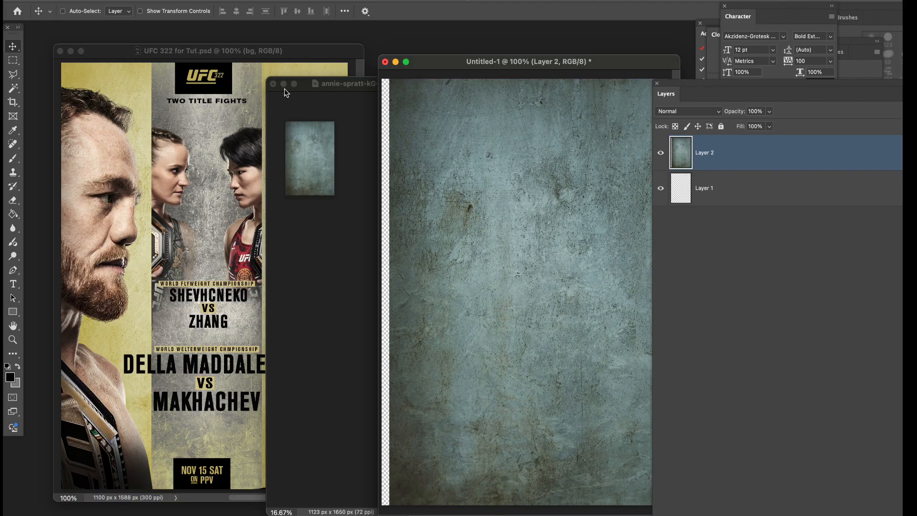
{"action": "key", "text": "ctrl+Tab"}
{"action": "key", "text": "super+w"}
{"action": "left_click", "coordinate": [451, 211]}
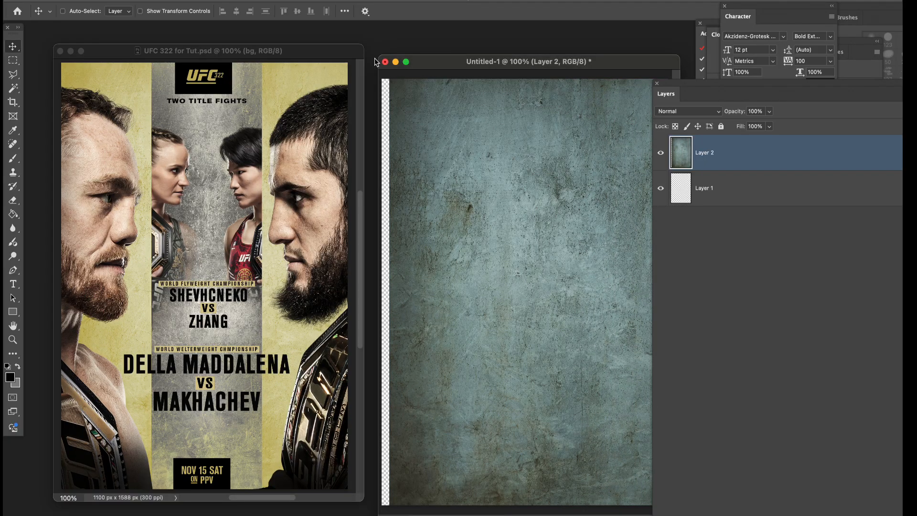
Enlarge the Untitled-1 window and shift the texture so it covers the whole canvas
{"action": "left_click_drag", "start_coordinate": [378, 55], "coordinate": [352, 37]}
{"action": "left_click_drag", "start_coordinate": [444, 111], "coordinate": [436, 111]}
{"action": "left_click_drag", "start_coordinate": [685, 99], "coordinate": [757, 94]}
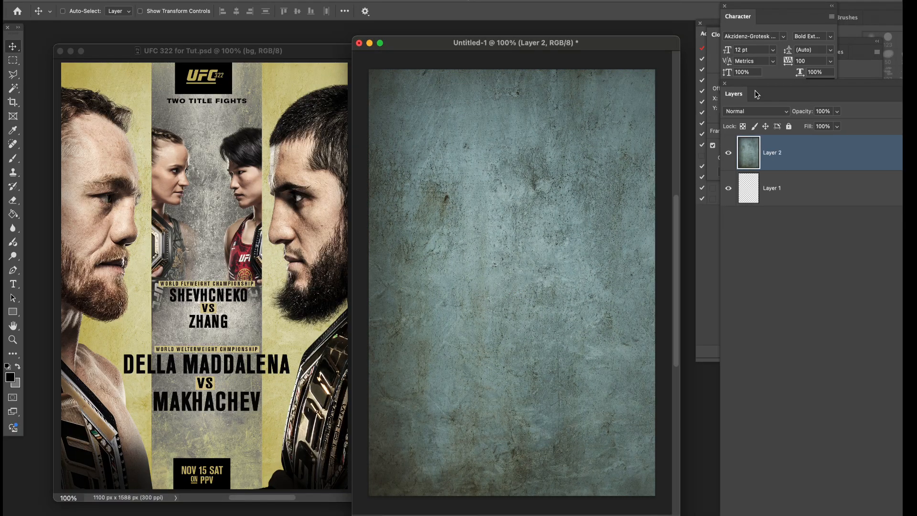
Copy the poster's gold Color Fill layer into Untitled-1 above the texture and hide the copy
{"action": "left_click", "coordinate": [329, 272]}
{"action": "left_click", "coordinate": [778, 434]}
{"action": "left_click_drag", "start_coordinate": [778, 434], "coordinate": [503, 261]}
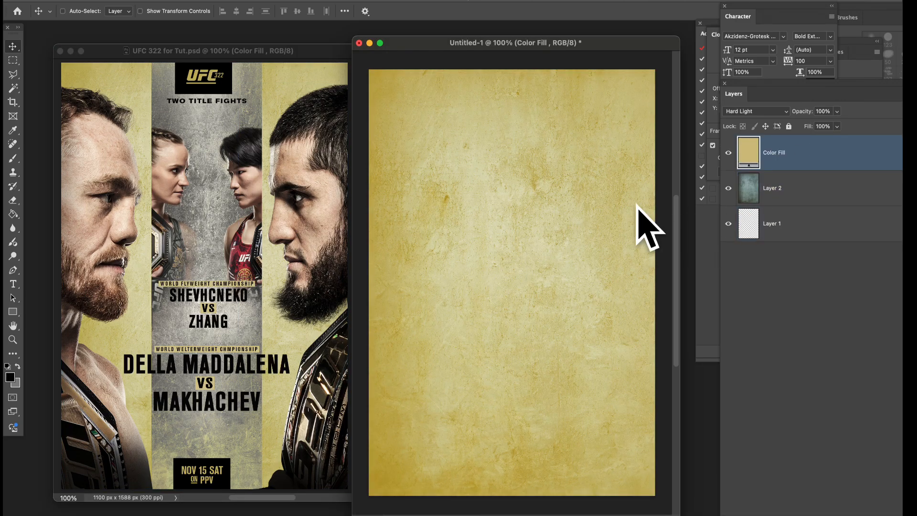
{"action": "left_click", "coordinate": [728, 152]}
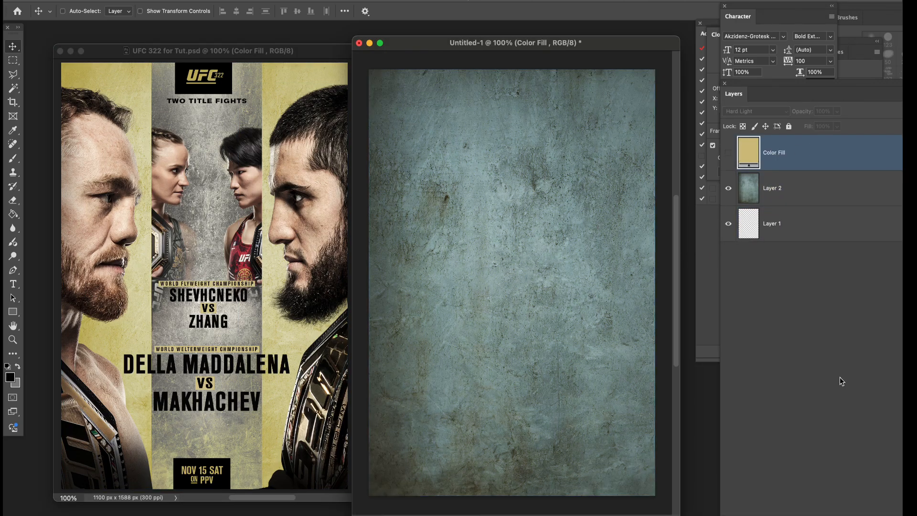
Add a black Solid Color fill layer directly above the texture on Layer 2
{"action": "left_click", "coordinate": [748, 198]}
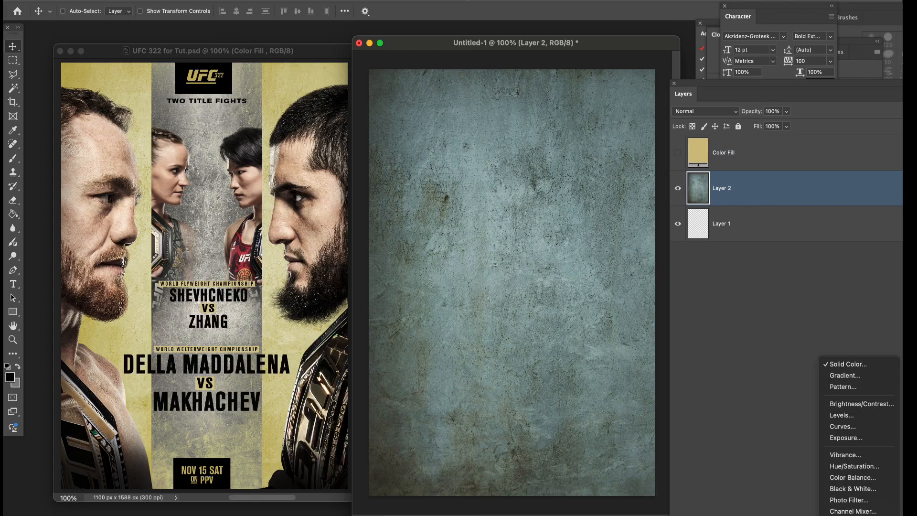
{"action": "left_click", "coordinate": [842, 360]}
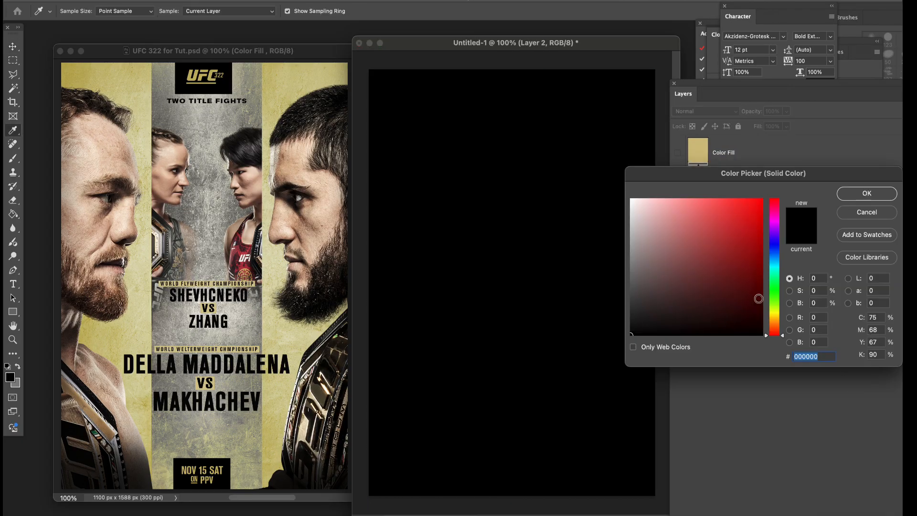
{"action": "left_click", "coordinate": [865, 194]}
Look up the color code of the copied Color Fill layer and delete that layer
{"action": "double_click", "coordinate": [695, 152]}
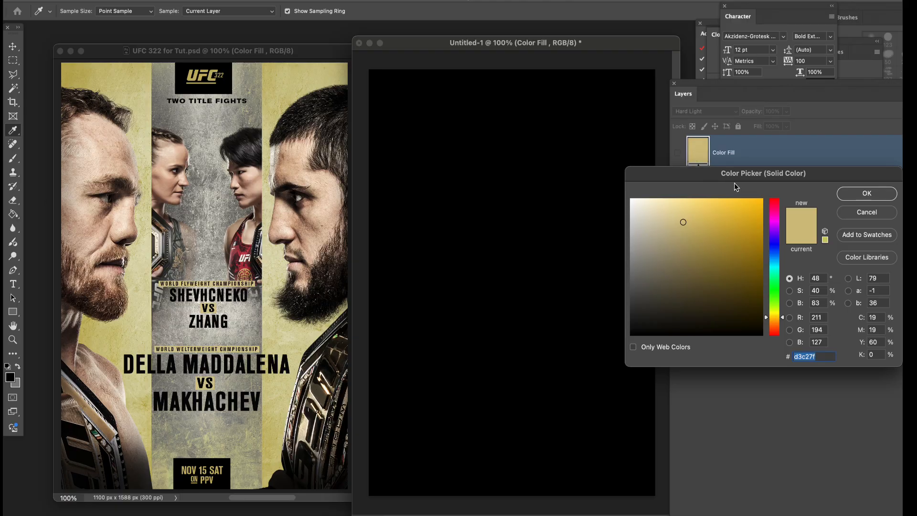
{"action": "left_click", "coordinate": [867, 213]}
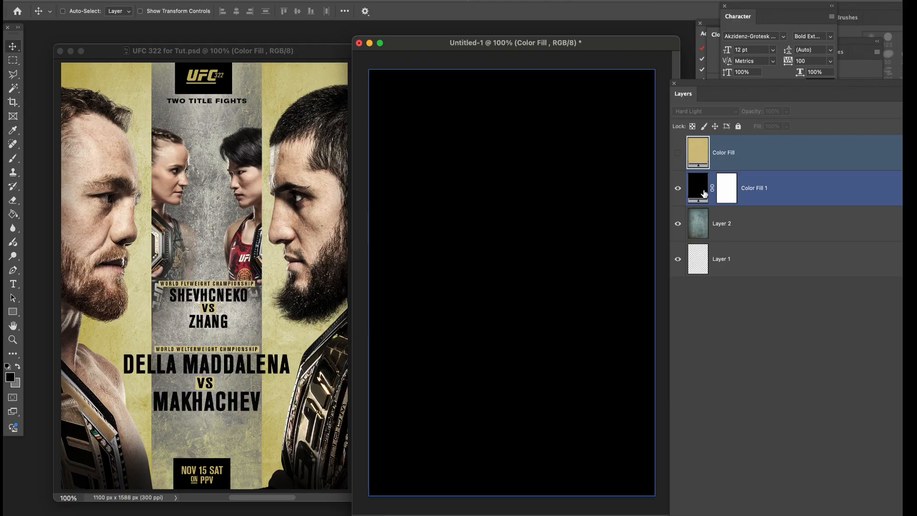
{"action": "key", "text": "Delete"}
Set the new Solid Color fill layer's color to d3c27f and its blend mode to Hard Light
{"action": "double_click", "coordinate": [694, 161]}
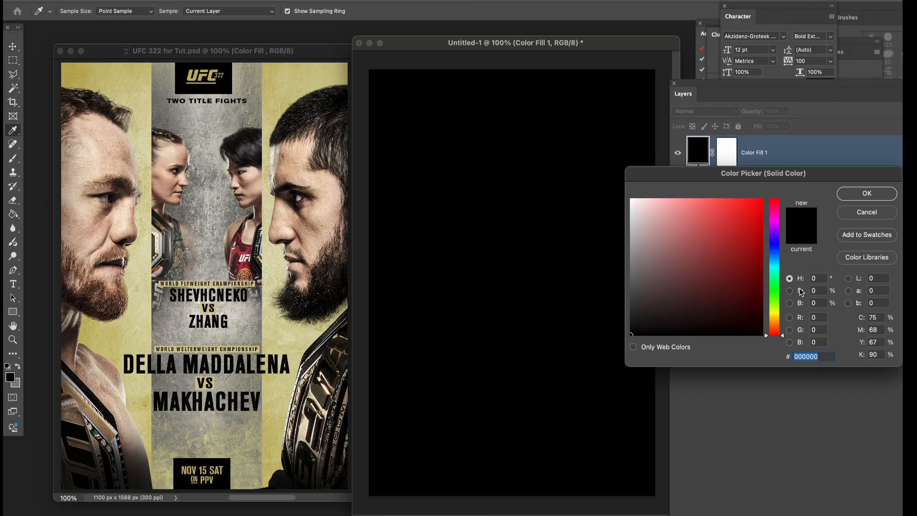
{"action": "type", "text": "d3c27f"}
{"action": "left_click_drag", "start_coordinate": [688, 221], "coordinate": [698, 197]}
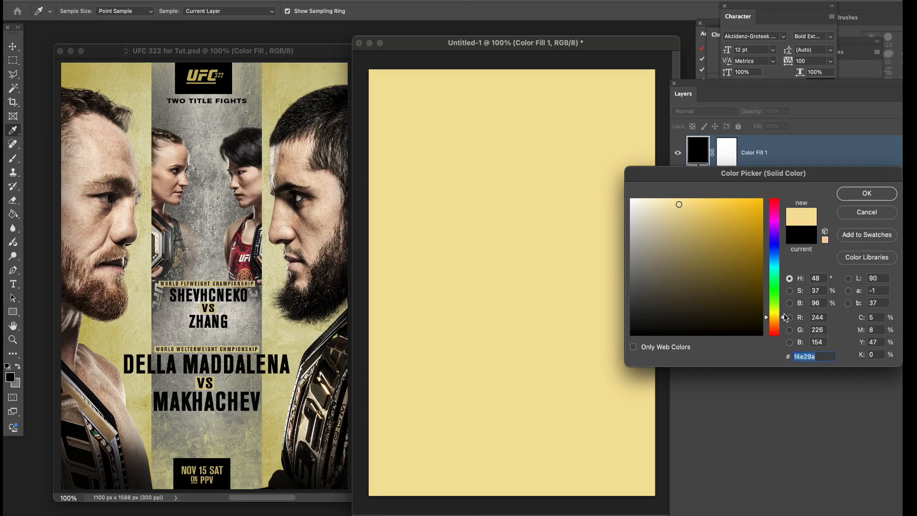
{"action": "type", "text": "d3c27f"}
{"action": "left_click", "coordinate": [859, 196]}
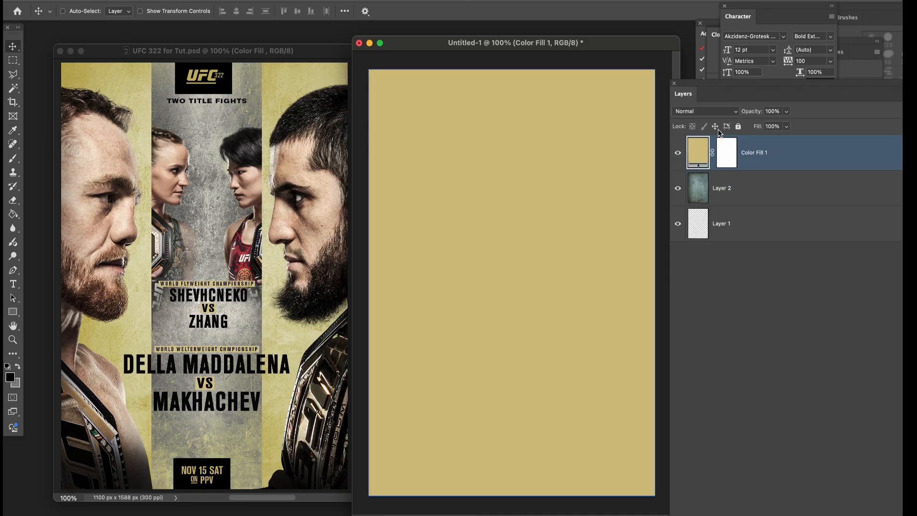
{"action": "left_click", "coordinate": [700, 112]}
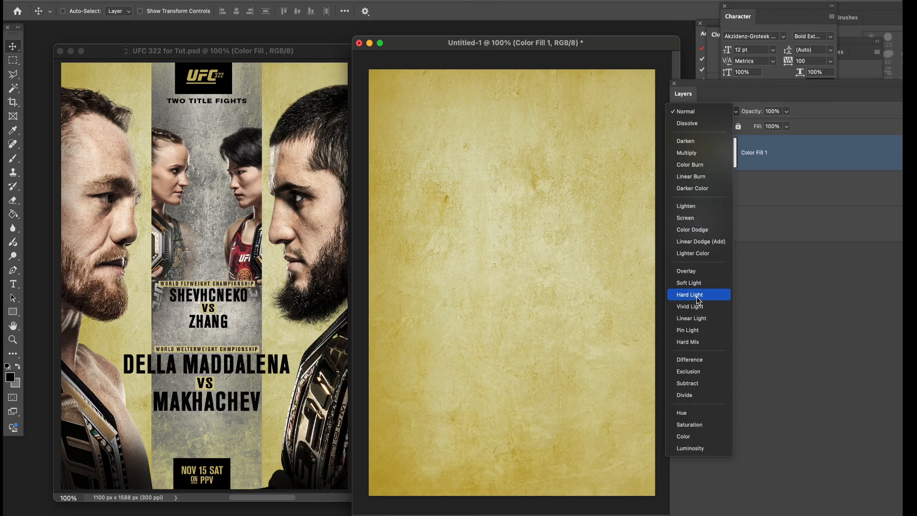
{"action": "left_click", "coordinate": [689, 294]}
Compare the finished poster's Color Fill and background layers with the textured gold background in Untitled-1
{"action": "left_click", "coordinate": [304, 246]}
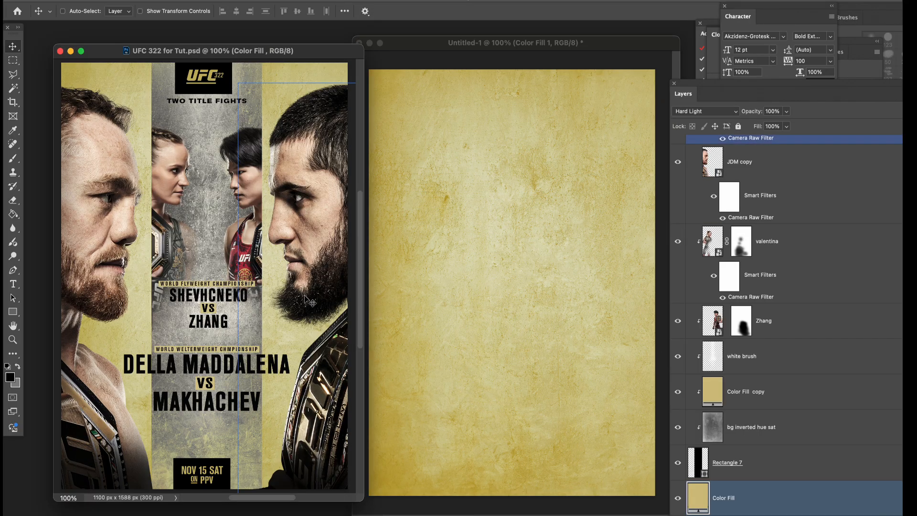
{"action": "scroll", "coordinate": [717, 444], "scroll_direction": "down", "scroll_amount": 2}
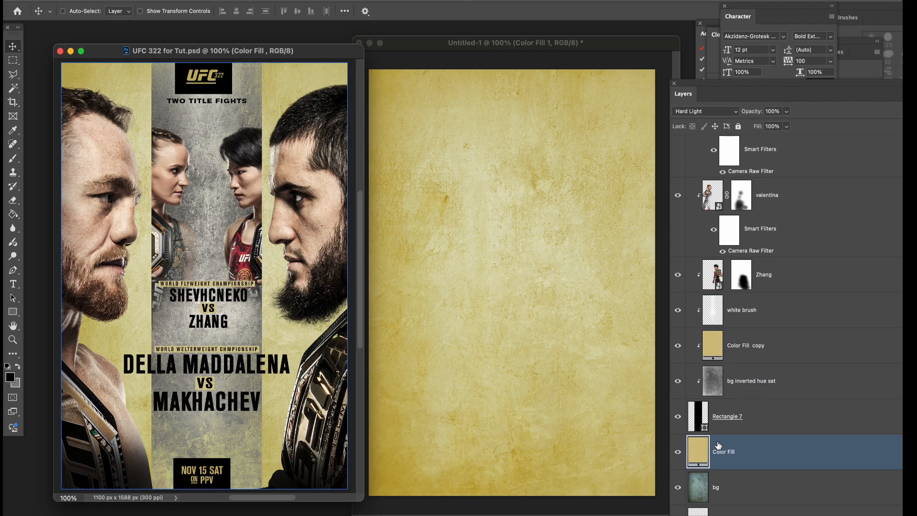
{"action": "left_click", "coordinate": [535, 339]}
{"action": "left_click", "coordinate": [692, 240]}
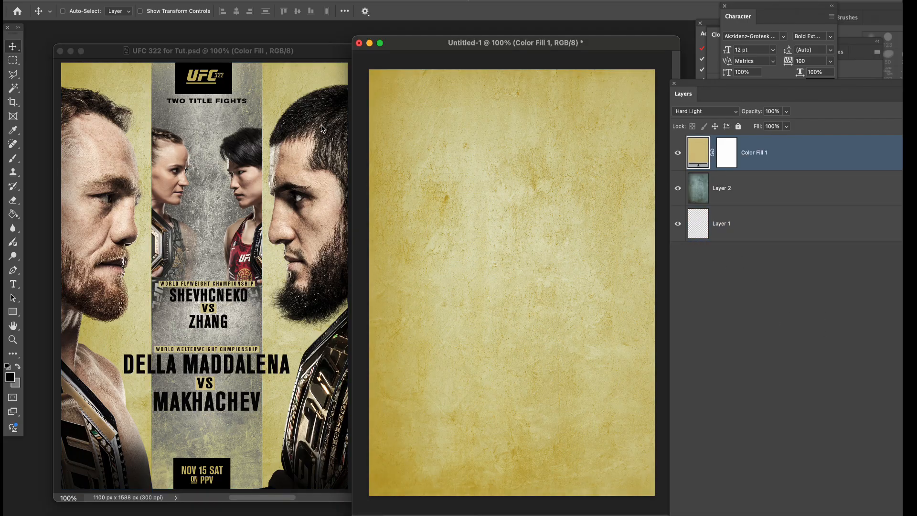
{"action": "left_click", "coordinate": [306, 50]}
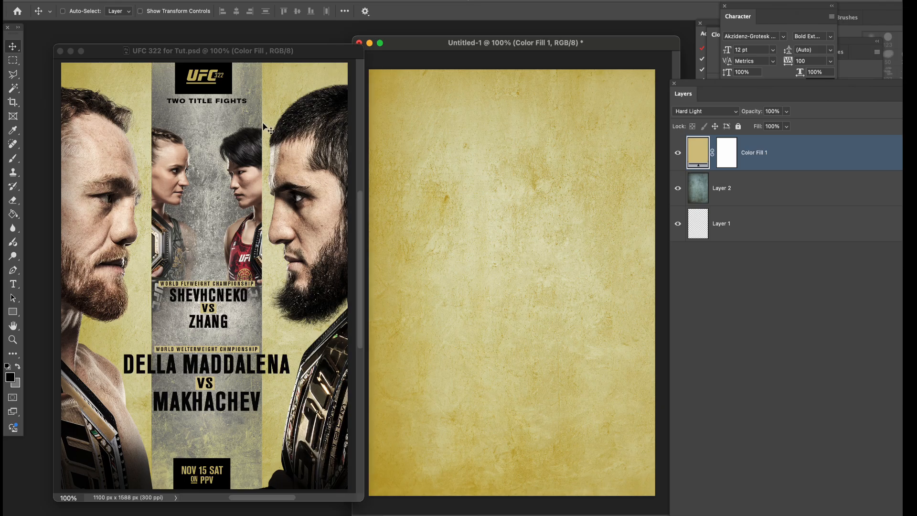
{"action": "scroll", "coordinate": [759, 260], "scroll_direction": "up", "scroll_amount": 6}
{"action": "left_click", "coordinate": [533, 48]}
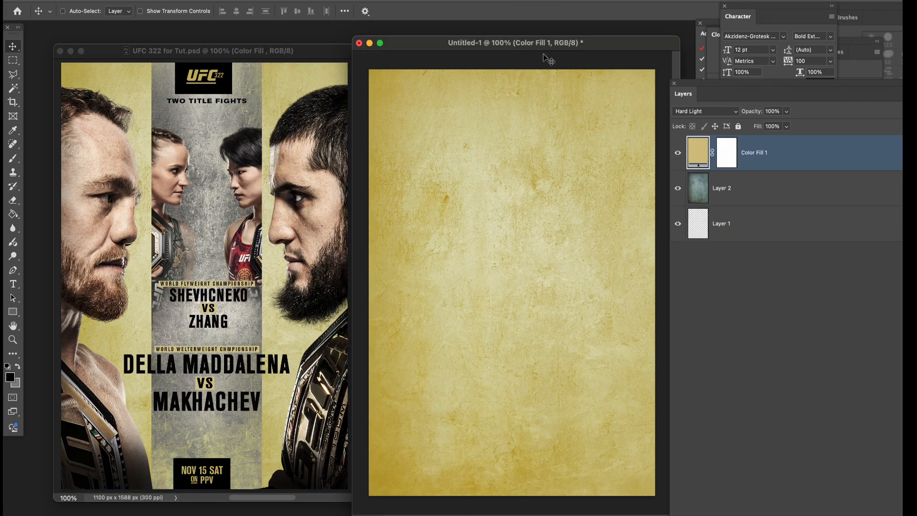
Bring the jdm 2.psd document to the front
{"action": "left_click", "coordinate": [359, 2]}
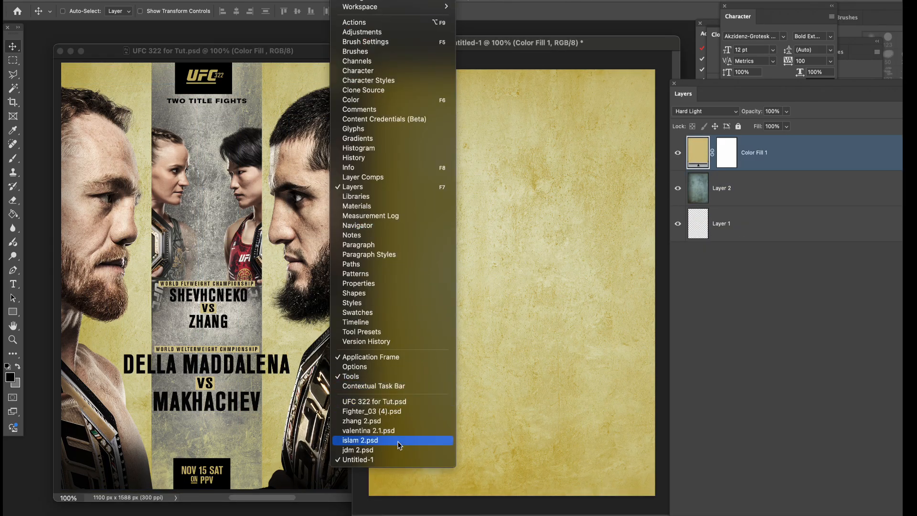
{"action": "left_click", "coordinate": [385, 448]}
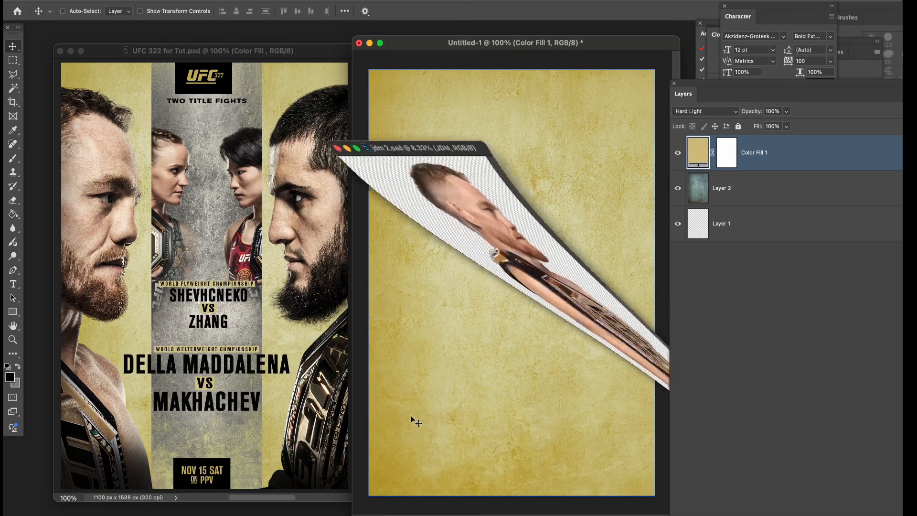
Try resizing jdm 2.psd to 1000 px wide and copying its JDM layer into Untitled-1
{"action": "left_click", "coordinate": [141, 1]}
{"action": "left_click", "coordinate": [162, 62]}
{"action": "type", "text": "1100"}
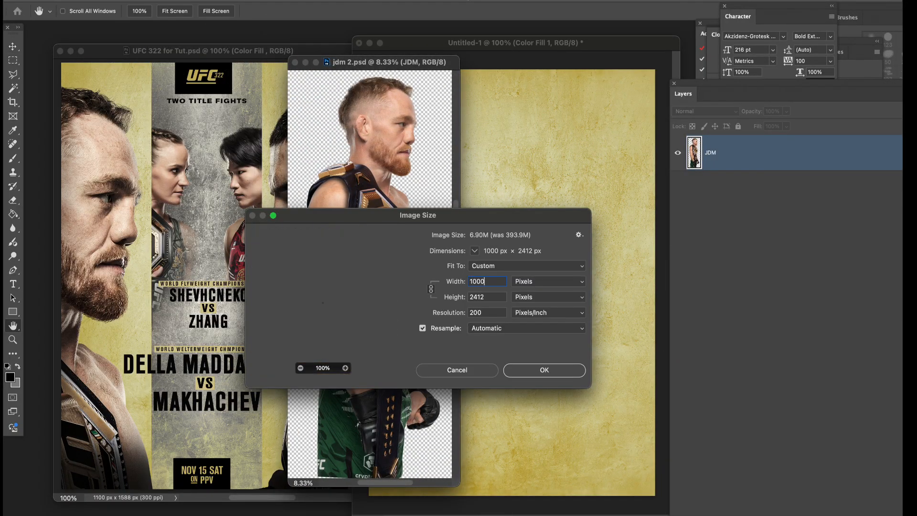
{"action": "key", "text": "Return"}
{"action": "left_click_drag", "start_coordinate": [333, 108], "coordinate": [470, 321]}
{"action": "key", "text": "ctrl+z"}
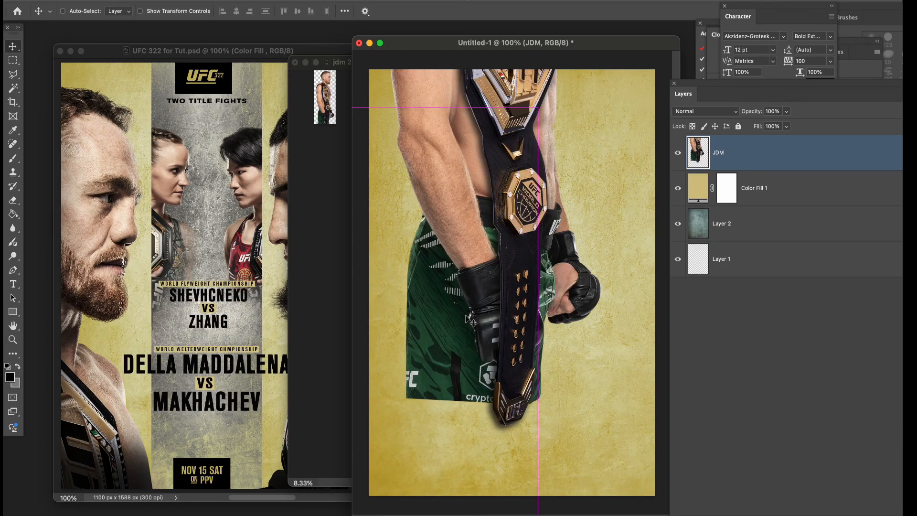
{"action": "key", "text": "ctrl+z"}
{"action": "left_click", "coordinate": [334, 62]}
{"action": "key", "text": "ctrl+z"}
Try copying the JDM layer into Untitled-1 at its original size
{"action": "left_click_drag", "start_coordinate": [375, 153], "coordinate": [506, 158]}
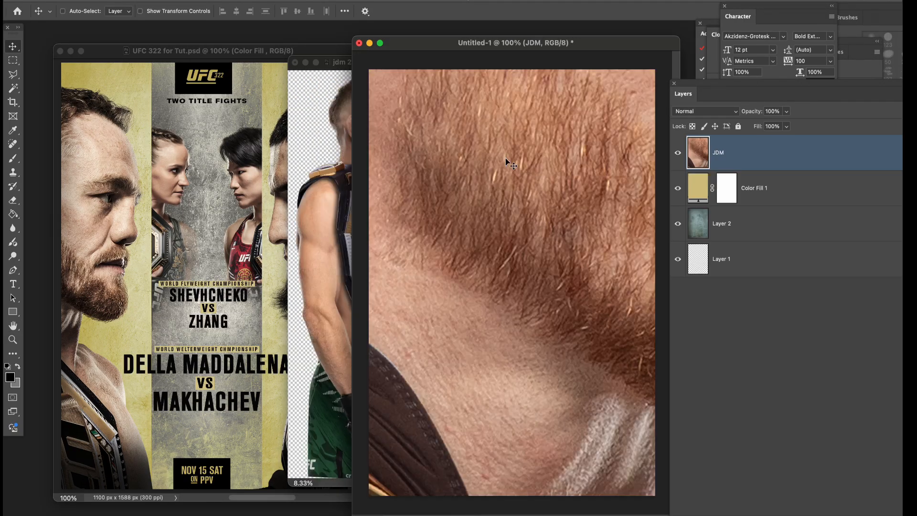
{"action": "key", "text": "ctrl+z"}
{"action": "left_click", "coordinate": [330, 63]}
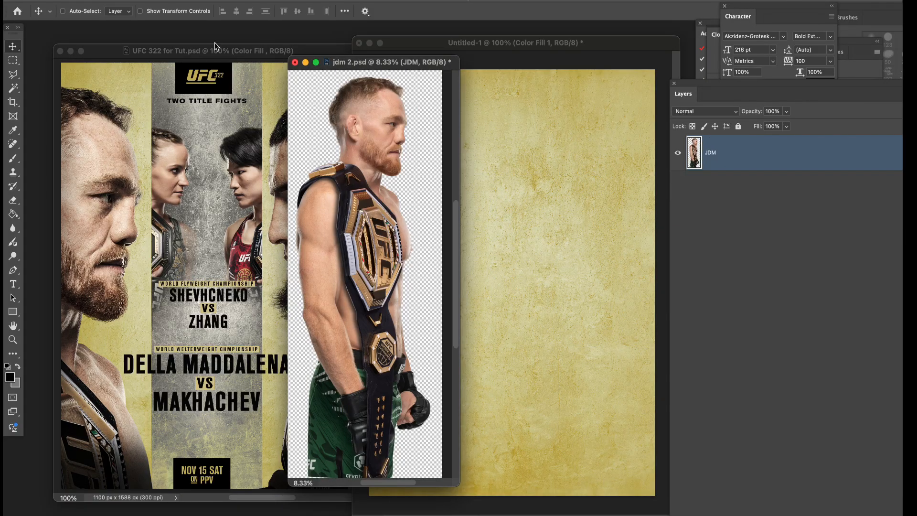
Resize jdm 2.psd to 2500 px wide, then copy its JDM layer into Untitled-1 and position it with the face in view
{"action": "left_click", "coordinate": [142, 1]}
{"action": "left_click", "coordinate": [165, 63]}
{"action": "type", "text": "2500"}
{"action": "key", "text": "Return"}
{"action": "left_click_drag", "start_coordinate": [308, 136], "coordinate": [523, 187]}
{"action": "left_click_drag", "start_coordinate": [538, 136], "coordinate": [469, 294]}
{"action": "left_click_drag", "start_coordinate": [535, 119], "coordinate": [491, 291]}
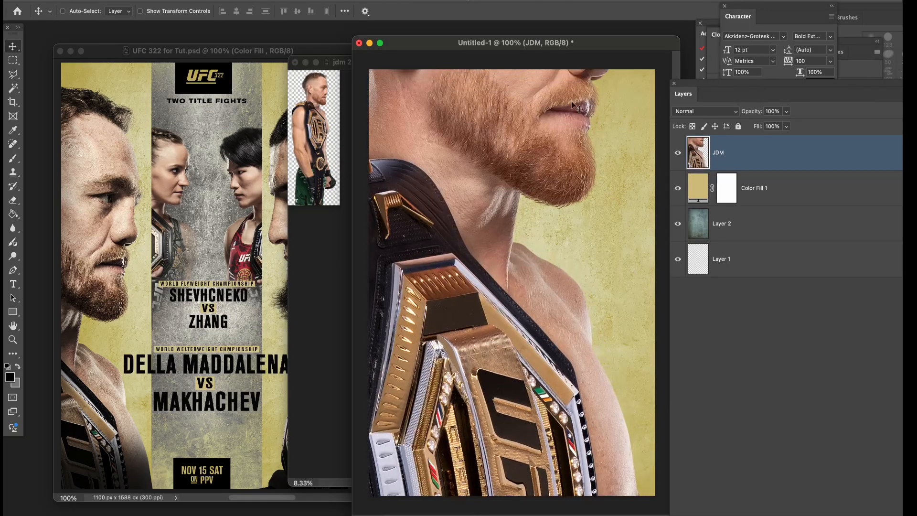
{"action": "left_click_drag", "start_coordinate": [554, 74], "coordinate": [544, 208]}
Close jdm 2.psd without saving the changes
{"action": "left_click", "coordinate": [298, 72]}
{"action": "left_click", "coordinate": [295, 63]}
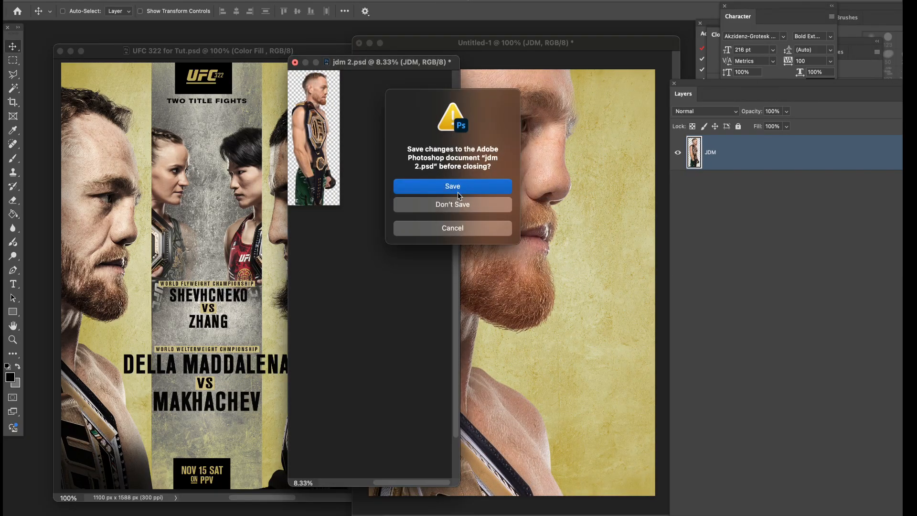
{"action": "left_click", "coordinate": [425, 204]}
Scale the JDM layer to about 60% and place the fighter along the poster's left edge, facing inward
{"action": "left_click_drag", "start_coordinate": [475, 150], "coordinate": [482, 262]}
{"action": "key", "text": "ctrl+t"}
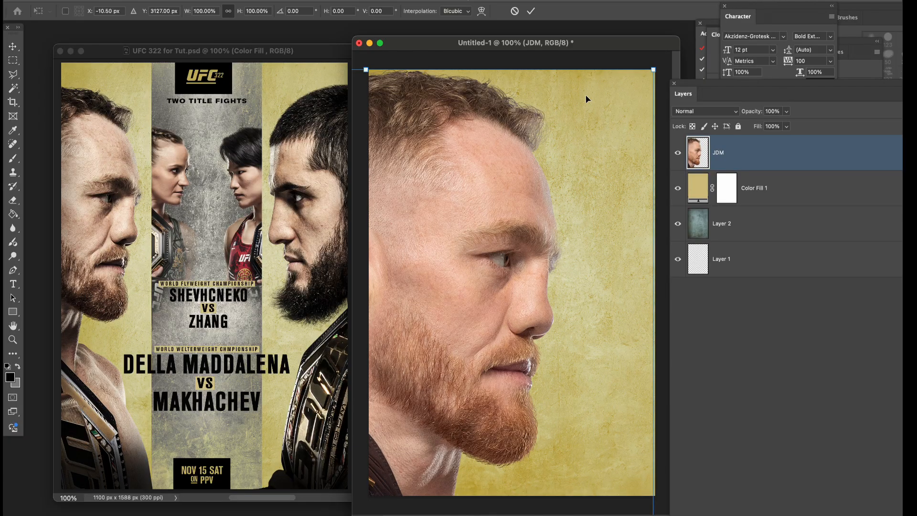
{"action": "left_click_drag", "start_coordinate": [616, 70], "coordinate": [528, 259]}
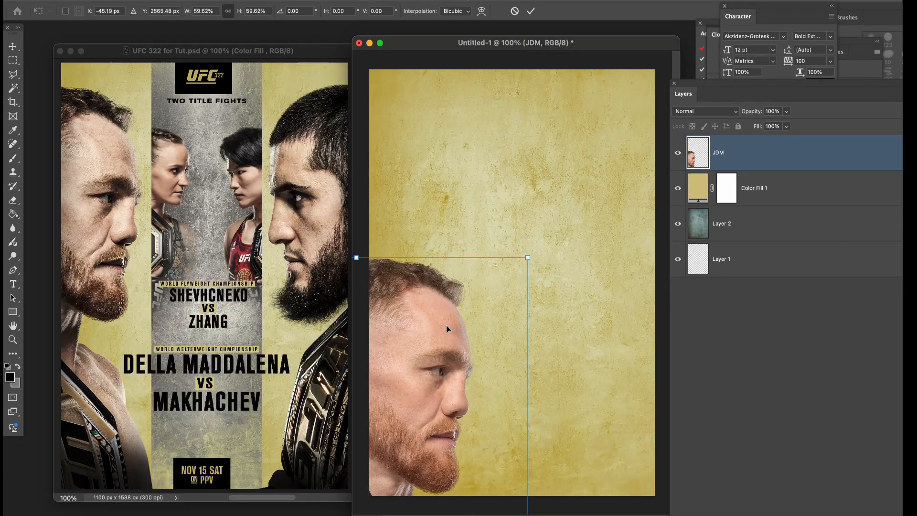
{"action": "left_click_drag", "start_coordinate": [446, 328], "coordinate": [450, 178]}
{"action": "left_click_drag", "start_coordinate": [524, 102], "coordinate": [537, 106]}
{"action": "key", "text": "super+z"}
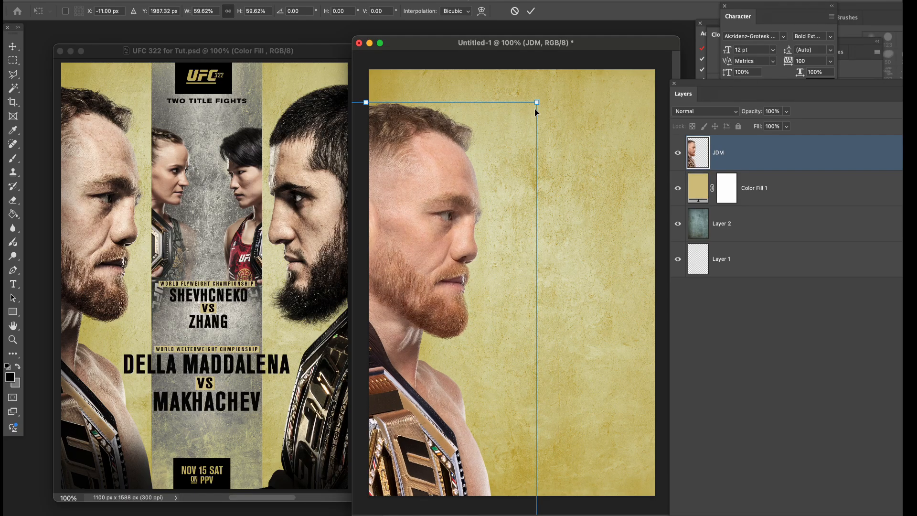
{"action": "key", "text": "Return"}
Shift the JDM fighter about 27 px further left and convert the layer to a Smart Object
{"action": "left_click_drag", "start_coordinate": [503, 43], "coordinate": [489, 39]}
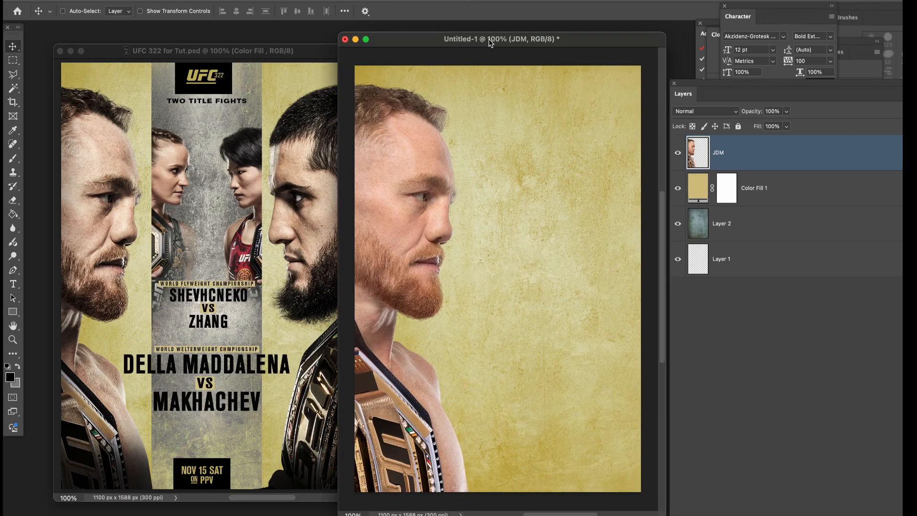
{"action": "left_click_drag", "start_coordinate": [408, 336], "coordinate": [402, 336]}
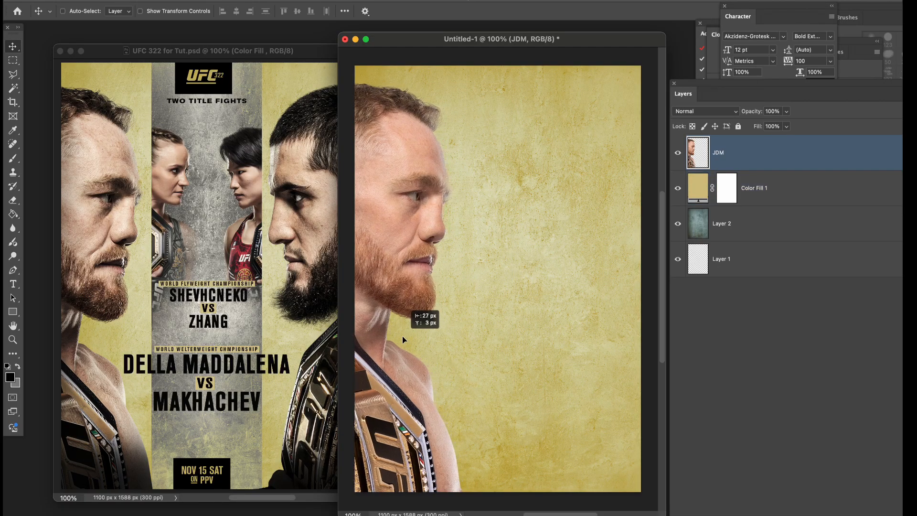
{"action": "right_click", "coordinate": [726, 147]}
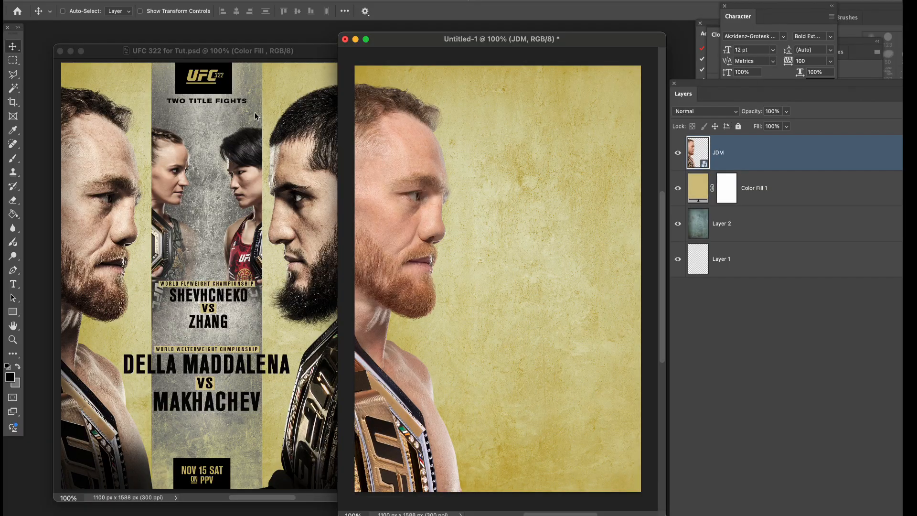
Resize islam 2.psd to 2000 px wide, copy its IM layer into Untitled-1, and close the source file without saving
{"action": "left_click", "coordinate": [351, 0]}
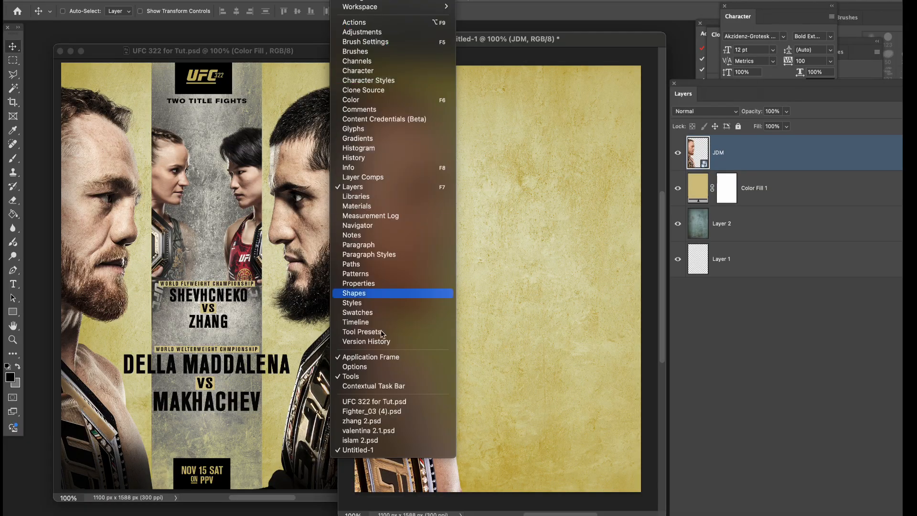
{"action": "left_click", "coordinate": [373, 437]}
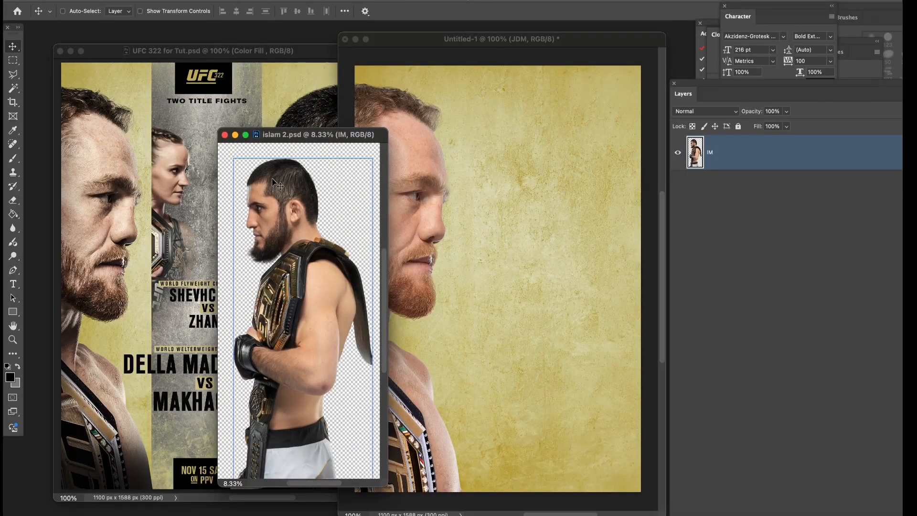
{"action": "left_click", "coordinate": [143, 0]}
{"action": "left_click", "coordinate": [175, 64]}
{"action": "type", "text": "2000"}
{"action": "key", "text": "Return"}
{"action": "key", "text": "v"}
{"action": "left_click_drag", "start_coordinate": [307, 205], "coordinate": [528, 216]}
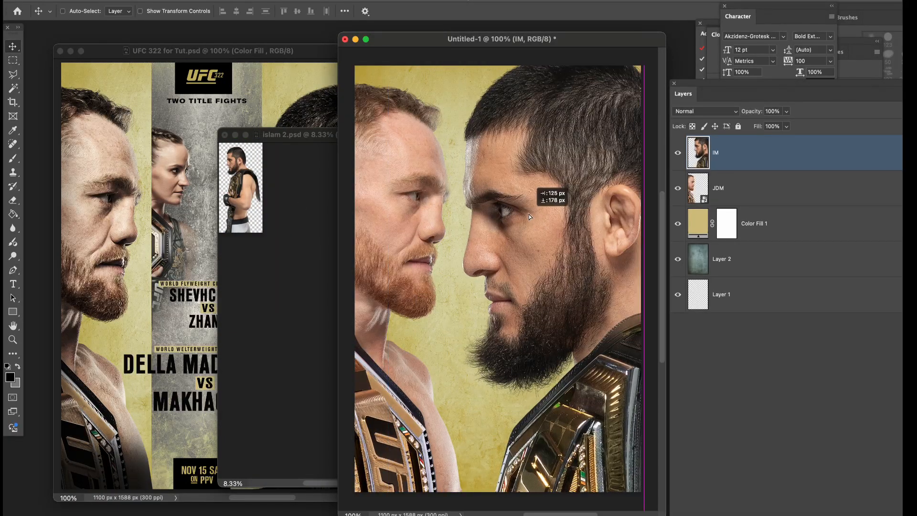
{"action": "left_click", "coordinate": [225, 135]}
{"action": "left_click", "coordinate": [435, 208]}
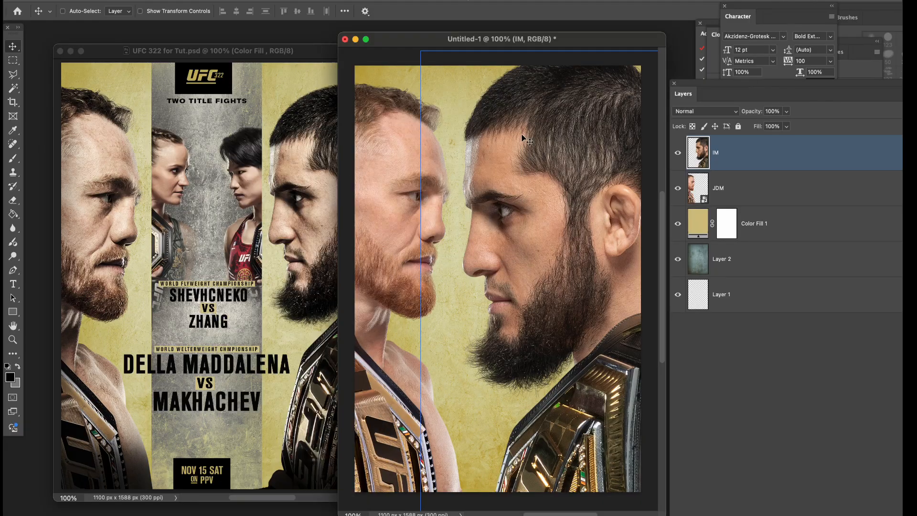
Scale down the IM layer and place the fighter along the poster's right edge, facing the JDM fighter
{"action": "left_click_drag", "start_coordinate": [523, 140], "coordinate": [544, 181]}
{"action": "key", "text": "ctrl+t"}
{"action": "left_click_drag", "start_coordinate": [441, 94], "coordinate": [493, 213]}
{"action": "left_click_drag", "start_coordinate": [587, 278], "coordinate": [583, 162]}
{"action": "key", "text": "Return"}
Scale the JDM layer to about 96% and reposition the fighter against the poster's left edge
{"action": "left_click", "coordinate": [744, 188]}
{"action": "key", "text": "ctrl+t"}
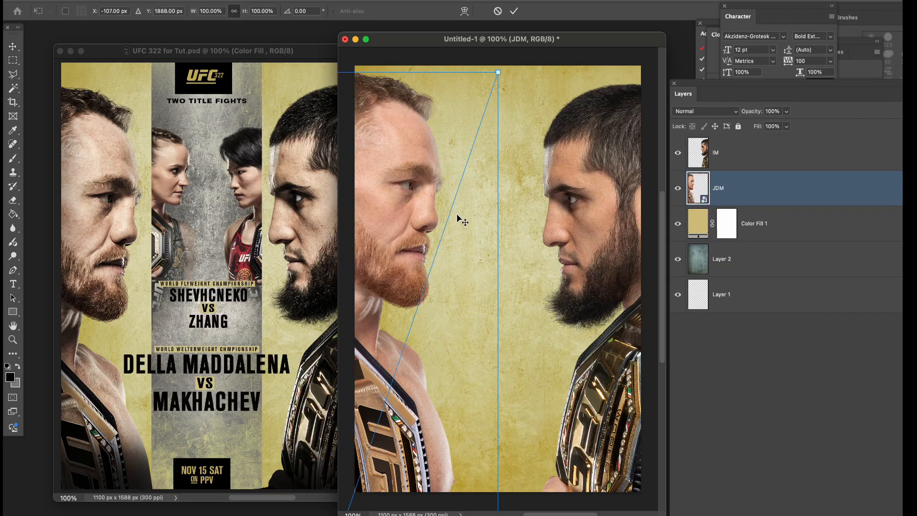
{"action": "left_click_drag", "start_coordinate": [498, 73], "coordinate": [490, 91]}
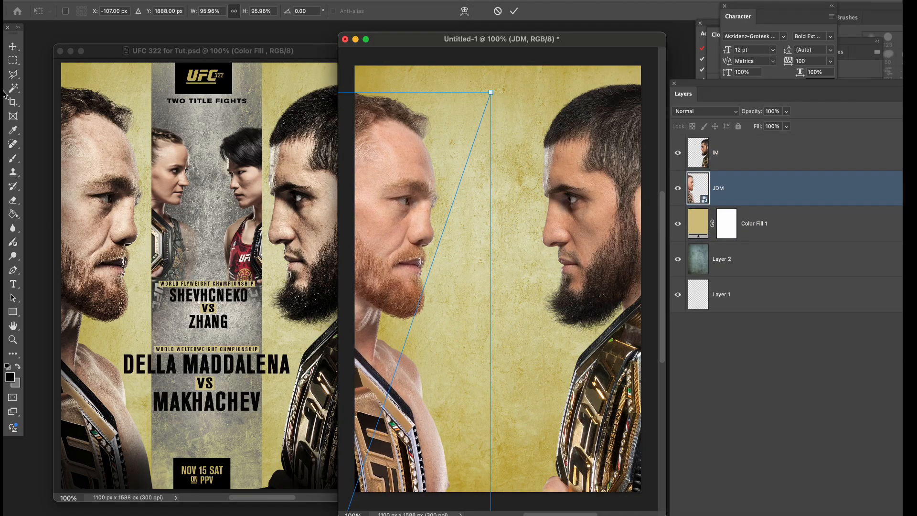
{"action": "left_click", "coordinate": [12, 47]}
{"action": "left_click_drag", "start_coordinate": [435, 218], "coordinate": [442, 219]}
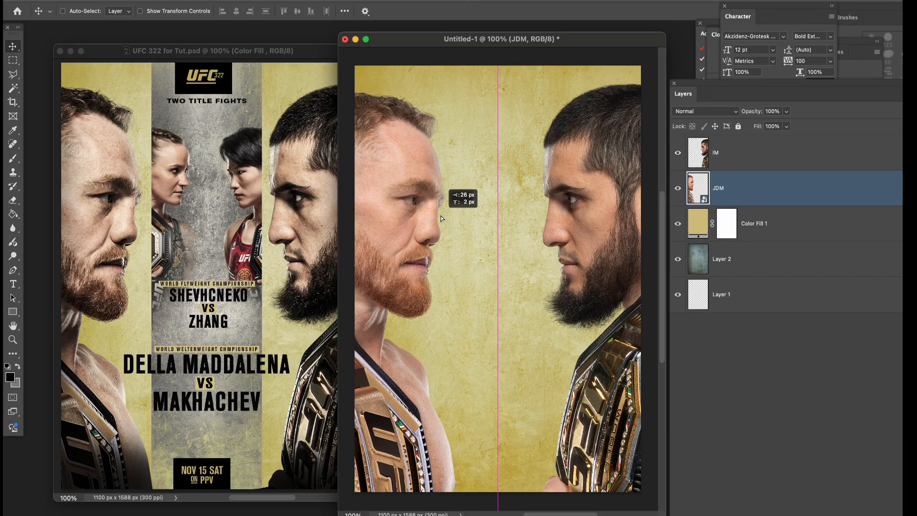
{"action": "left_click", "coordinate": [513, 306], "text": "super"}
{"action": "left_click_drag", "start_coordinate": [430, 343], "coordinate": [430, 339]}
{"action": "left_click_drag", "start_coordinate": [518, 287], "coordinate": [511, 286]}
Scale the IM fighter down slightly, move it closer to the poster's right edge, and convert its layer to a Smart Object
{"action": "left_click", "coordinate": [731, 167]}
{"action": "key", "text": "super+t"}
{"action": "left_click_drag", "start_coordinate": [512, 83], "coordinate": [525, 89]}
{"action": "left_click", "coordinate": [11, 47]}
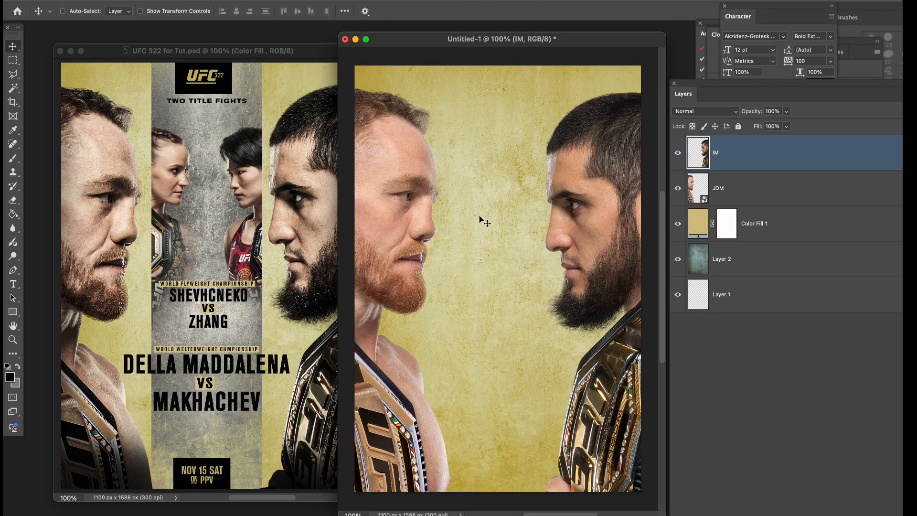
{"action": "left_click_drag", "start_coordinate": [594, 248], "coordinate": [603, 245]}
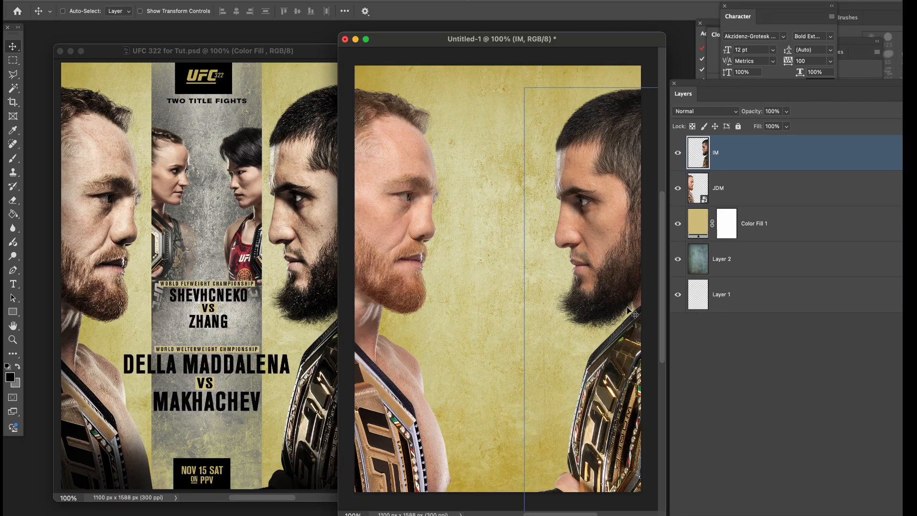
{"action": "left_click_drag", "start_coordinate": [613, 347], "coordinate": [607, 341]}
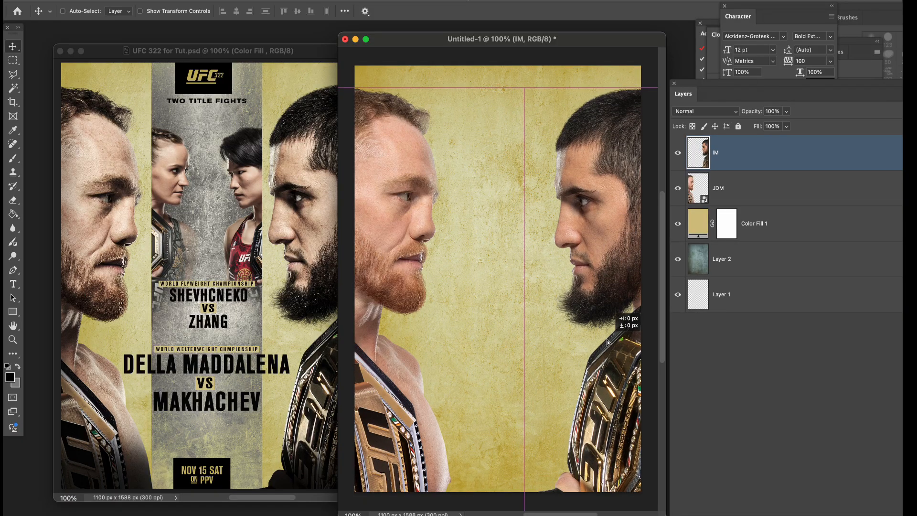
{"action": "right_click", "coordinate": [729, 153]}
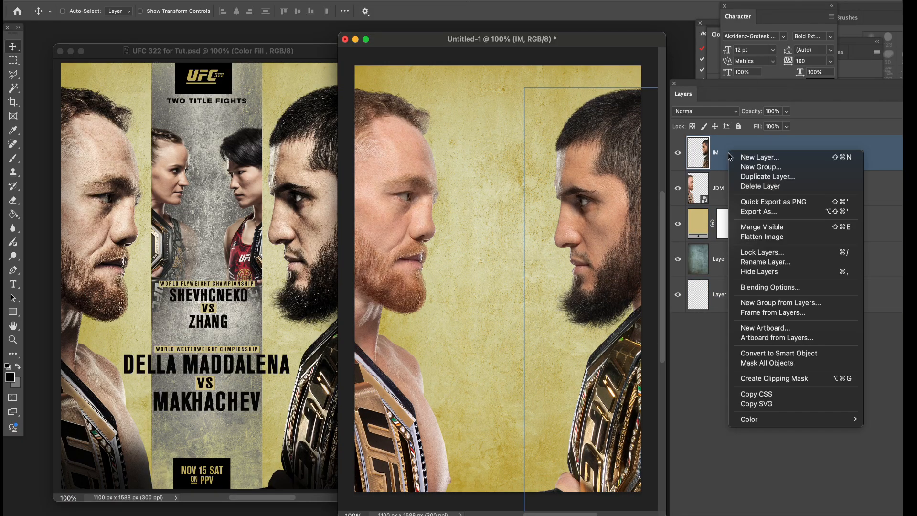
{"action": "left_click", "coordinate": [779, 353]}
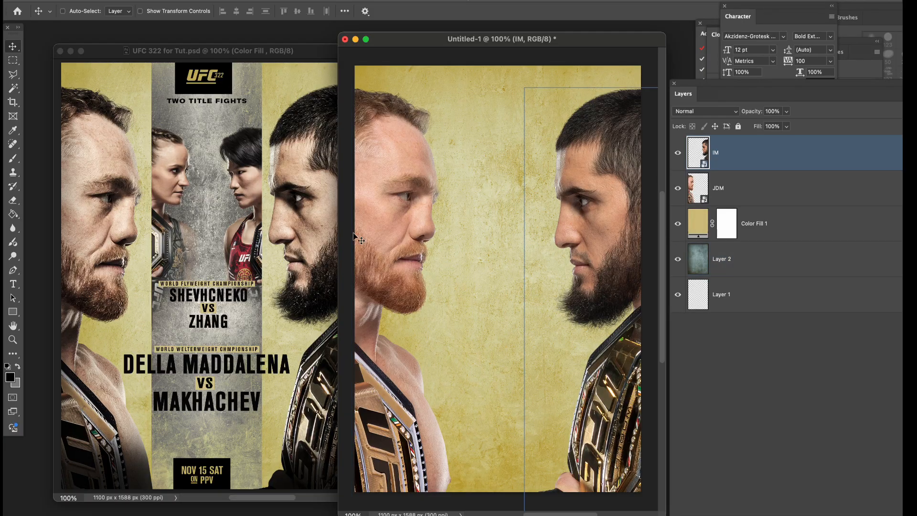
Transfer the Camera Raw Filter from the finished poster's JDM copy layer to JDM in Untitled-1, and delete the imported copy
{"action": "left_click", "coordinate": [291, 233]}
{"action": "left_click_drag", "start_coordinate": [712, 162], "coordinate": [460, 189]}
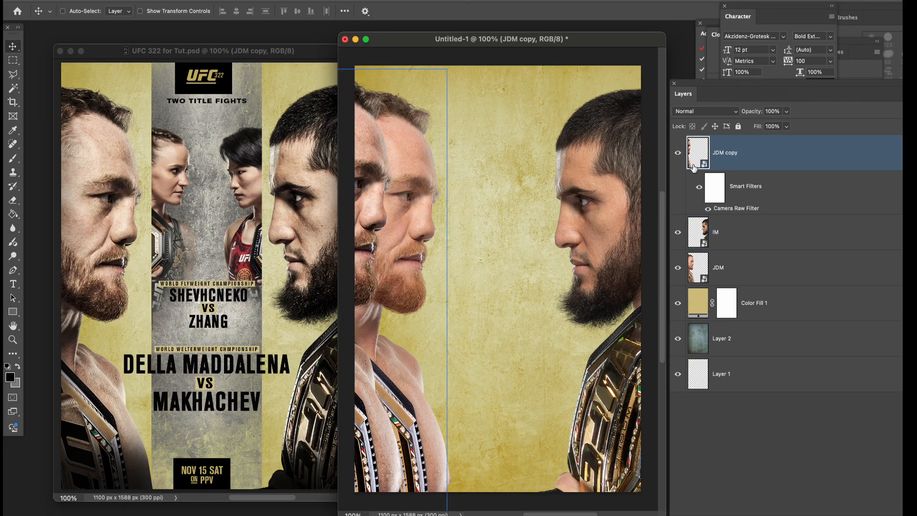
{"action": "left_click", "coordinate": [678, 153]}
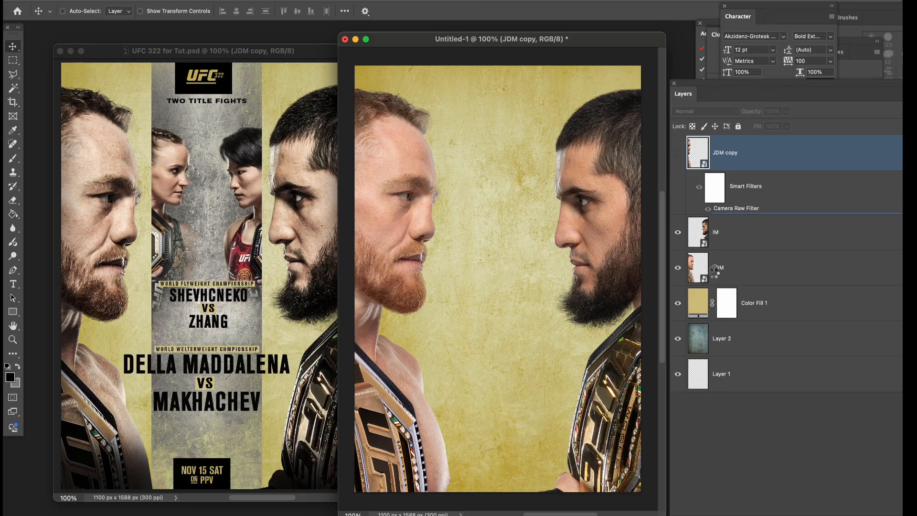
{"action": "key", "text": "Delete"}
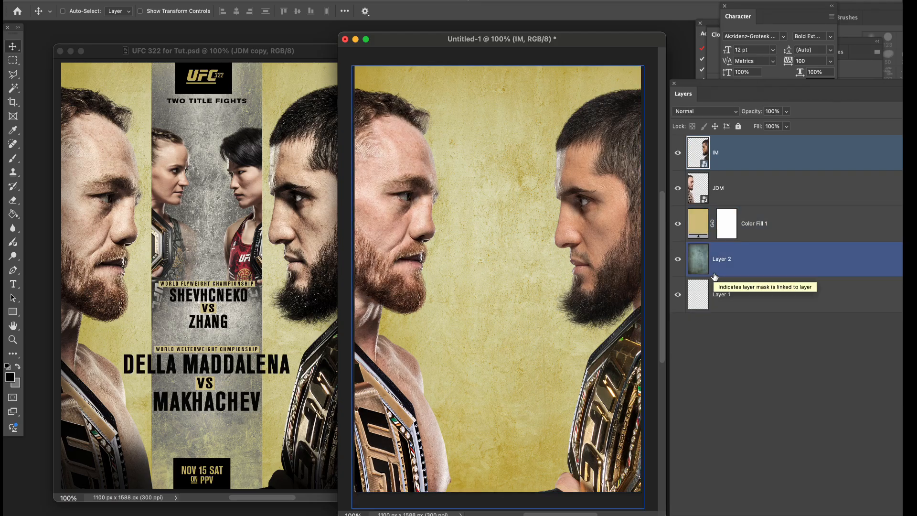
Examine the light, color and effects settings of the JDM layer's Camera Raw Filter without changing them
{"action": "left_click", "coordinate": [699, 195]}
{"action": "left_click", "coordinate": [258, 0]}
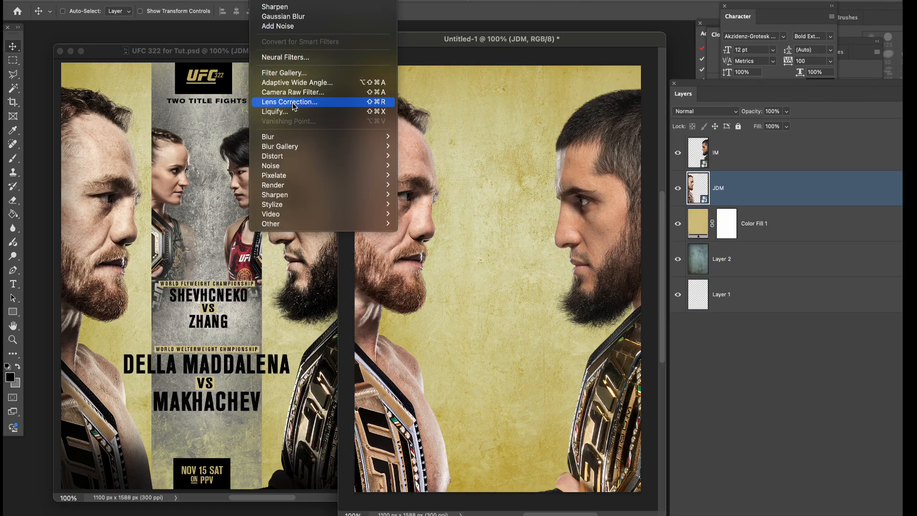
{"action": "left_click", "coordinate": [790, 98]}
{"action": "left_click_drag", "start_coordinate": [712, 96], "coordinate": [677, 96]}
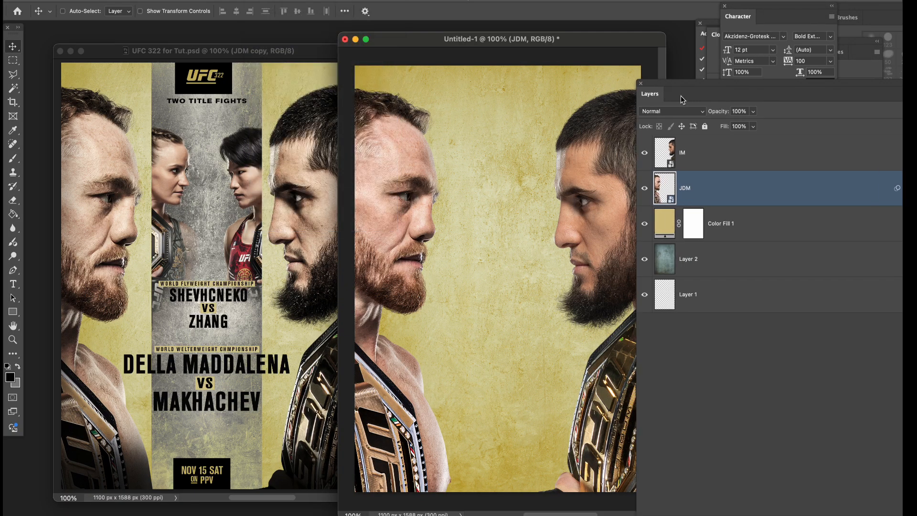
{"action": "left_click", "coordinate": [900, 187]}
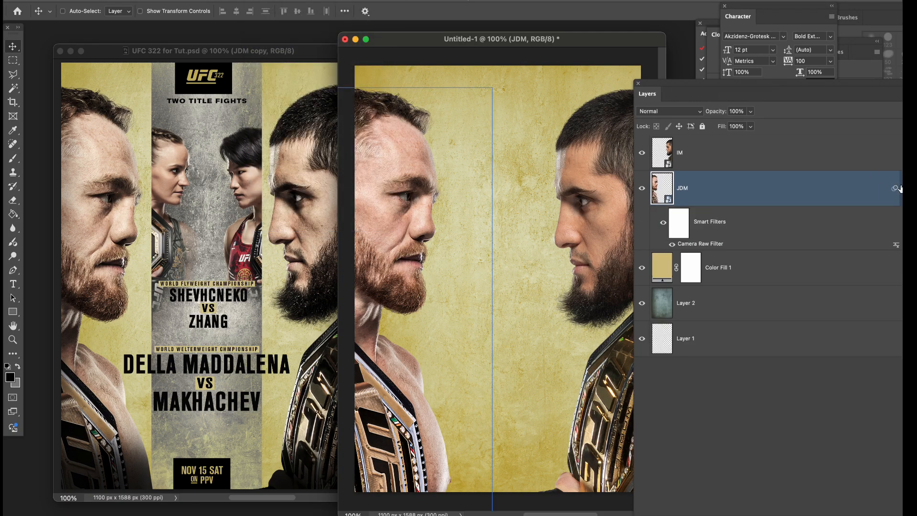
{"action": "double_click", "coordinate": [719, 245]}
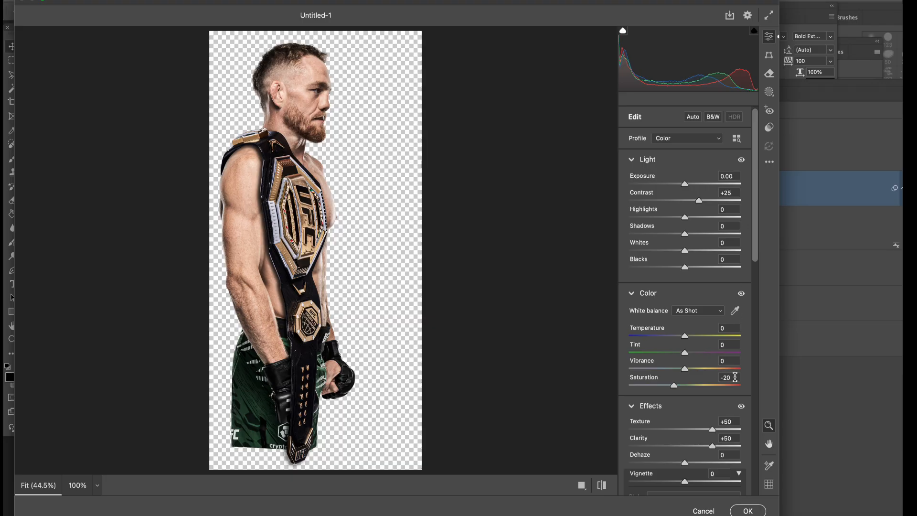
{"action": "left_click_drag", "start_coordinate": [755, 258], "coordinate": [756, 289]}
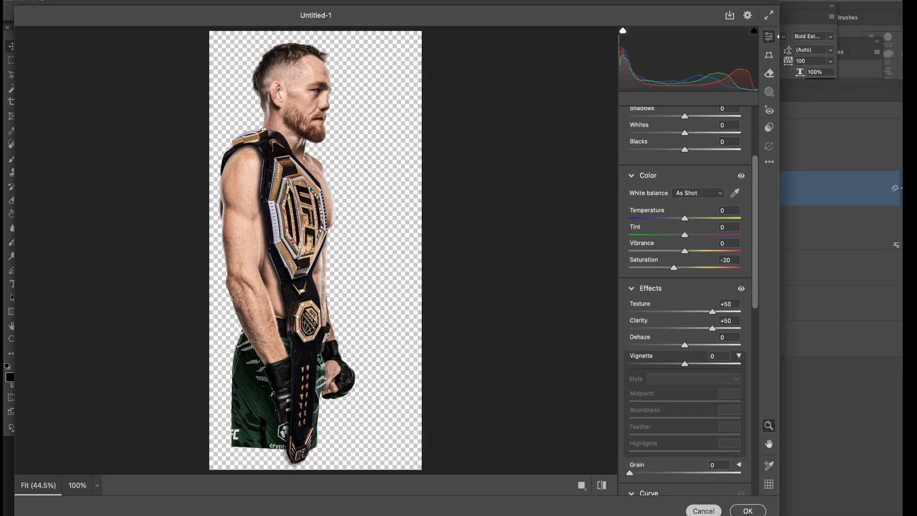
{"action": "left_click", "coordinate": [706, 510]}
Apply a Camera Raw smart filter to the IM layer as well
{"action": "key", "text": "super+j"}
{"action": "left_click_drag", "start_coordinate": [746, 404], "coordinate": [680, 191]}
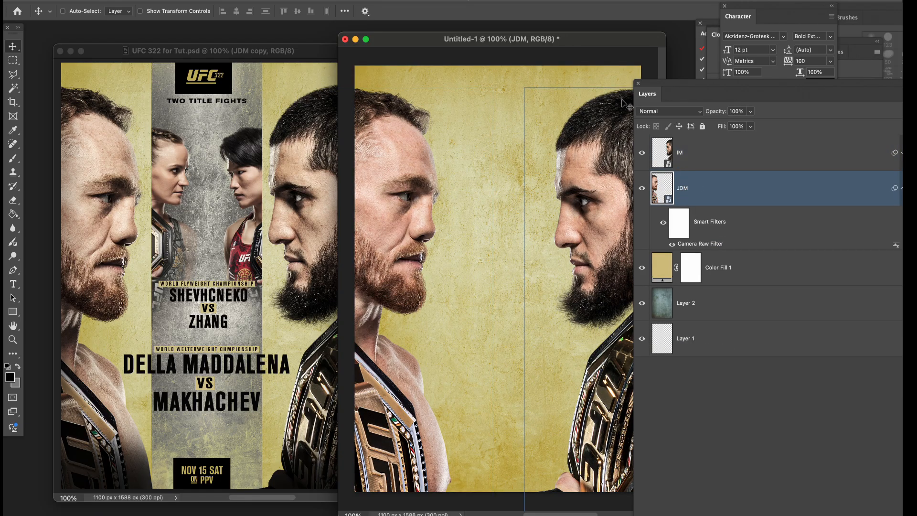
Draw a full-height black rectangle between the two fighters, directly above the Color Fill 1 layer
{"action": "key", "text": "Delete"}
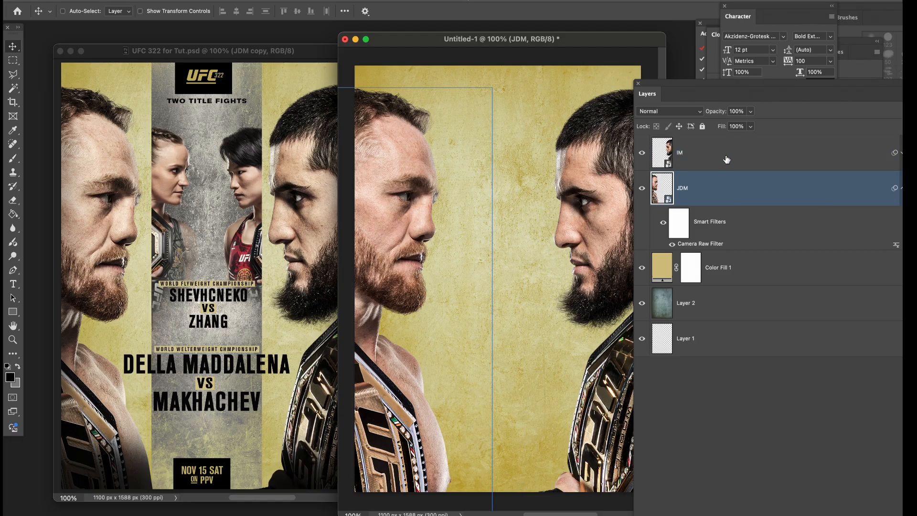
{"action": "left_click_drag", "start_coordinate": [726, 158], "coordinate": [744, 183]}
{"action": "left_click_drag", "start_coordinate": [682, 232], "coordinate": [682, 234]}
{"action": "key", "text": "u"}
{"action": "left_click", "coordinate": [726, 268]}
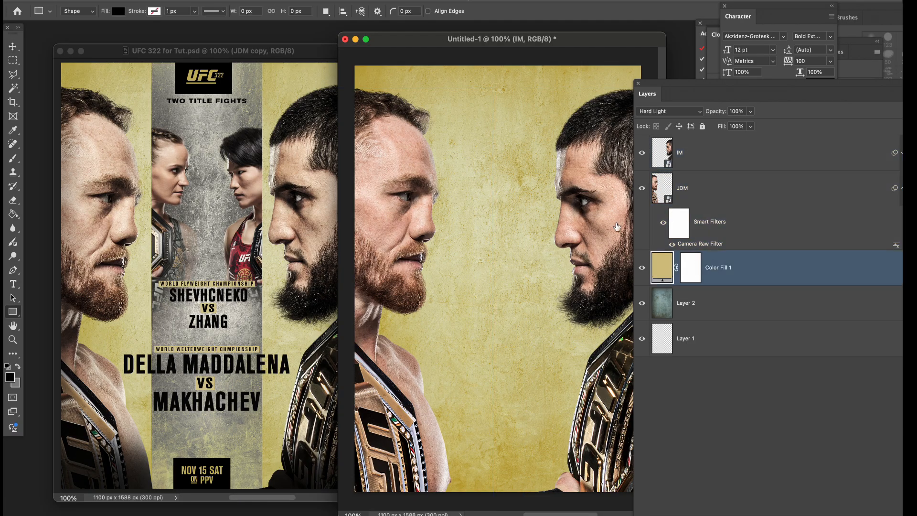
{"action": "left_click_drag", "start_coordinate": [447, 65], "coordinate": [551, 497]}
Extend the black rectangle's left edge slightly, and pull in its right edge to scale its width to 98.04%
{"action": "key", "text": "ctrl+t"}
{"action": "left_click_drag", "start_coordinate": [450, 279], "coordinate": [444, 280]}
{"action": "left_click", "coordinate": [14, 60]}
{"action": "left_click_drag", "start_coordinate": [475, 118], "coordinate": [473, 119]}
{"action": "right_click", "coordinate": [486, 99]}
{"action": "left_click", "coordinate": [403, 85]}
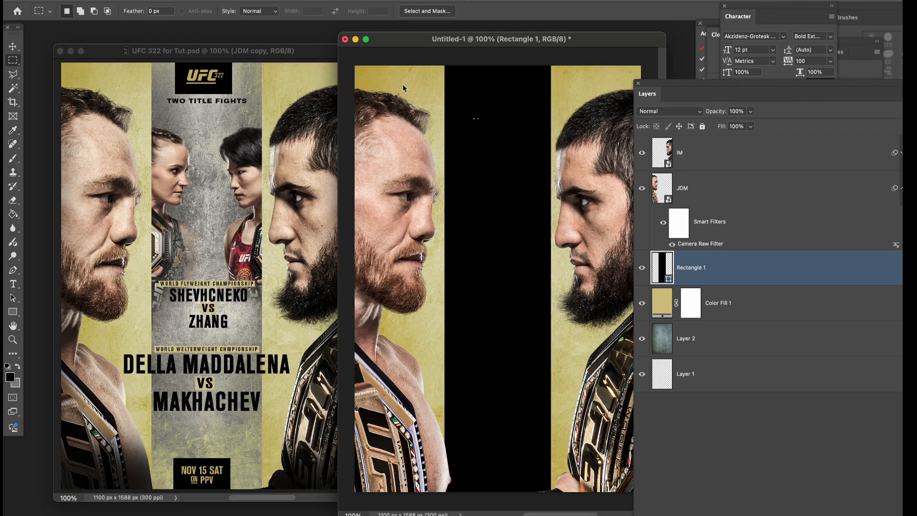
{"action": "left_click", "coordinate": [13, 46]}
{"action": "left_click_drag", "start_coordinate": [520, 136], "coordinate": [518, 128]}
{"action": "key", "text": "ctrl+t"}
{"action": "left_click_drag", "start_coordinate": [551, 278], "coordinate": [549, 279]}
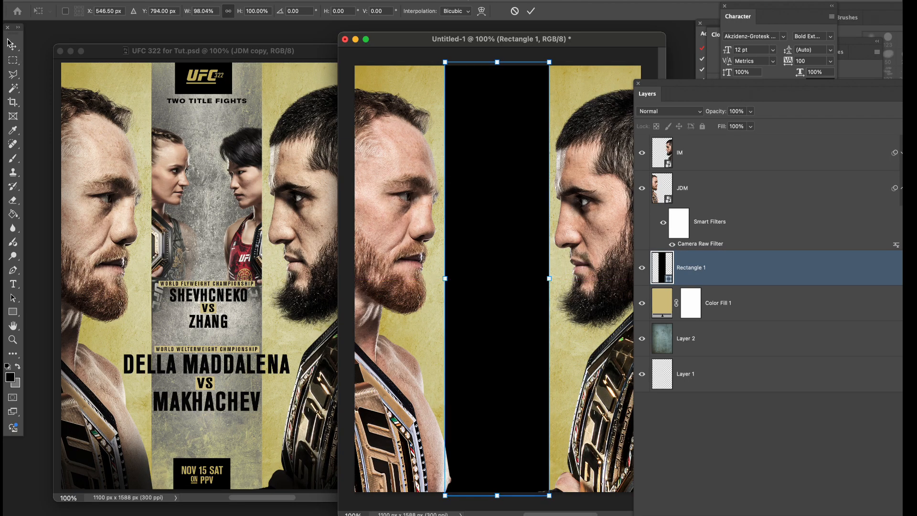
{"action": "key", "text": "Return"}
Duplicate the Layer 2 texture, move the copy above Rectangle 1, and clip it to the rectangle
{"action": "left_click", "coordinate": [675, 337]}
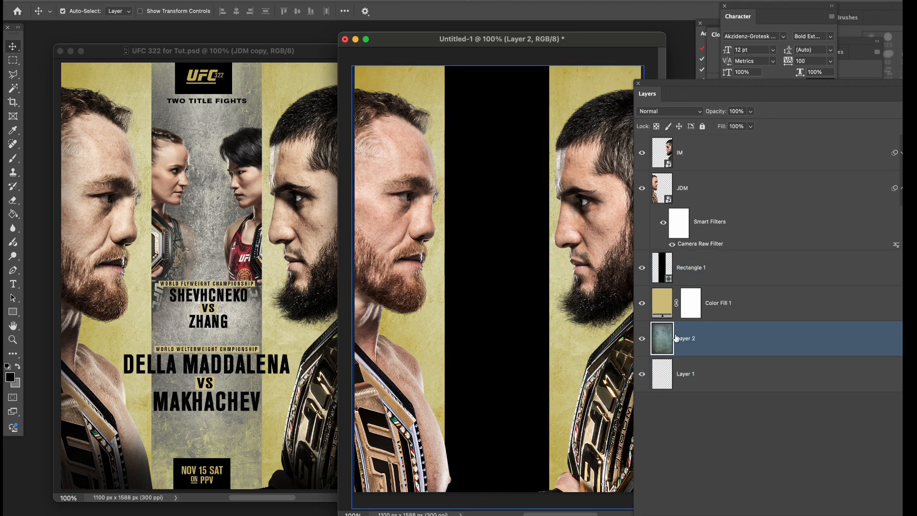
{"action": "key", "text": "ctrl+j"}
{"action": "left_click_drag", "start_coordinate": [675, 337], "coordinate": [673, 282]}
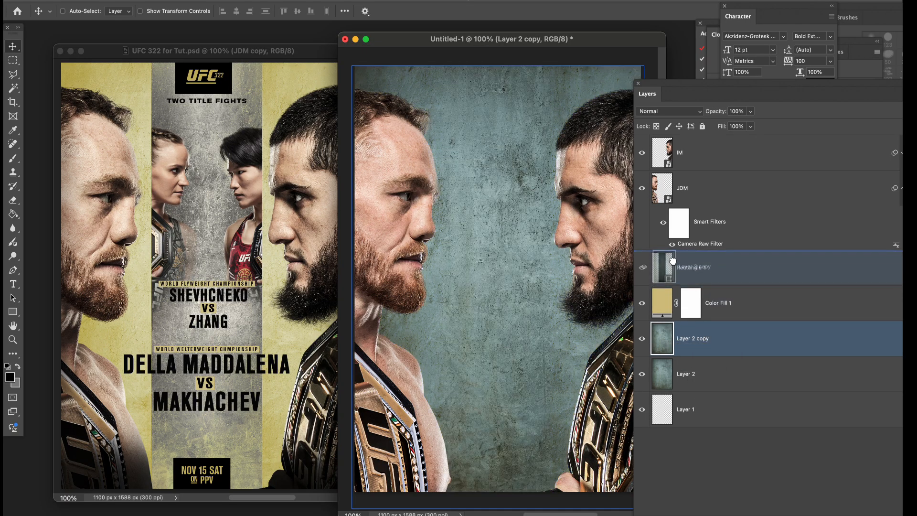
{"action": "left_click", "coordinate": [671, 287], "text": "alt"}
{"action": "key", "text": "ctrl"}
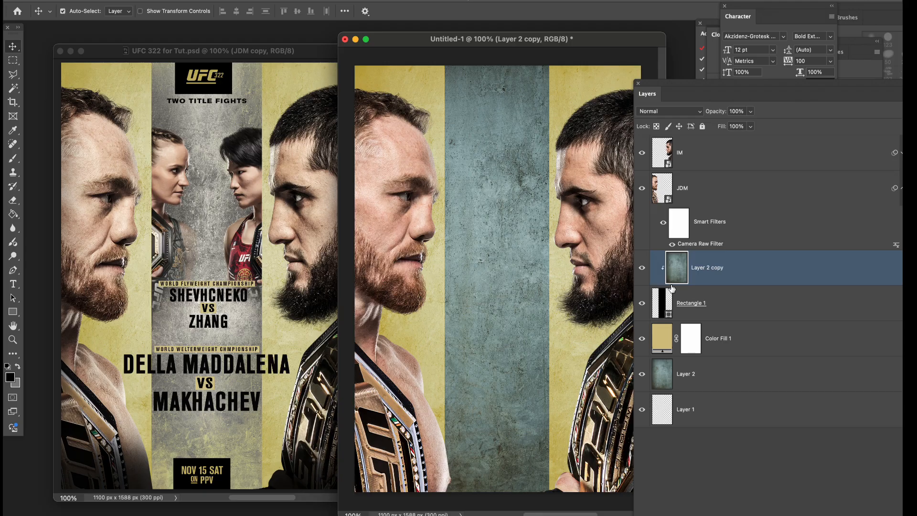
Invert the clipped texture copy and desaturate it with a Hue/Saturation adjustment at -100 saturation
{"action": "key", "text": "ctrl+i"}
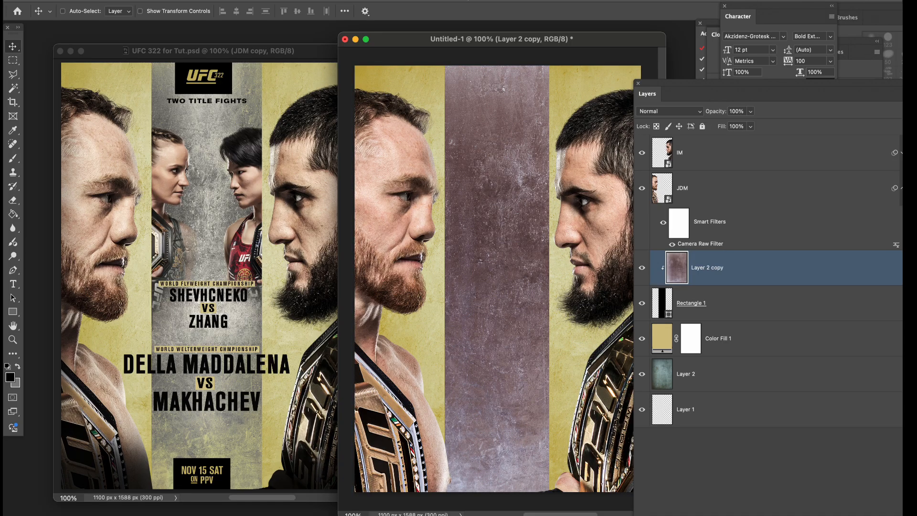
{"action": "left_click", "coordinate": [153, 1]}
{"action": "mouse_move", "coordinate": [167, 12]}
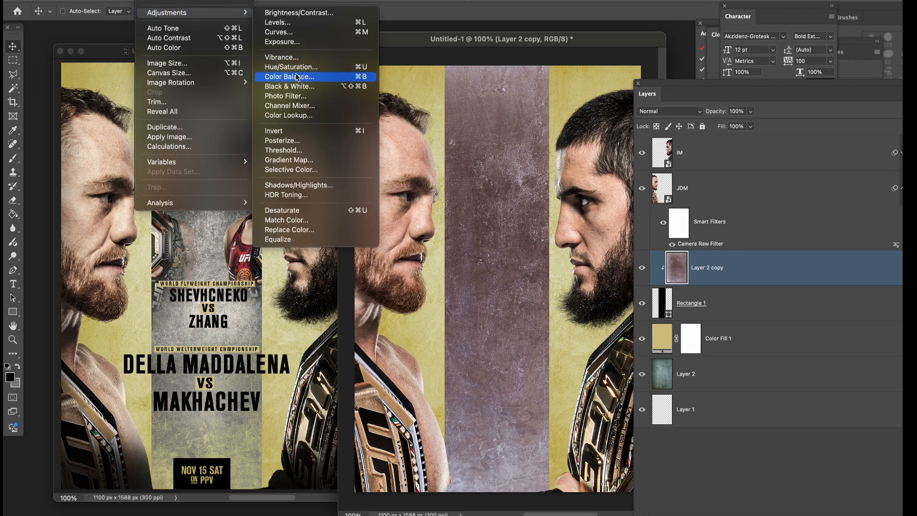
{"action": "key", "text": "super+u"}
{"action": "left_click_drag", "start_coordinate": [706, 221], "coordinate": [694, 210]}
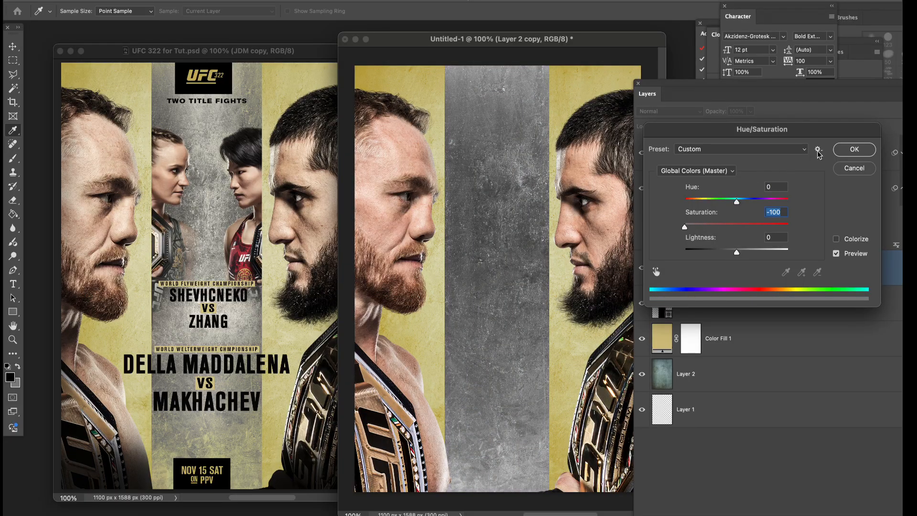
{"action": "left_click", "coordinate": [853, 152]}
Duplicate Color Fill 1, move the copy above Layer 2 copy, and clip it to the center rectangle
{"action": "left_click", "coordinate": [733, 334]}
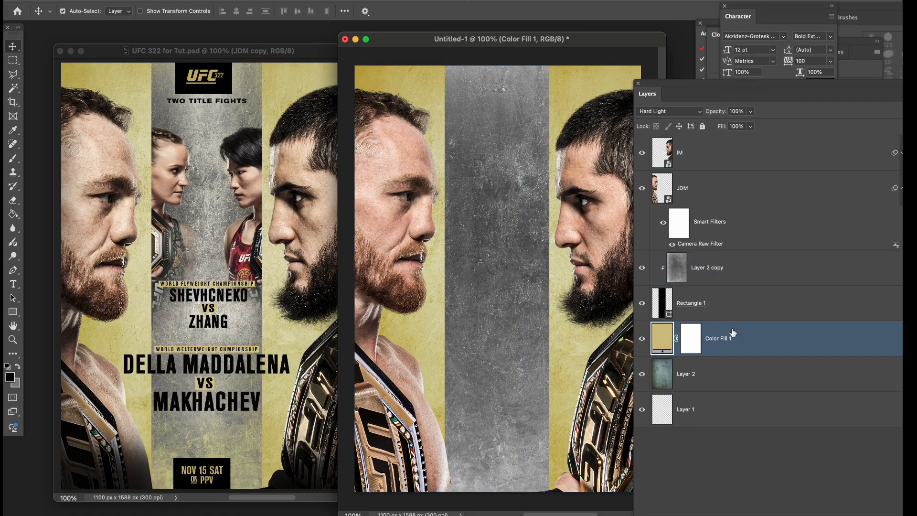
{"action": "key", "text": "super+j"}
{"action": "left_click_drag", "start_coordinate": [673, 340], "coordinate": [690, 259]}
{"action": "left_click", "coordinate": [674, 294], "text": "shift"}
{"action": "left_click", "coordinate": [671, 284], "text": "alt"}
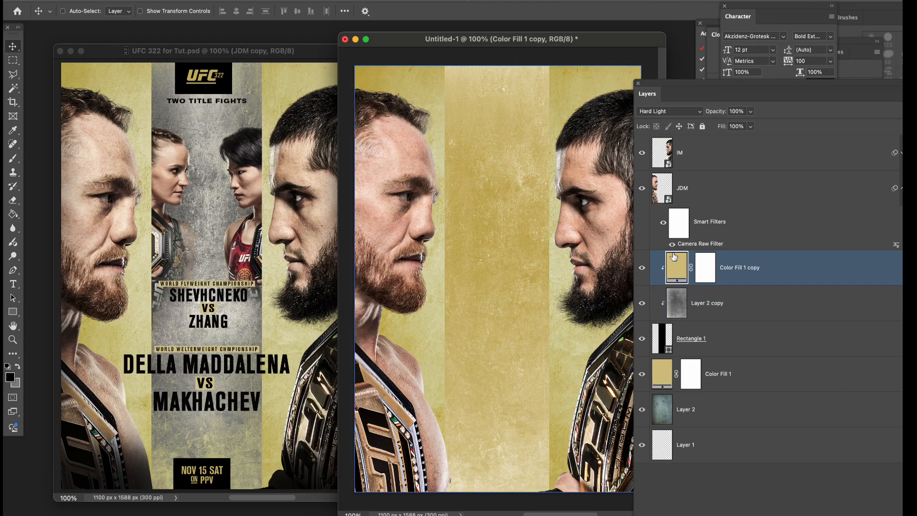
Set the blend mode of the clipped Color Fill 1 copy to Darken
{"action": "left_click", "coordinate": [684, 329]}
{"action": "left_click", "coordinate": [736, 267]}
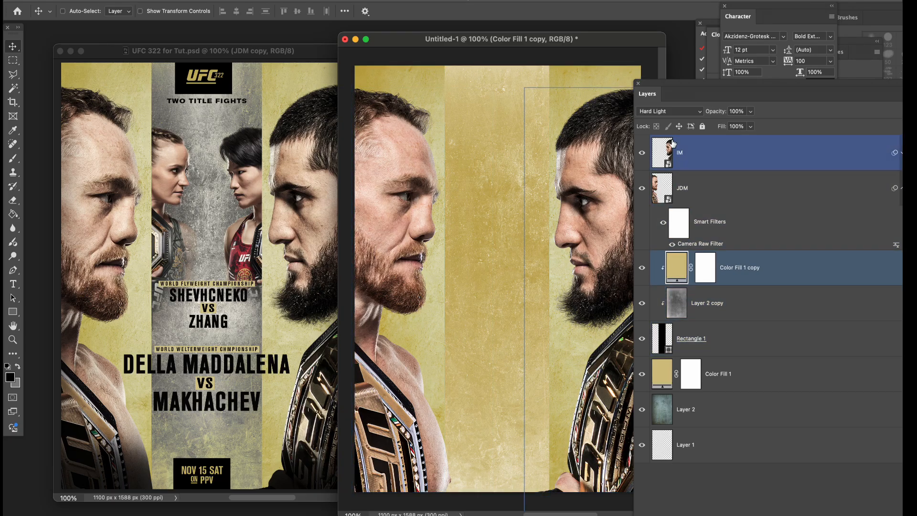
{"action": "left_click", "coordinate": [668, 110]}
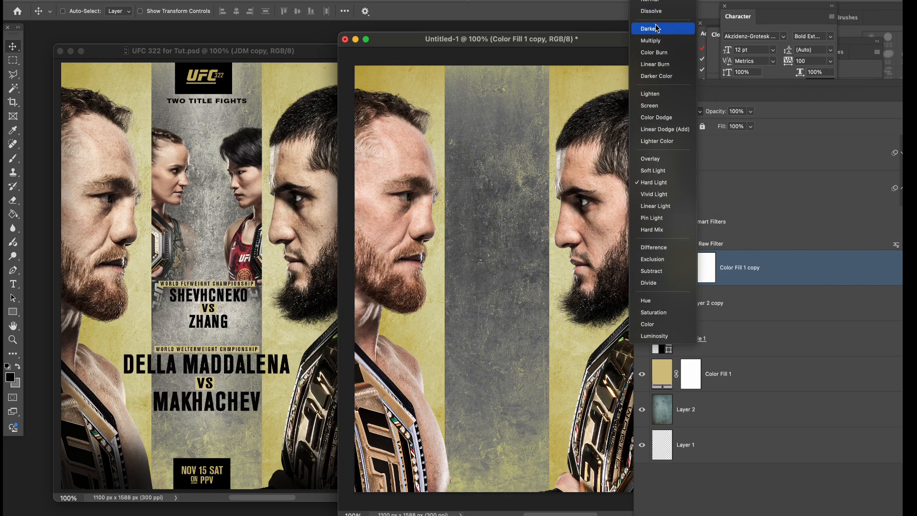
{"action": "left_click", "coordinate": [652, 27]}
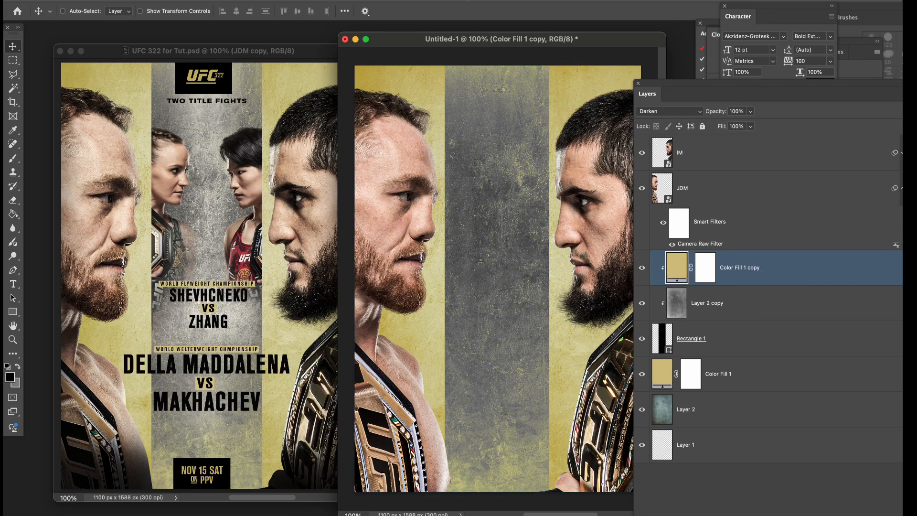
Switch to the zhang 2.psd document and resize its image to 900 pixels wide
{"action": "left_click", "coordinate": [346, 1]}
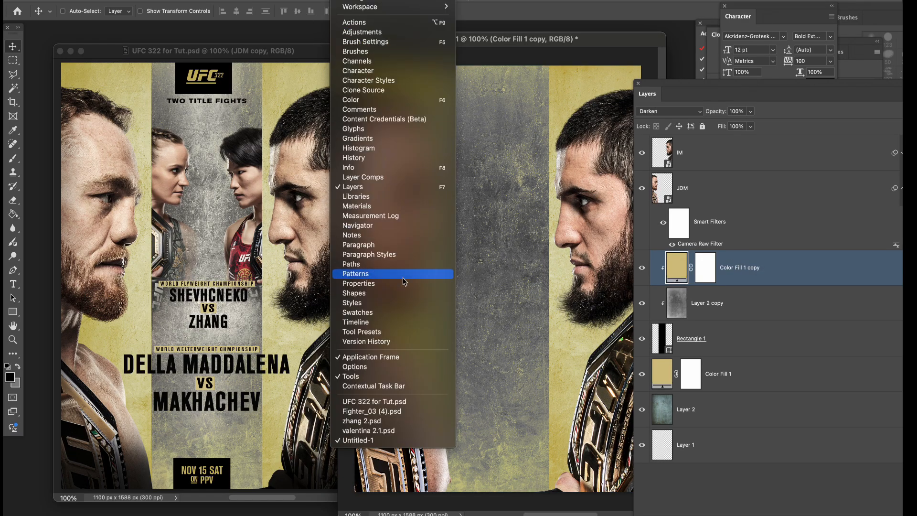
{"action": "left_click", "coordinate": [387, 423]}
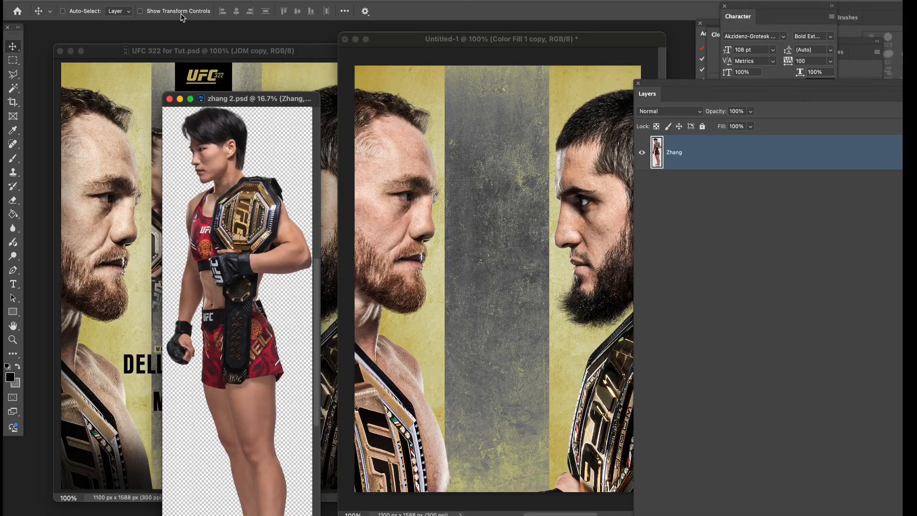
{"action": "left_click", "coordinate": [184, 0]}
{"action": "mouse_move", "coordinate": [151, 1]}
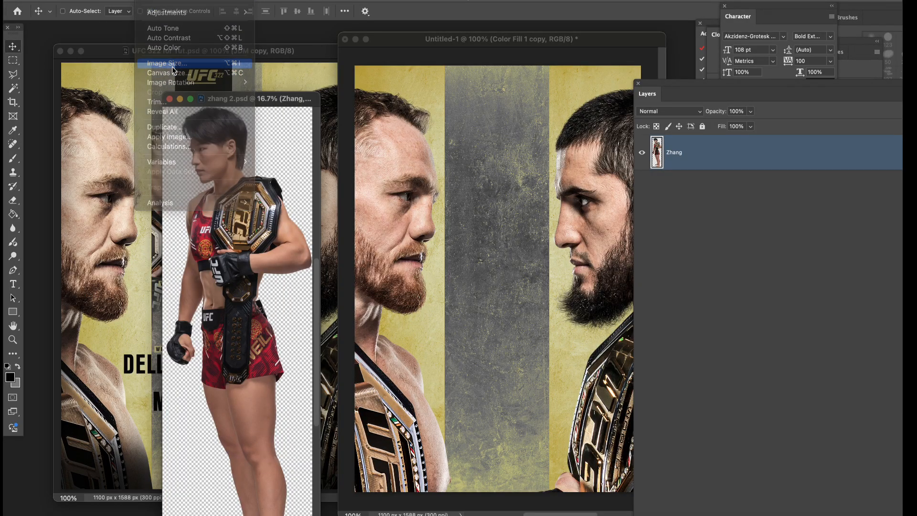
{"action": "left_click", "coordinate": [172, 67]}
{"action": "type", "text": "900"}
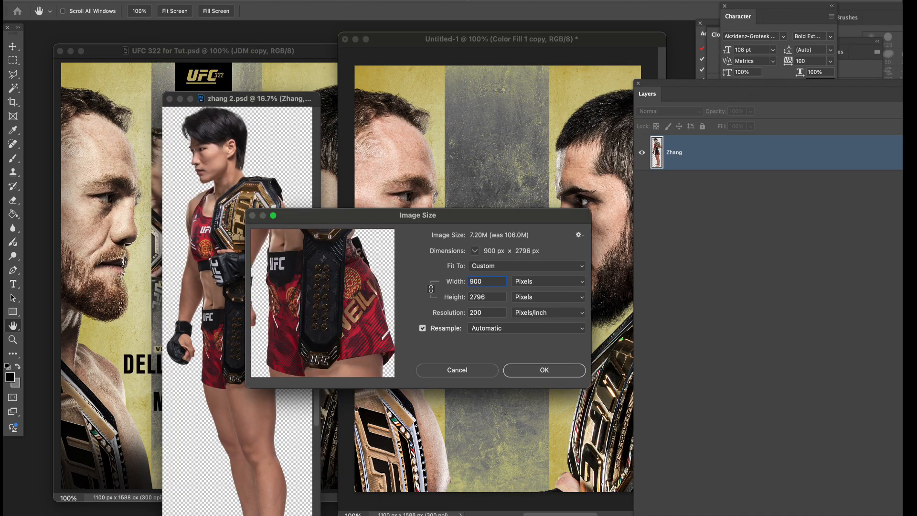
{"action": "key", "text": "Return"}
Bring the Zhang cutout into Untitled-1, clip it to the center band above Color Fill 1 copy, and close zhang 2.psd
{"action": "left_click_drag", "start_coordinate": [210, 153], "coordinate": [515, 162]}
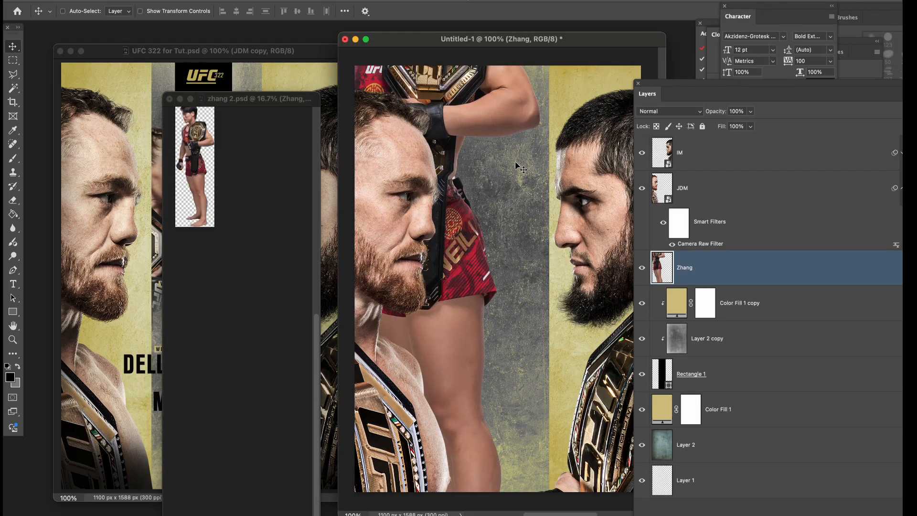
{"action": "left_click", "coordinate": [666, 285], "text": "alt"}
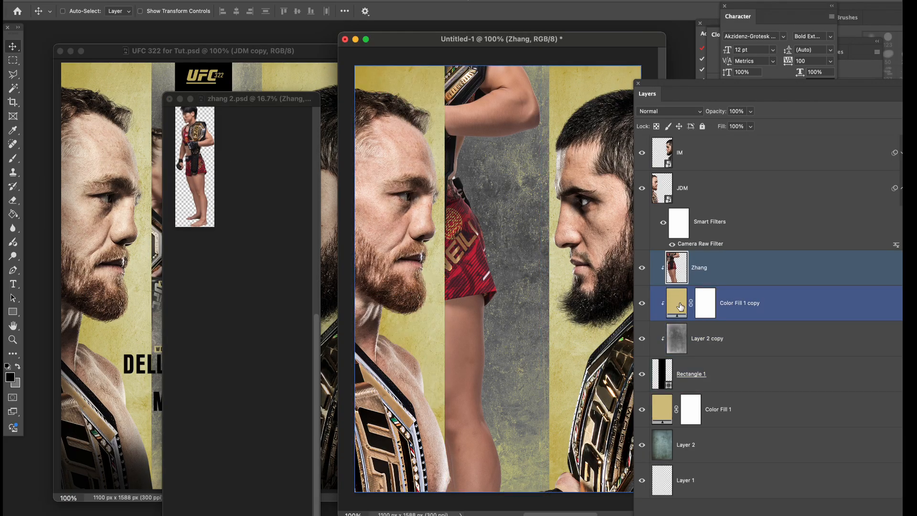
{"action": "left_click", "coordinate": [169, 101]}
{"action": "left_click", "coordinate": [475, 199]}
Scale the Zhang cutout to 68.29% and place it along the gray band's right side beside the IM fighter
{"action": "left_click_drag", "start_coordinate": [389, 65], "coordinate": [553, 313]}
{"action": "key", "text": "super+t"}
{"action": "left_click_drag", "start_coordinate": [459, 100], "coordinate": [479, 155]}
{"action": "left_click_drag", "start_coordinate": [429, 86], "coordinate": [519, 179]}
{"action": "left_click_drag", "start_coordinate": [516, 247], "coordinate": [543, 177]}
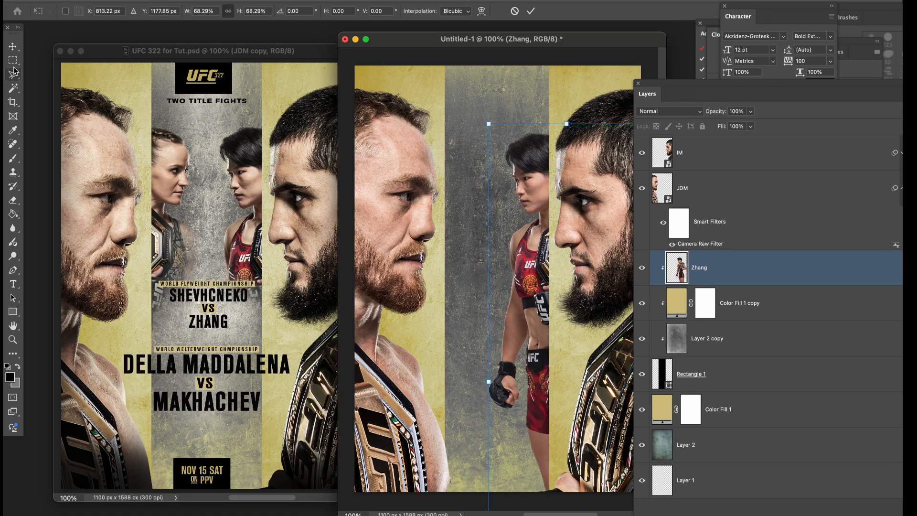
{"action": "key", "text": "Return"}
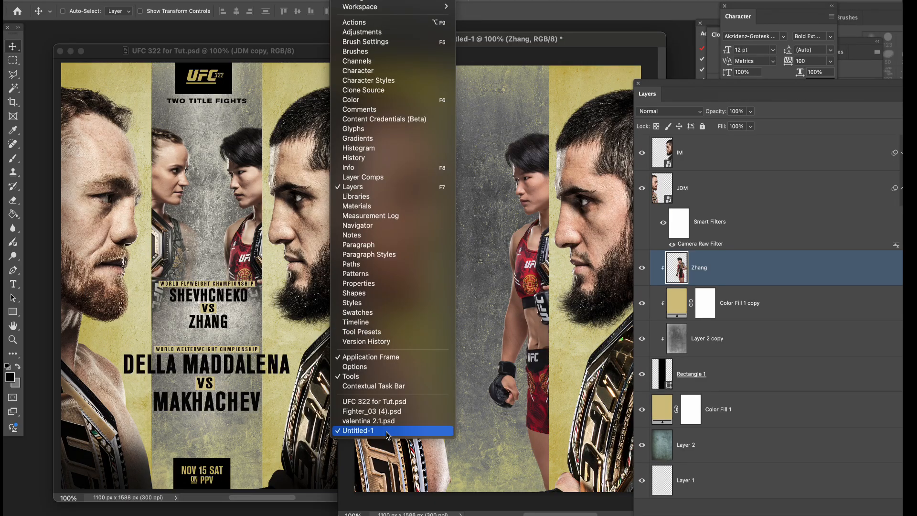
Switch to the valentina 2.1.psd document and resize its image to 900 pixels wide
{"action": "left_click", "coordinate": [370, 406]}
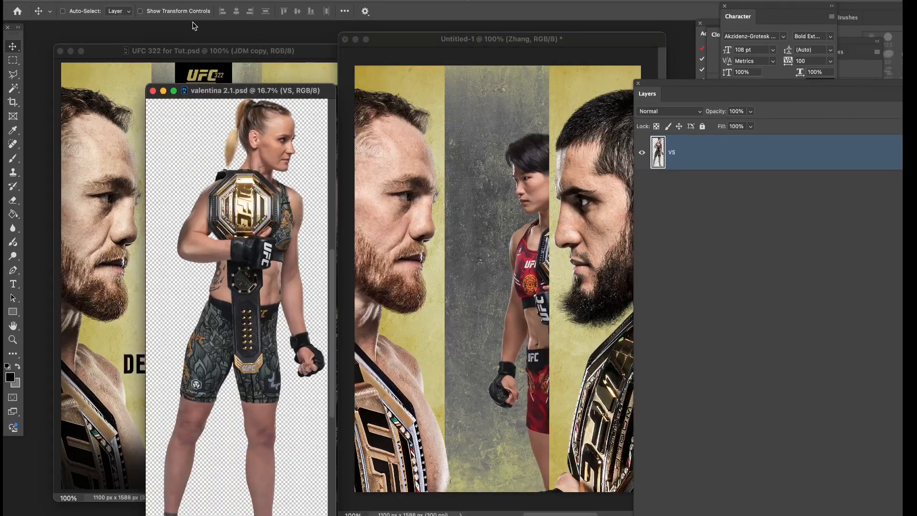
{"action": "left_click", "coordinate": [143, 1]}
{"action": "left_click", "coordinate": [215, 62]}
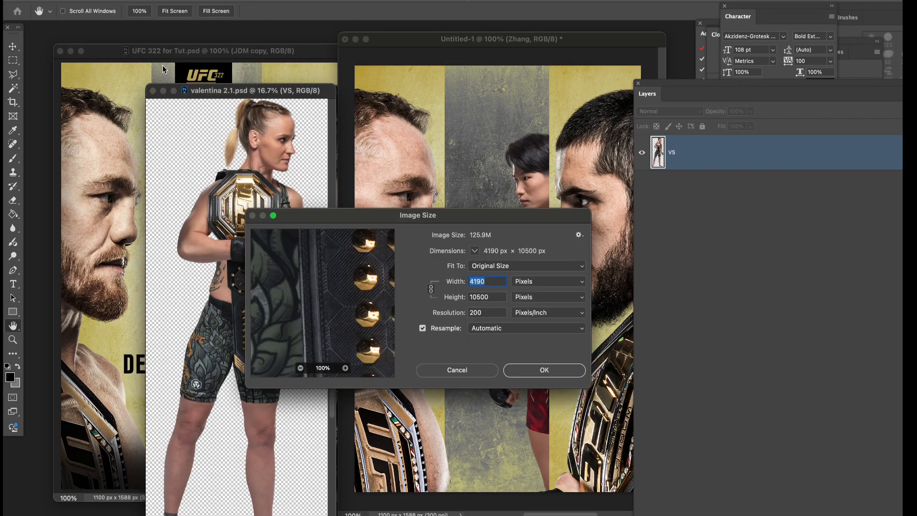
{"action": "type", "text": "900"}
{"action": "key", "text": "Return"}
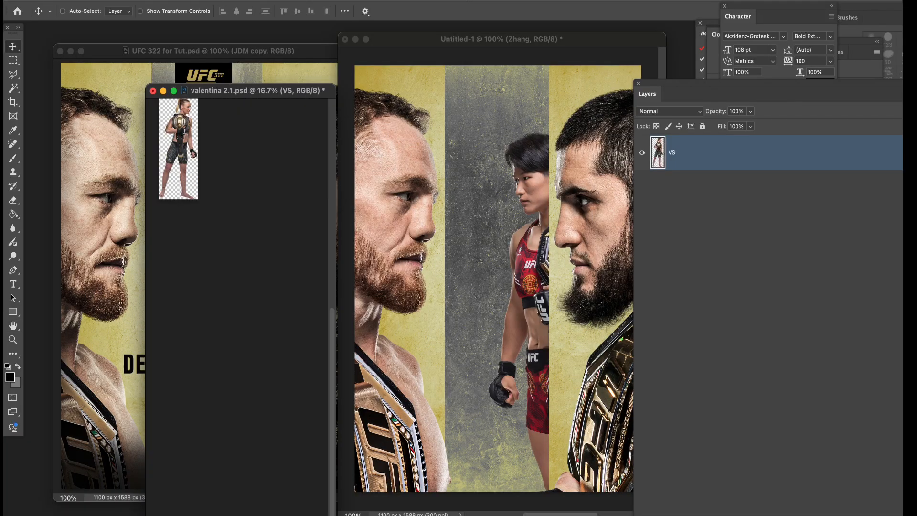
Bring the VS cutout into Untitled-1 above Zhang, clip it to the band, and scale it down on the left side facing Zhang
{"action": "left_click_drag", "start_coordinate": [193, 188], "coordinate": [471, 334]}
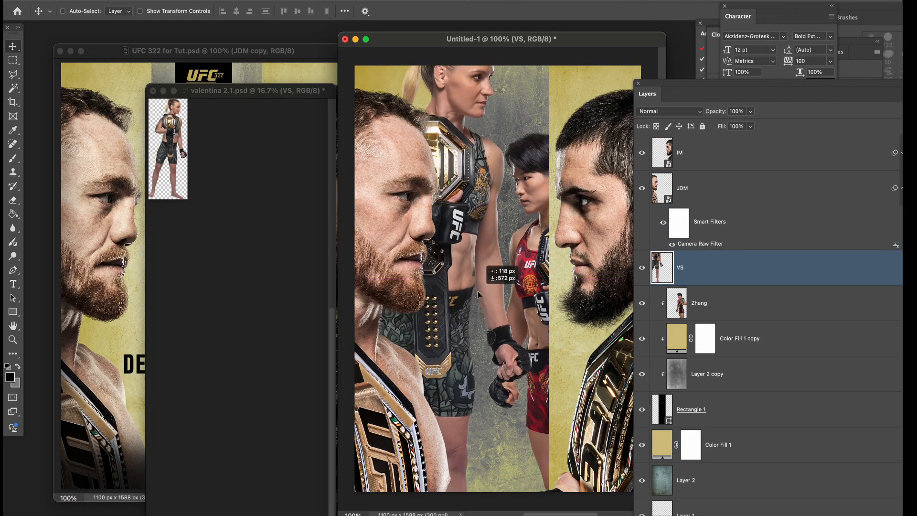
{"action": "left_click", "coordinate": [687, 286], "text": "alt"}
{"action": "key", "text": "super+t"}
{"action": "left_click_drag", "start_coordinate": [512, 84], "coordinate": [516, 166]}
{"action": "left_click_drag", "start_coordinate": [530, 122], "coordinate": [482, 182]}
Close valentina 2.1.psd and move the two women slightly farther apart within the gray band
{"action": "left_click", "coordinate": [757, 293]}
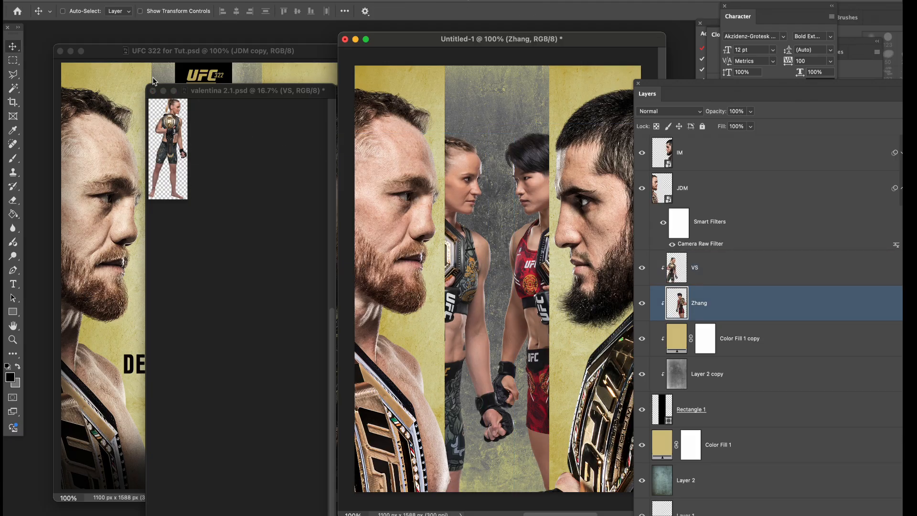
{"action": "left_click", "coordinate": [153, 91]}
{"action": "left_click", "coordinate": [437, 206]}
{"action": "left_click_drag", "start_coordinate": [472, 245], "coordinate": [510, 256]}
Convert the VS and Zhang layers to separate Smart Objects
{"action": "left_click", "coordinate": [689, 272]}
{"action": "left_click", "coordinate": [702, 303], "text": "shift"}
{"action": "right_click", "coordinate": [701, 285]}
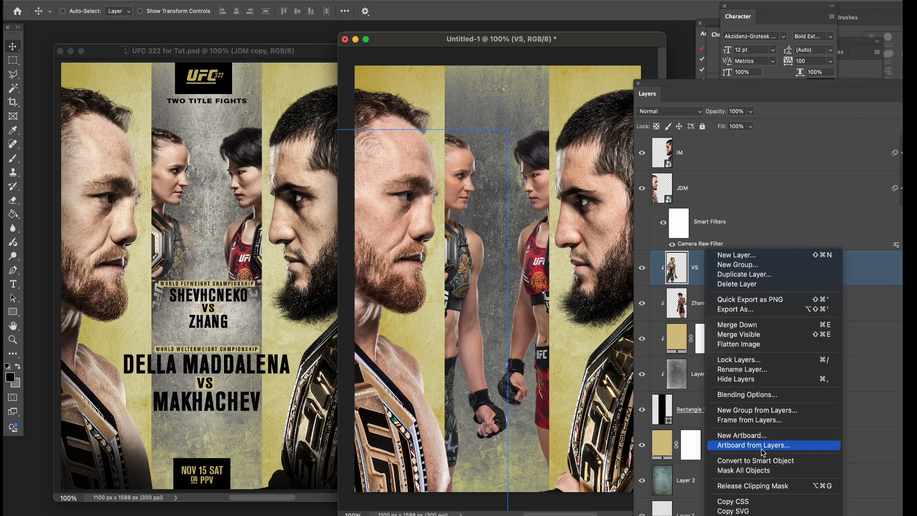
{"action": "left_click", "coordinate": [764, 459]}
{"action": "right_click", "coordinate": [704, 306]}
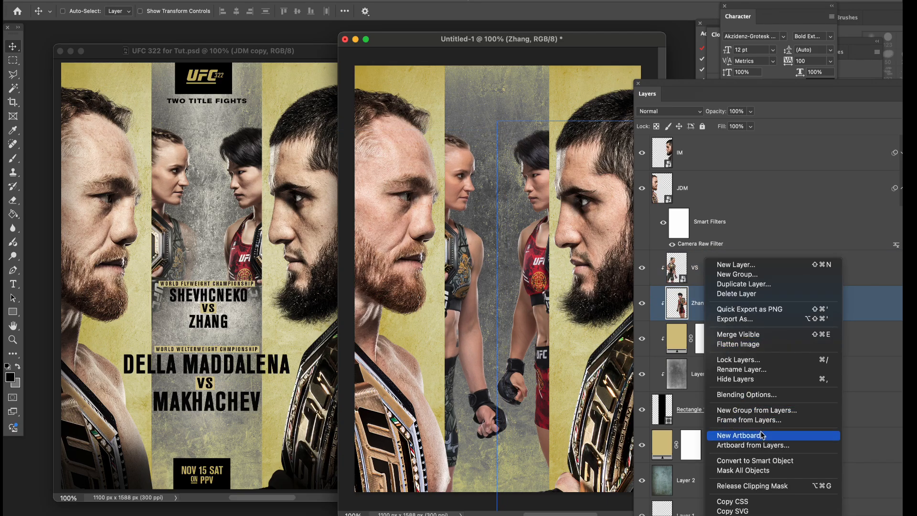
{"action": "left_click", "coordinate": [764, 460]}
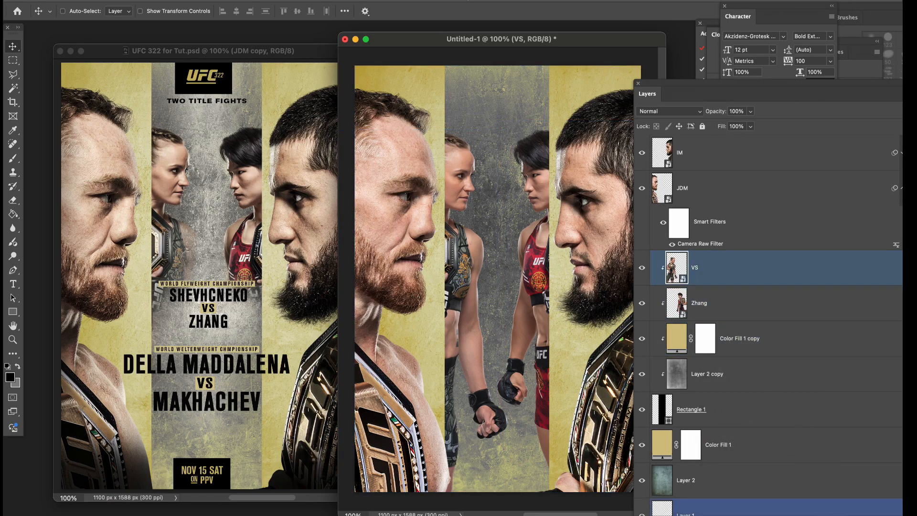
Add a white layer mask to both the VS and Zhang layers
{"action": "left_click", "coordinate": [843, 515]}
{"action": "left_click", "coordinate": [726, 308]}
{"action": "left_click", "coordinate": [843, 515]}
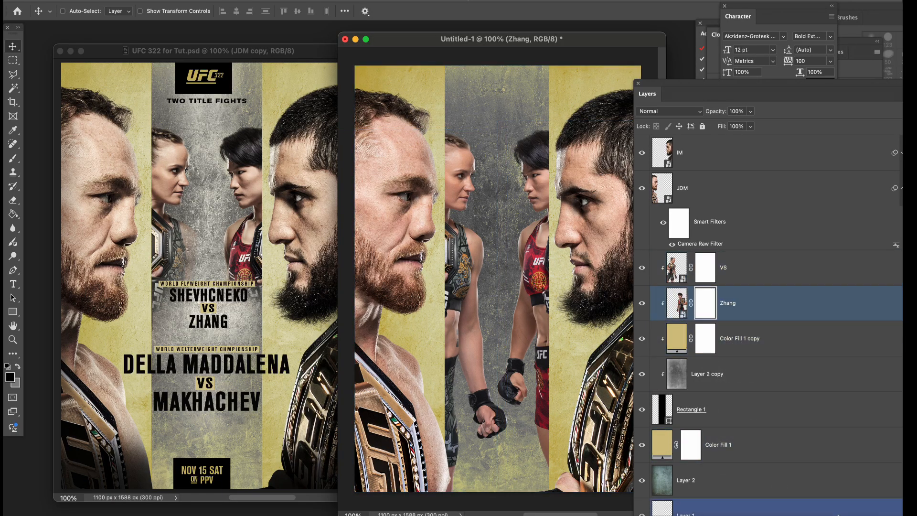
Start fading VS's legs on her layer mask with a 332 px soft round black brush at 38% opacity
{"action": "left_click", "coordinate": [710, 267]}
{"action": "left_click", "coordinate": [13, 162]}
{"action": "left_click", "coordinate": [78, 14]}
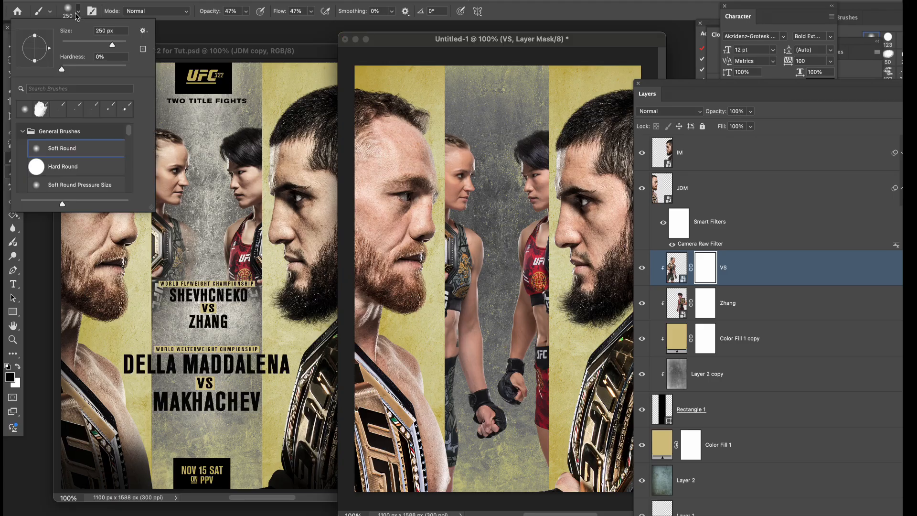
{"action": "left_click_drag", "start_coordinate": [112, 47], "coordinate": [115, 46]}
{"action": "left_click", "coordinate": [246, 11]}
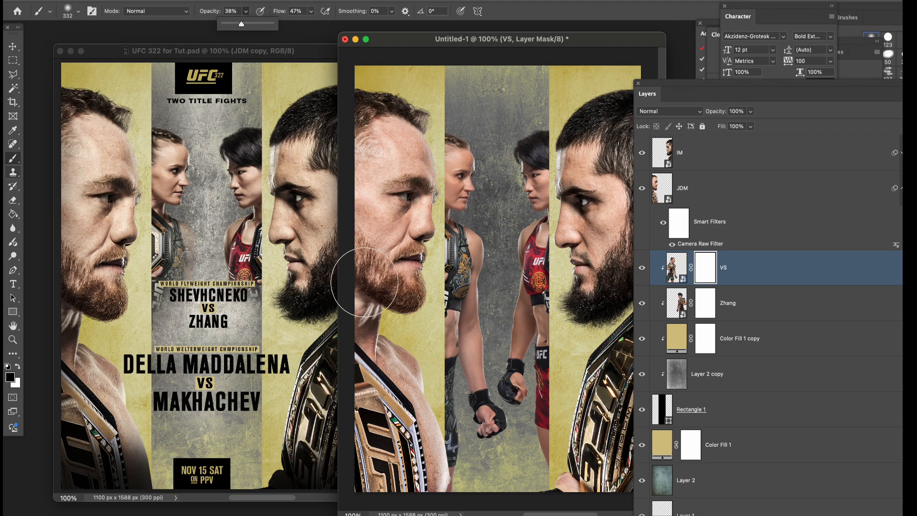
{"action": "mouse_move", "coordinate": [488, 438]}
{"action": "left_mouse_down"}
{"action": "mouse_move", "coordinate": [408, 465]}
{"action": "mouse_move", "coordinate": [515, 432]}
{"action": "mouse_move", "coordinate": [451, 425]}
{"action": "left_mouse_up"}
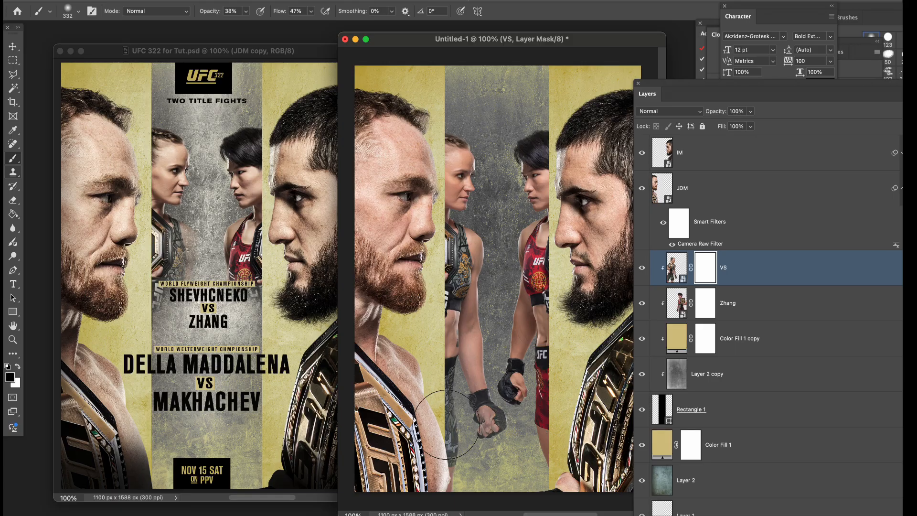
Mask out the rest of VS's lower body at 72% brush opacity and touch up the fade around her waist
{"action": "left_click", "coordinate": [249, 11]}
{"action": "mouse_move", "coordinate": [485, 396]}
{"action": "left_mouse_down"}
{"action": "mouse_move", "coordinate": [482, 435]}
{"action": "mouse_move", "coordinate": [406, 453]}
{"action": "mouse_move", "coordinate": [534, 432]}
{"action": "mouse_move", "coordinate": [475, 399]}
{"action": "mouse_move", "coordinate": [465, 378]}
{"action": "mouse_move", "coordinate": [506, 344]}
{"action": "mouse_move", "coordinate": [478, 313]}
{"action": "mouse_move", "coordinate": [522, 322]}
{"action": "mouse_move", "coordinate": [453, 414]}
{"action": "mouse_move", "coordinate": [502, 400]}
{"action": "mouse_move", "coordinate": [454, 372]}
{"action": "mouse_move", "coordinate": [499, 337]}
{"action": "mouse_move", "coordinate": [490, 324]}
{"action": "mouse_move", "coordinate": [529, 323]}
{"action": "mouse_move", "coordinate": [506, 326]}
{"action": "mouse_move", "coordinate": [513, 304]}
{"action": "mouse_move", "coordinate": [483, 316]}
{"action": "mouse_move", "coordinate": [499, 309]}
{"action": "mouse_move", "coordinate": [488, 317]}
{"action": "mouse_move", "coordinate": [534, 381]}
{"action": "left_mouse_up"}
{"action": "key", "text": "super+z"}
{"action": "key", "text": "x"}
{"action": "left_click_drag", "start_coordinate": [467, 288], "coordinate": [471, 296]}
Fade out Zhang's lower body by painting black on her layer mask
{"action": "left_click", "coordinate": [705, 303]}
{"action": "key", "text": "x"}
{"action": "mouse_move", "coordinate": [545, 451]}
{"action": "left_mouse_down"}
{"action": "mouse_move", "coordinate": [549, 388]}
{"action": "mouse_move", "coordinate": [542, 426]}
{"action": "mouse_move", "coordinate": [514, 382]}
{"action": "mouse_move", "coordinate": [549, 386]}
{"action": "mouse_move", "coordinate": [553, 373]}
{"action": "mouse_move", "coordinate": [507, 329]}
{"action": "mouse_move", "coordinate": [561, 409]}
{"action": "mouse_move", "coordinate": [456, 446]}
{"action": "mouse_move", "coordinate": [526, 413]}
{"action": "mouse_move", "coordinate": [522, 369]}
{"action": "mouse_move", "coordinate": [491, 328]}
{"action": "mouse_move", "coordinate": [602, 388]}
{"action": "left_mouse_up"}
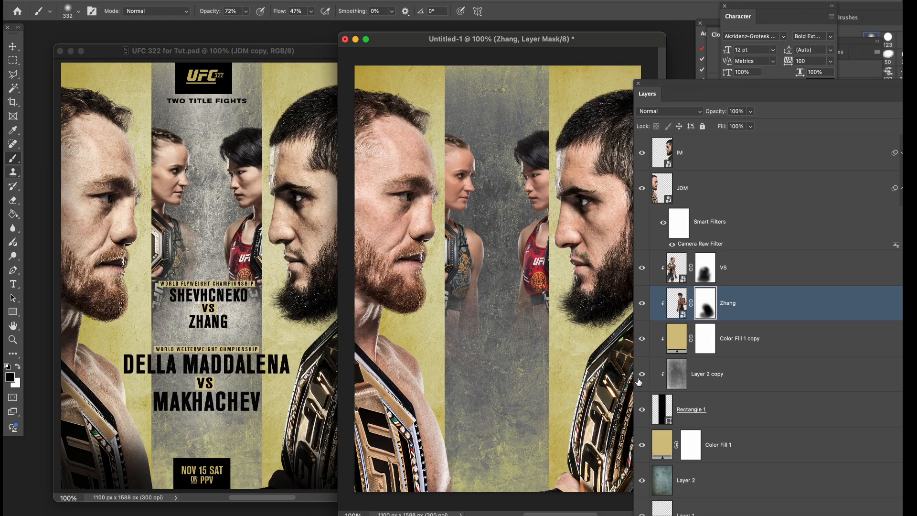
Transfer the Camera Raw smart filter from a duplicate JDM to VS, delete the leftover JDM layer, and expose VS's filter list
{"action": "left_click", "coordinate": [675, 268]}
{"action": "left_click", "coordinate": [681, 196]}
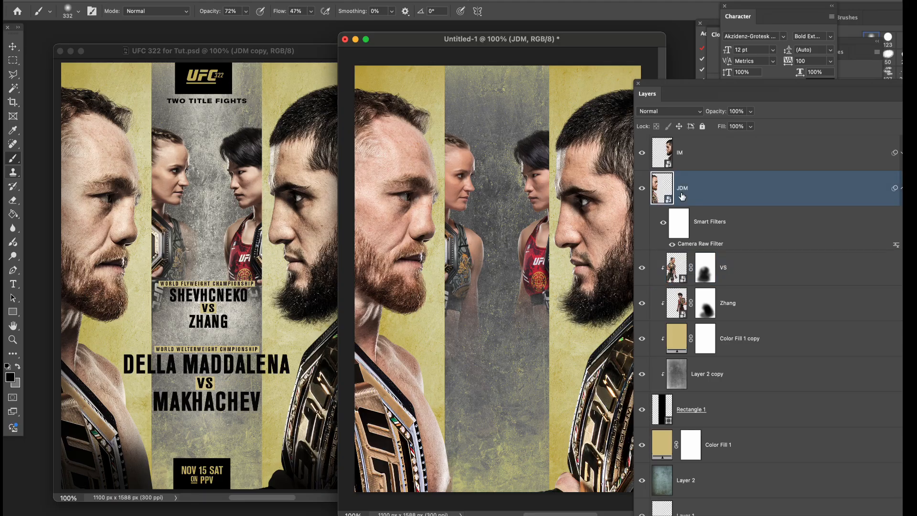
{"action": "key", "text": "ctrl+j"}
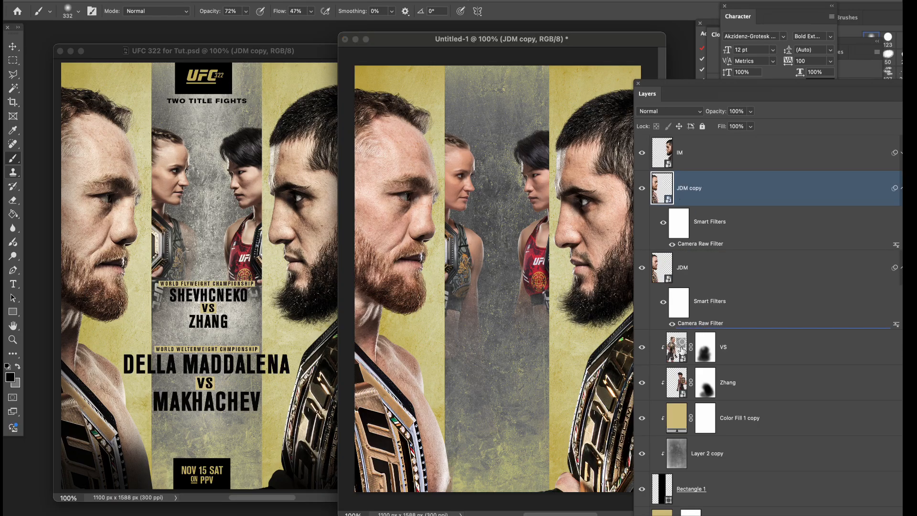
{"action": "left_click_drag", "start_coordinate": [682, 349], "coordinate": [681, 350]}
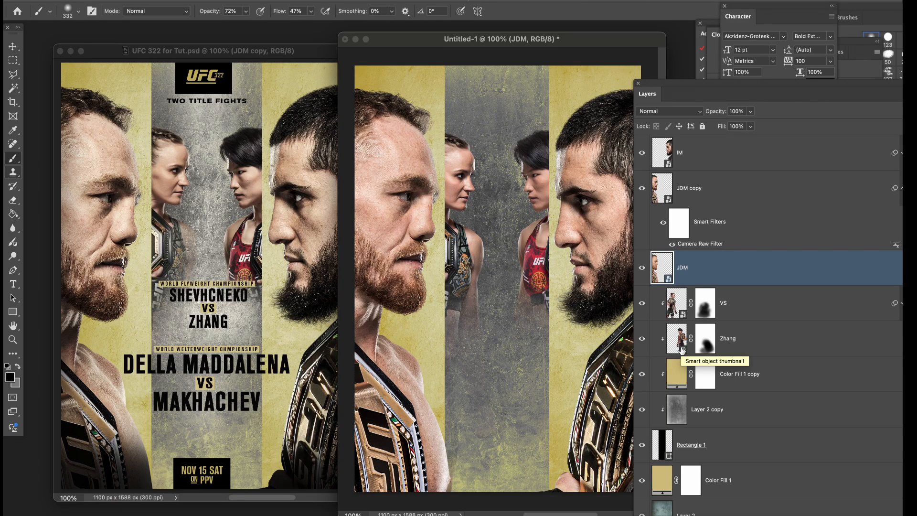
{"action": "key", "text": "Delete"}
{"action": "left_click_drag", "start_coordinate": [730, 98], "coordinate": [692, 98]}
{"action": "left_click", "coordinate": [863, 267]}
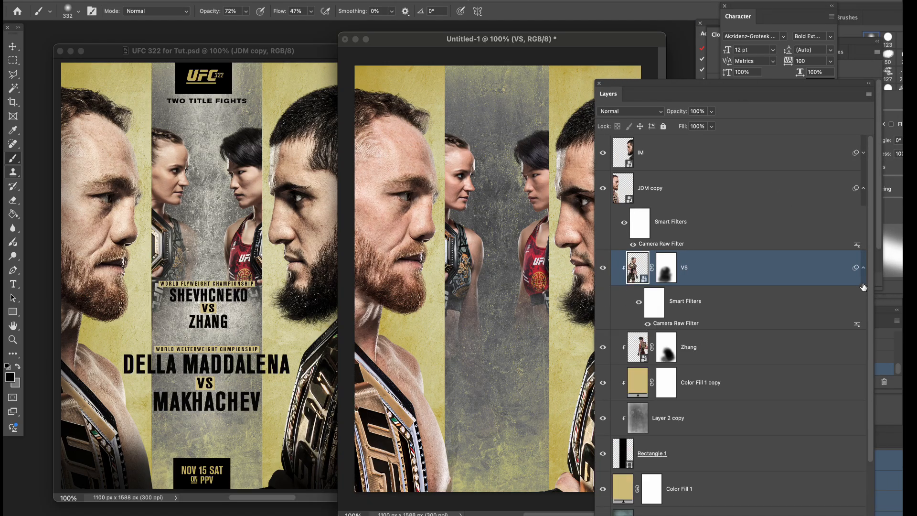
Set VS's Camera Raw Filter opacity to 51% and transfer the filter to Zhang through a temporary VS duplicate
{"action": "double_click", "coordinate": [856, 326]}
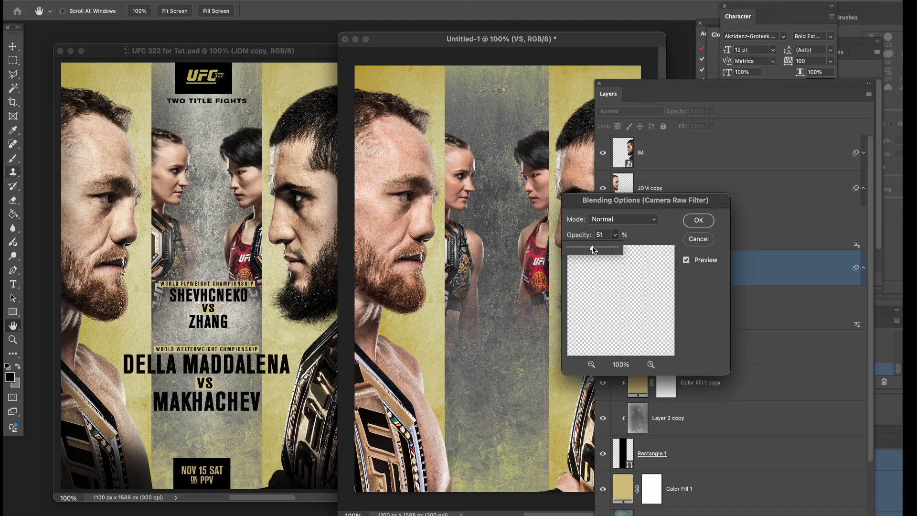
{"action": "left_click", "coordinate": [706, 223]}
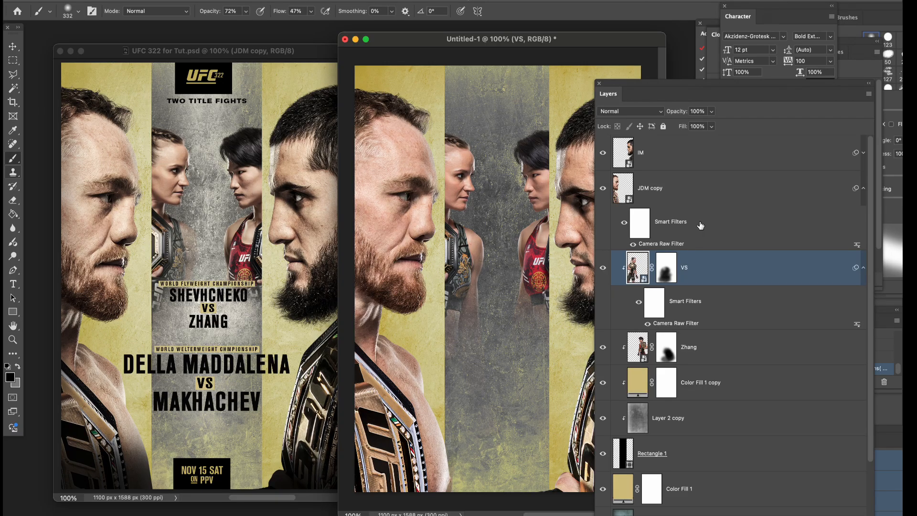
{"action": "key", "text": "ctrl+j"}
{"action": "left_click_drag", "start_coordinate": [640, 341], "coordinate": [644, 416]}
{"action": "key", "text": "Delete"}
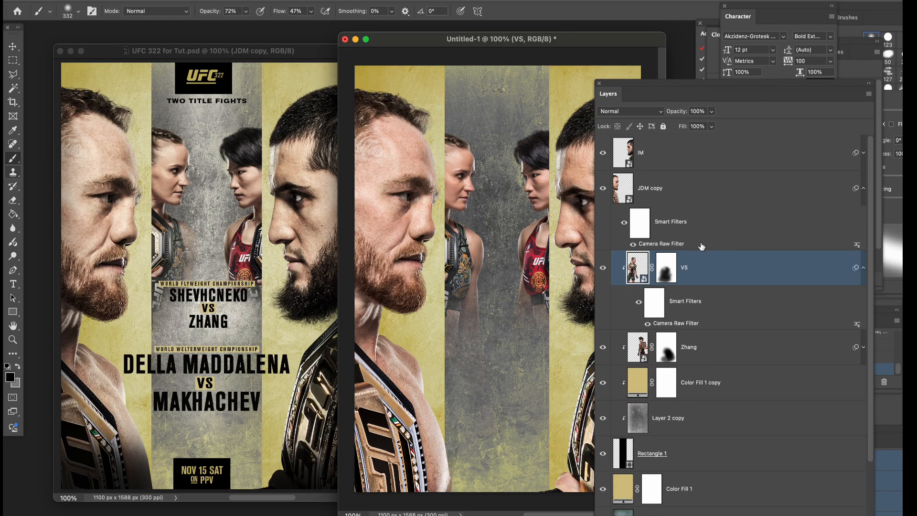
Add an empty clipped layer above Color Fill 1 copy and set the foreground color to white (ffffff)
{"action": "left_click", "coordinate": [698, 389]}
{"action": "key", "text": "super+alt+shift+n"}
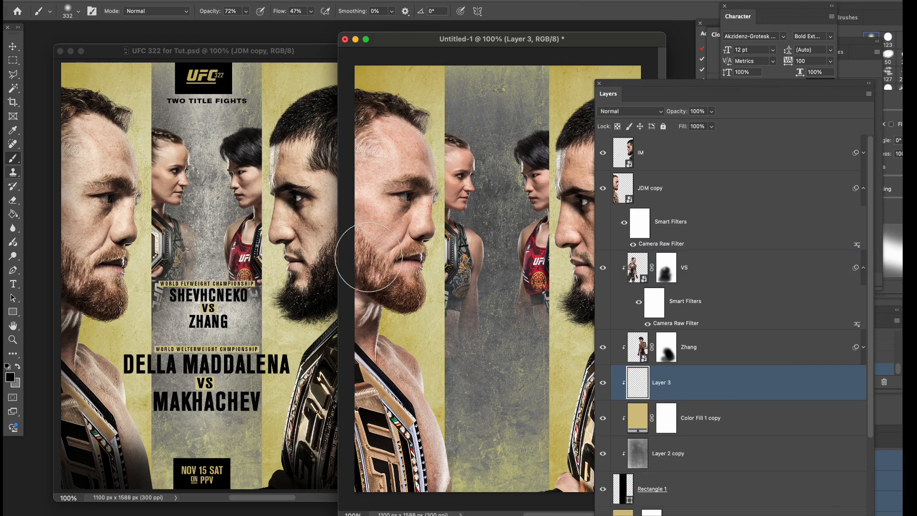
{"action": "left_click", "coordinate": [12, 377]}
{"action": "type", "text": "ffffff"}
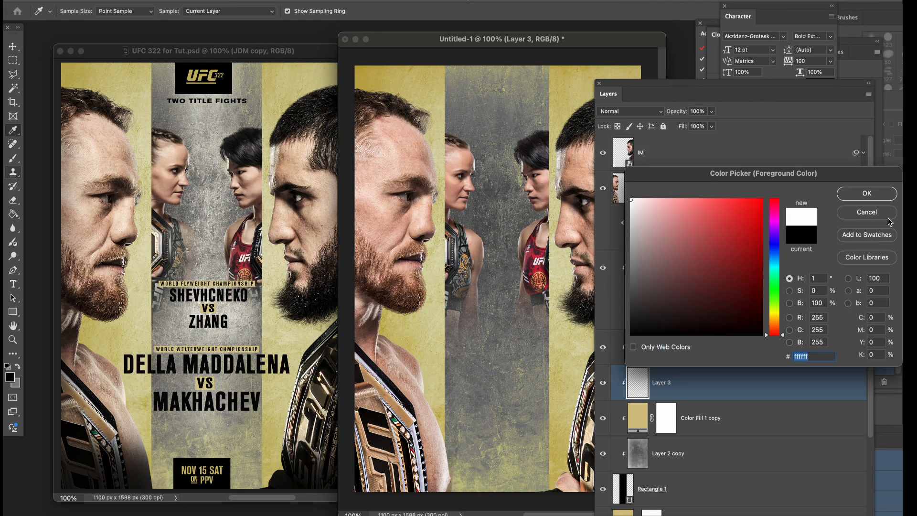
{"action": "left_click", "coordinate": [862, 194]}
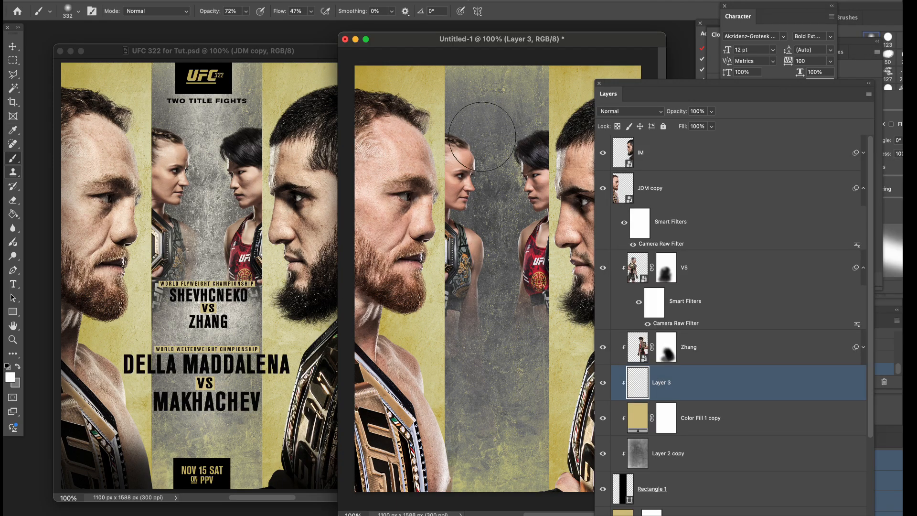
Set Layer 3 to Overlay and paint a white glow down the band between the women with a 250 px brush at 45% opacity
{"action": "key", "text": "bracketleft"}
{"action": "key", "text": "bracketleft"}
{"action": "left_click", "coordinate": [246, 12]}
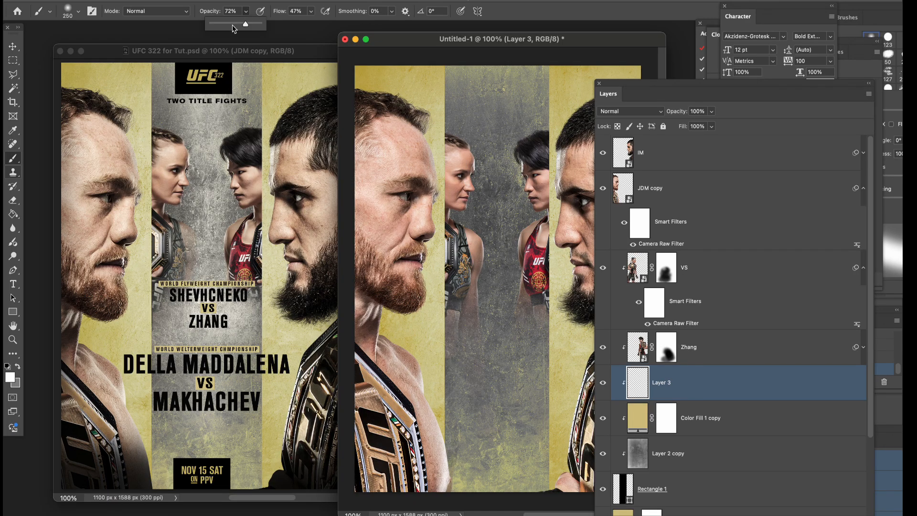
{"action": "left_click", "coordinate": [629, 111]}
{"action": "left_click", "coordinate": [630, 266]}
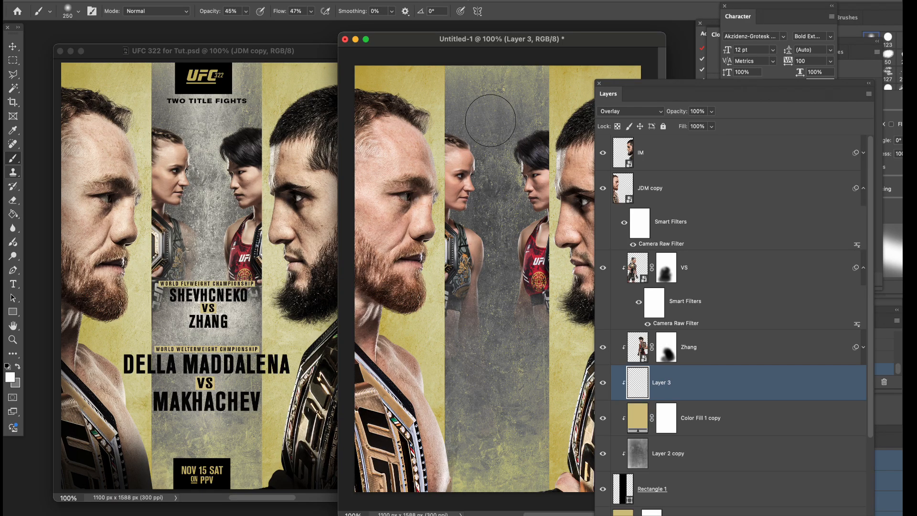
{"action": "mouse_move", "coordinate": [491, 119]}
{"action": "left_mouse_down"}
{"action": "mouse_move", "coordinate": [492, 354]}
{"action": "mouse_move", "coordinate": [496, 75]}
{"action": "mouse_move", "coordinate": [501, 222]}
{"action": "mouse_move", "coordinate": [487, 178]}
{"action": "mouse_move", "coordinate": [483, 193]}
{"action": "mouse_move", "coordinate": [505, 202]}
{"action": "mouse_move", "coordinate": [504, 320]}
{"action": "mouse_move", "coordinate": [502, 335]}
{"action": "mouse_move", "coordinate": [484, 345]}
{"action": "mouse_move", "coordinate": [517, 308]}
{"action": "mouse_move", "coordinate": [480, 324]}
{"action": "mouse_move", "coordinate": [474, 338]}
{"action": "mouse_move", "coordinate": [502, 356]}
{"action": "left_mouse_up"}
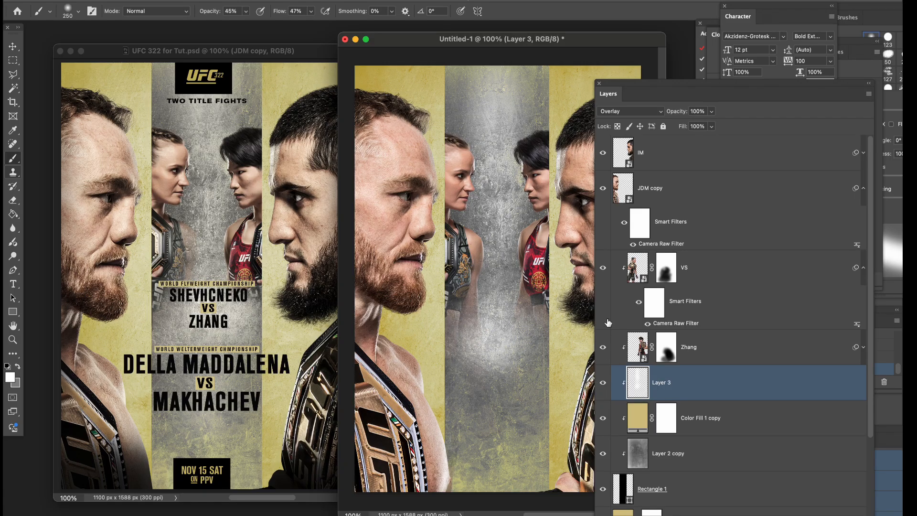
Copy the tab group from UFC 322 for Tut.psd into Untitled-1 above IM and move the document window clear of the layer list
{"action": "left_click", "coordinate": [658, 160]}
{"action": "left_click", "coordinate": [13, 47]}
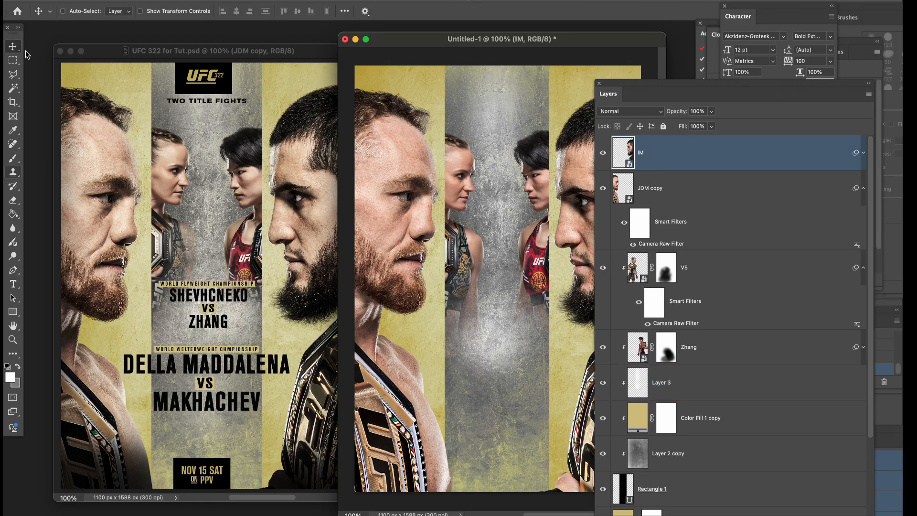
{"action": "left_click", "coordinate": [191, 51]}
{"action": "left_click", "coordinate": [716, 141]}
{"action": "left_click", "coordinate": [529, 138]}
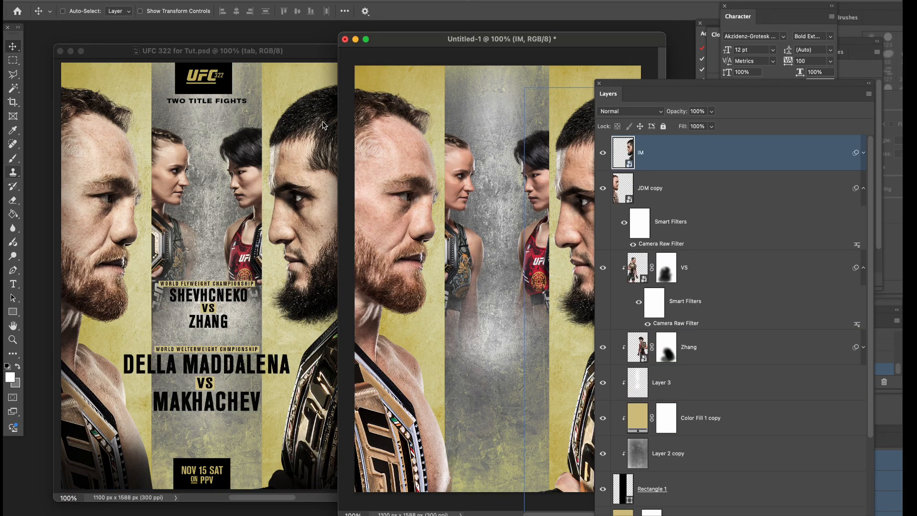
{"action": "left_click", "coordinate": [238, 92]}
{"action": "left_click_drag", "start_coordinate": [338, 103], "coordinate": [495, 115]}
{"action": "left_click", "coordinate": [547, 184], "text": "ctrl"}
{"action": "left_click_drag", "start_coordinate": [511, 43], "coordinate": [456, 45]}
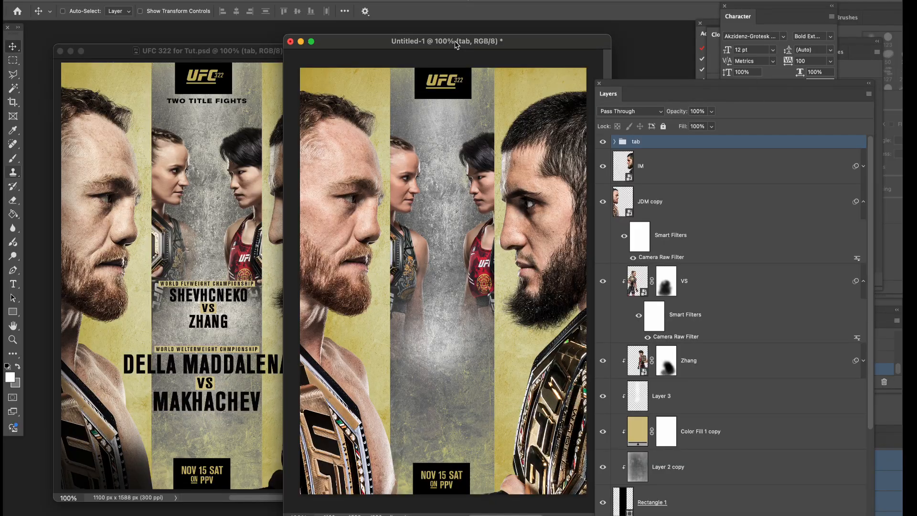
Move the IM fighter slightly right and down on the poster
{"action": "left_click", "coordinate": [642, 203]}
{"action": "left_click", "coordinate": [649, 166]}
{"action": "left_click_drag", "start_coordinate": [549, 207], "coordinate": [554, 211]}
Group the IM and JDM copy layers and clip a new empty layer to the group
{"action": "left_click", "coordinate": [682, 210], "text": "shift"}
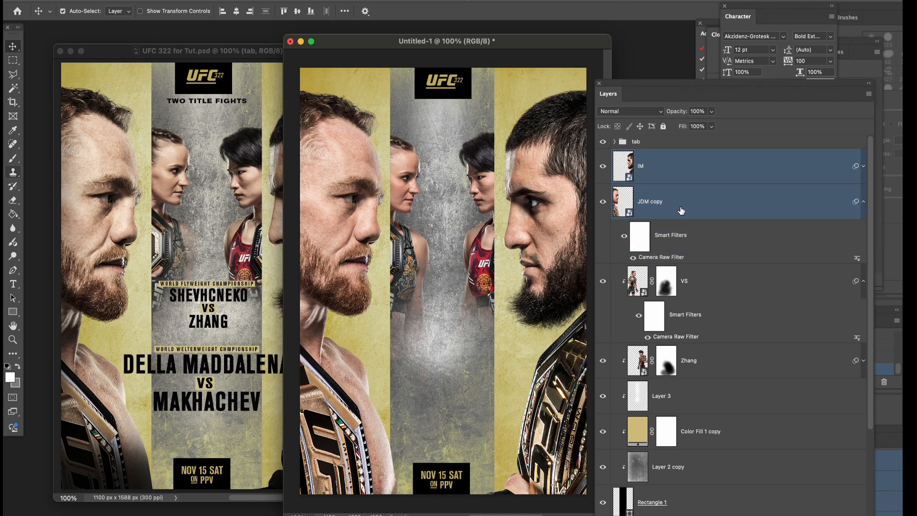
{"action": "key", "text": "ctrl+g"}
{"action": "key", "text": "ctrl+shift+alt+n"}
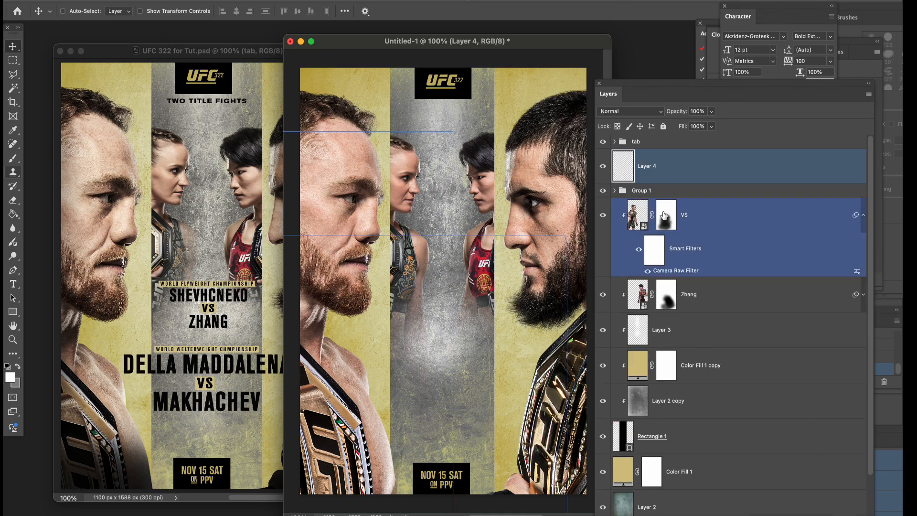
{"action": "left_click", "coordinate": [627, 182], "text": "alt"}
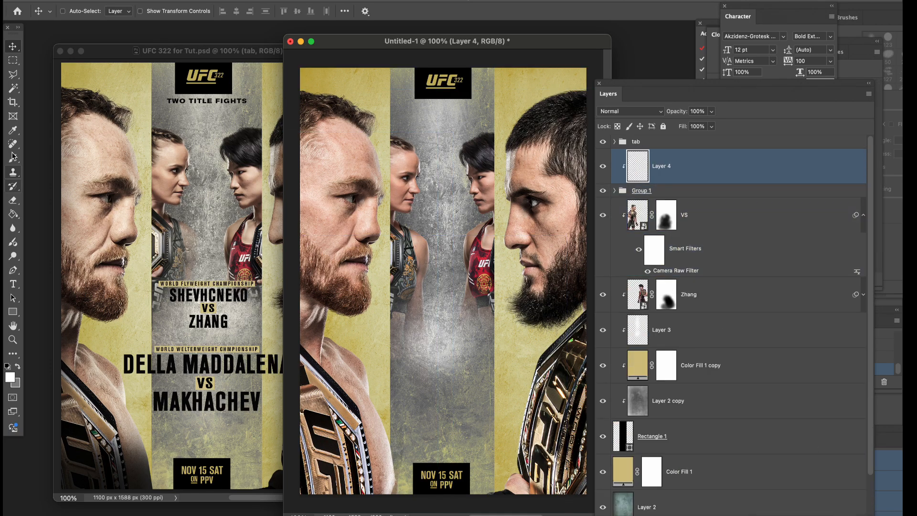
Paint black shading across the bottom of both main fighters on Layer 4 with a 500 px brush at 26% opacity
{"action": "left_click", "coordinate": [13, 158]}
{"action": "left_click", "coordinate": [10, 379]}
{"action": "left_click_drag", "start_coordinate": [758, 320], "coordinate": [701, 417]}
{"action": "left_click", "coordinate": [879, 192]}
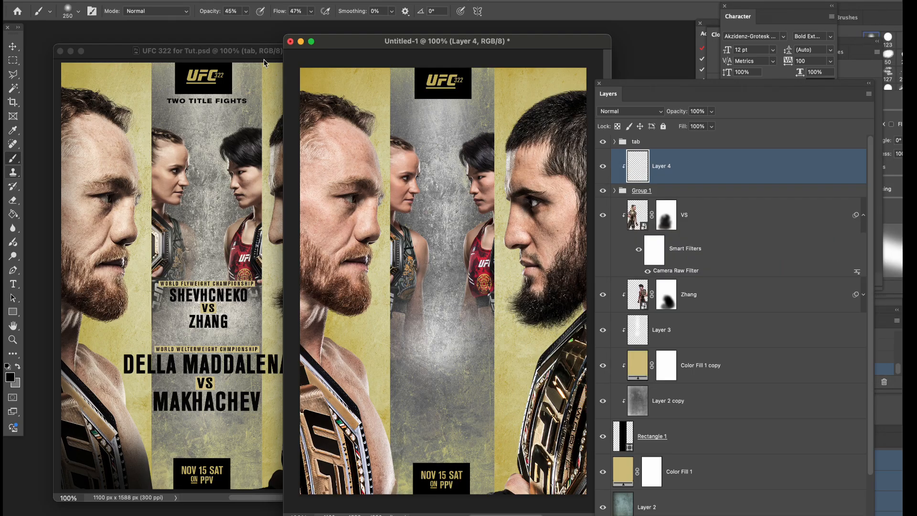
{"action": "left_click", "coordinate": [246, 12]}
{"action": "left_click", "coordinate": [322, 42]}
{"action": "key", "text": "bracketright"}
{"action": "key", "text": "bracketright"}
{"action": "mouse_move", "coordinate": [356, 480]}
{"action": "left_mouse_down"}
{"action": "mouse_move", "coordinate": [530, 459]}
{"action": "mouse_move", "coordinate": [520, 470]}
{"action": "mouse_move", "coordinate": [549, 482]}
{"action": "left_mouse_up"}
Deepen the black shading at the fighters' lower edges on Layer 4 with a smaller brush of 200 to 250 px
{"action": "key", "text": "bracketleft"}
{"action": "key", "text": "bracketleft"}
{"action": "key", "text": "bracketleft"}
{"action": "key", "text": "bracketleft"}
{"action": "key", "text": "bracketleft"}
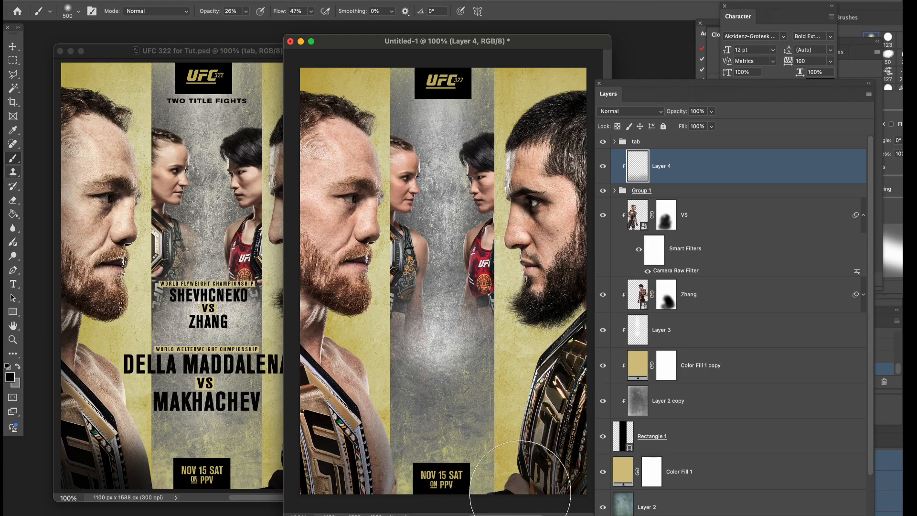
{"action": "key", "text": "bracketright"}
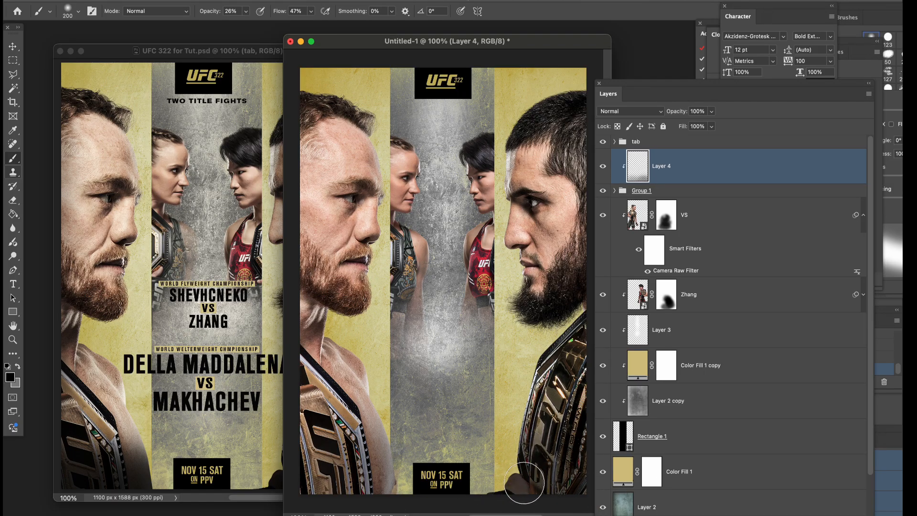
{"action": "left_click_drag", "start_coordinate": [329, 477], "coordinate": [361, 484]}
{"action": "key", "text": "bracketright"}
{"action": "key", "text": "bracketright"}
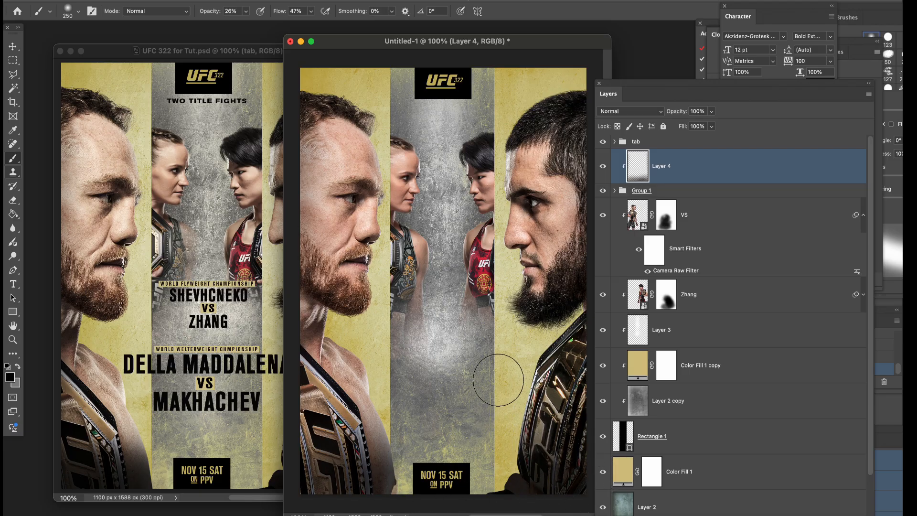
{"action": "left_click", "coordinate": [13, 46]}
{"action": "left_click", "coordinate": [694, 200]}
{"action": "key", "text": "ctrl+z"}
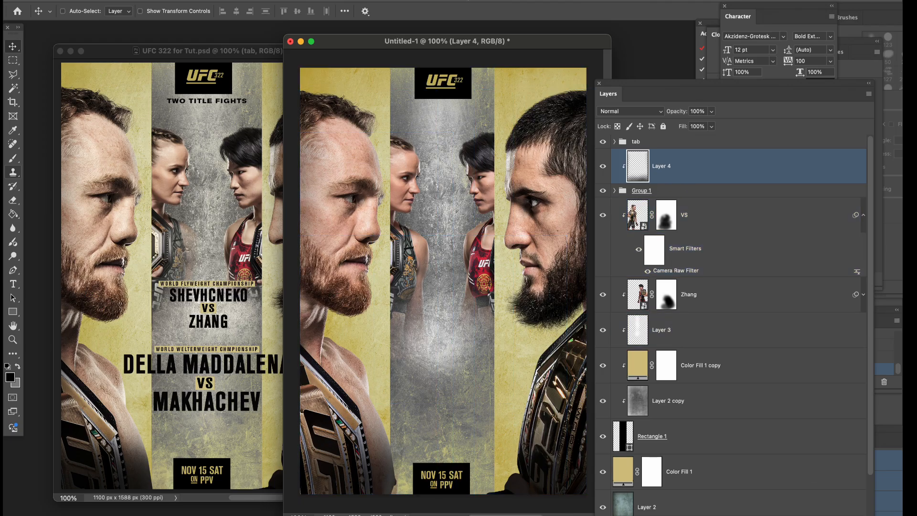
Copy the CC adjustment group from UFC 322 for Tut.psd into Untitled-1 above Layer 4 and expand it
{"action": "left_click", "coordinate": [278, 249]}
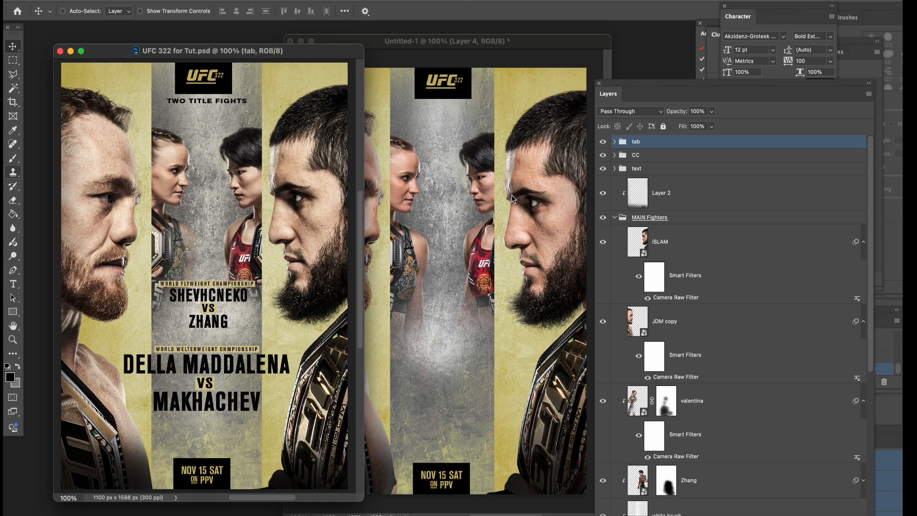
{"action": "left_click", "coordinate": [634, 157]}
{"action": "left_click_drag", "start_coordinate": [251, 196], "coordinate": [470, 178]}
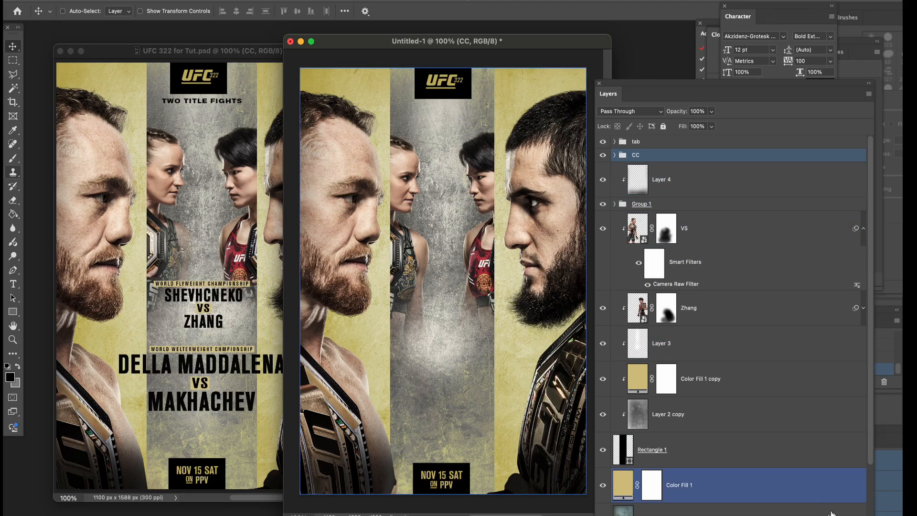
{"action": "left_click", "coordinate": [614, 155]}
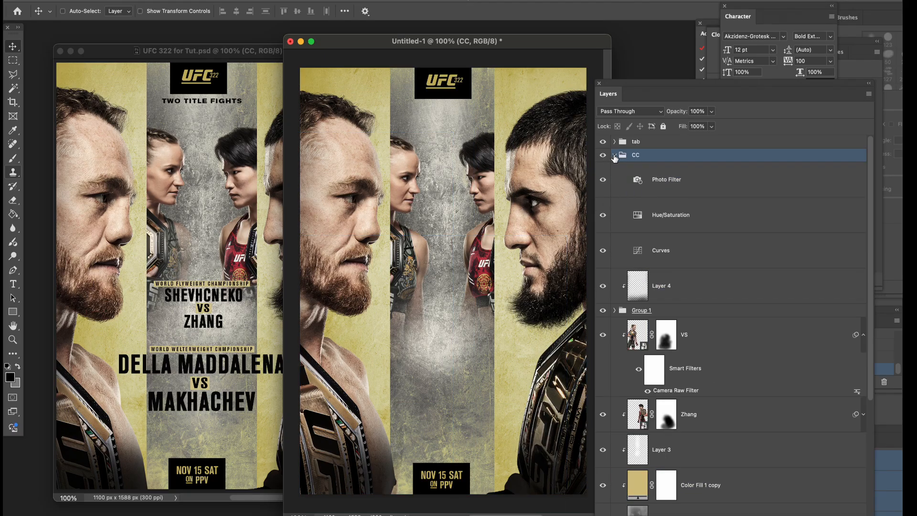
Hide the Photo Filter, Hue/Saturation and Curves adjustments in the CC group
{"action": "left_click", "coordinate": [602, 214]}
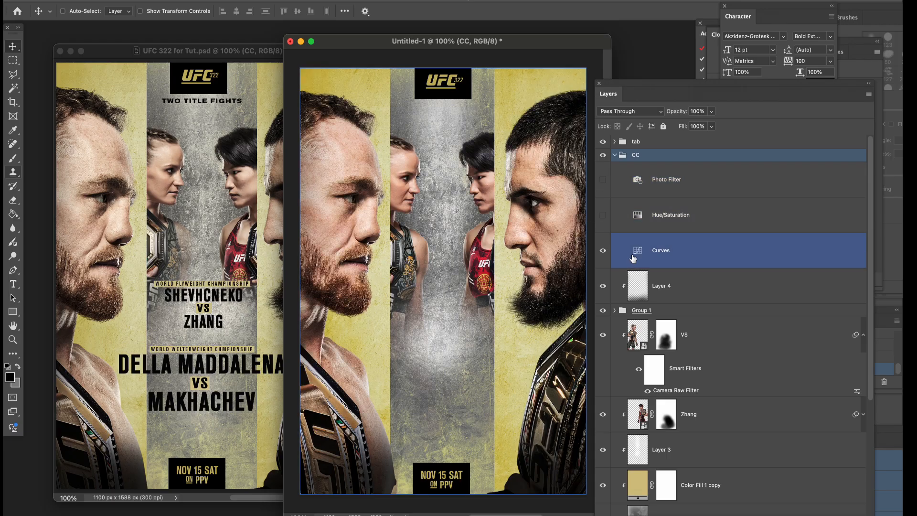
{"action": "left_click", "coordinate": [637, 255]}
{"action": "left_click", "coordinate": [603, 250]}
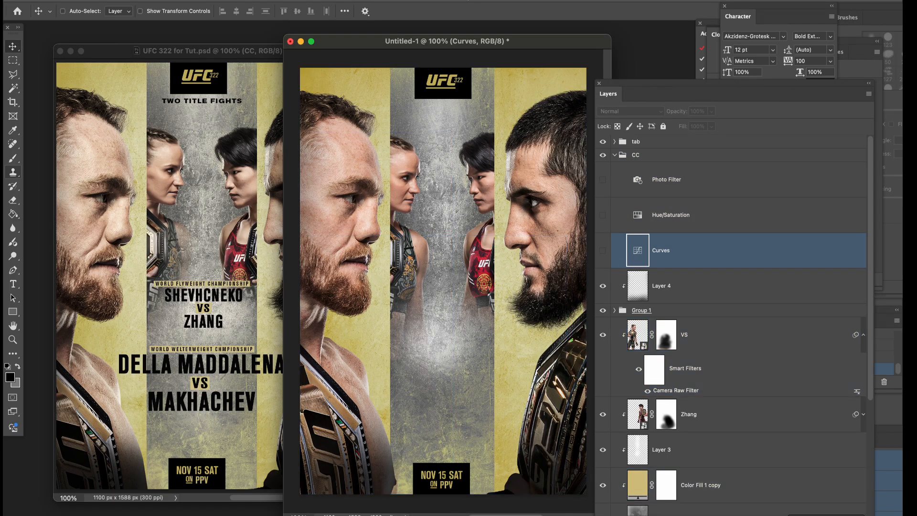
View the available adjustment layer types and make the CC group's Curves adjustment visible again
{"action": "left_click", "coordinate": [822, 515]}
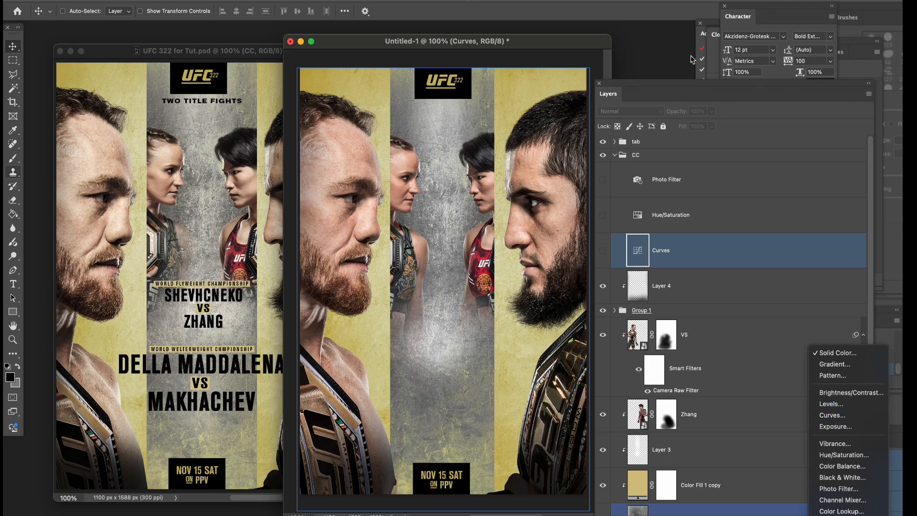
{"action": "left_click", "coordinate": [700, 84]}
{"action": "left_click", "coordinate": [603, 251]}
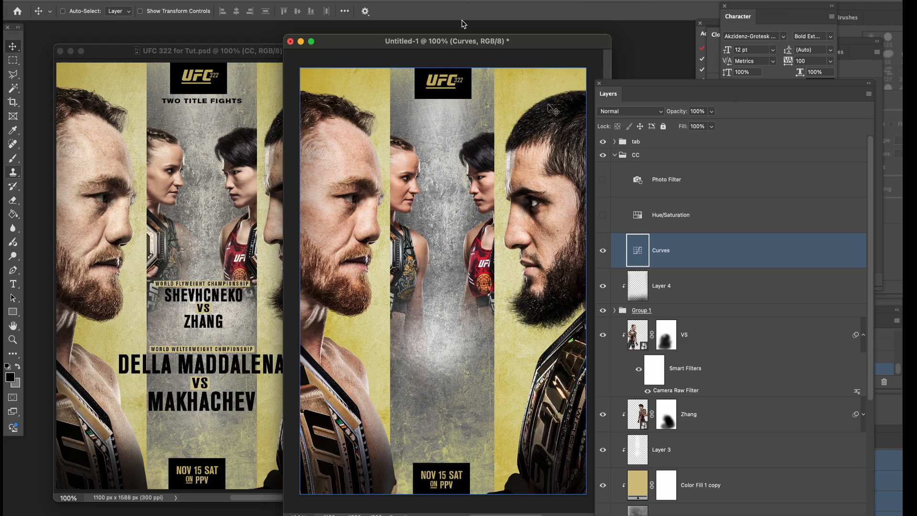
Open the properties of the CC group's Curves adjustment and examine its shadow and highlight points
{"action": "left_click", "coordinate": [346, 0]}
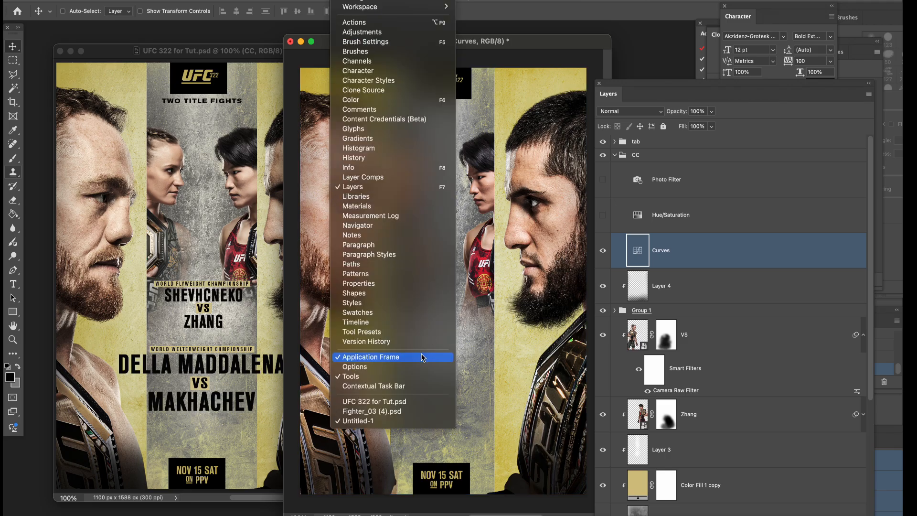
{"action": "left_click", "coordinate": [370, 283]}
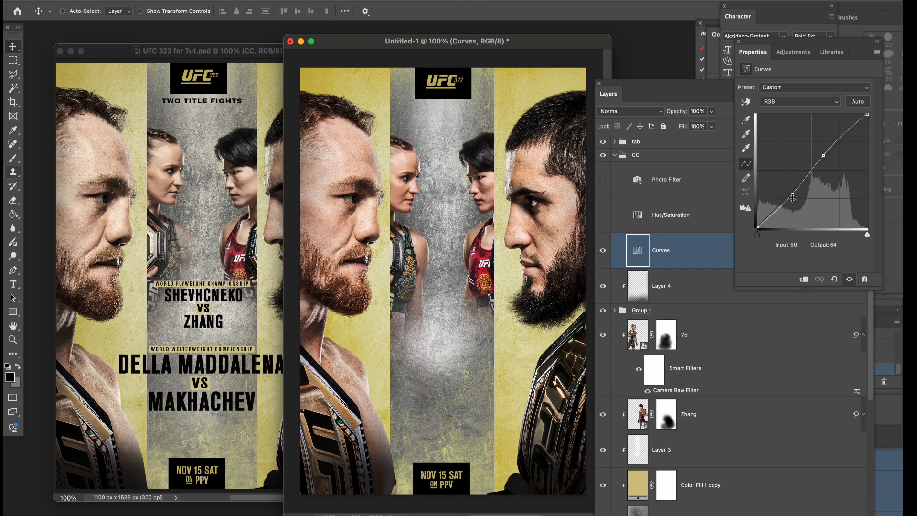
{"action": "left_click", "coordinate": [793, 196]}
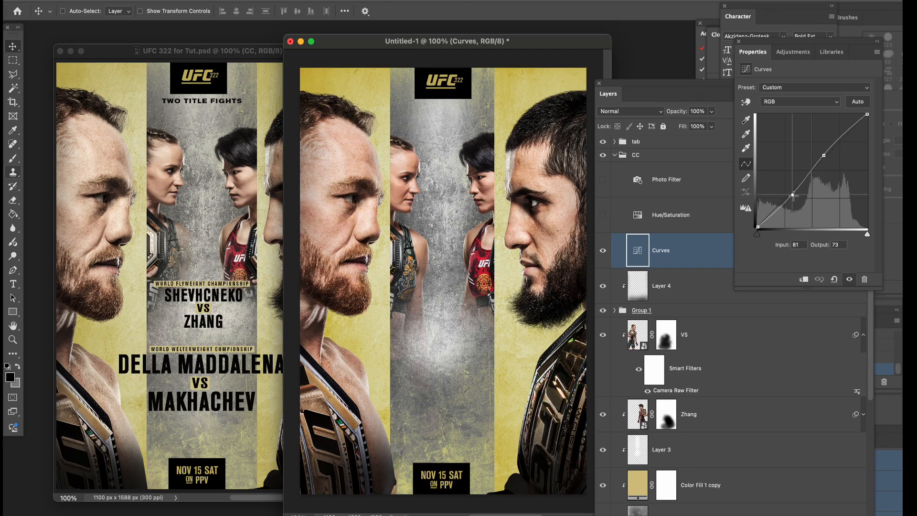
{"action": "left_click", "coordinate": [824, 156]}
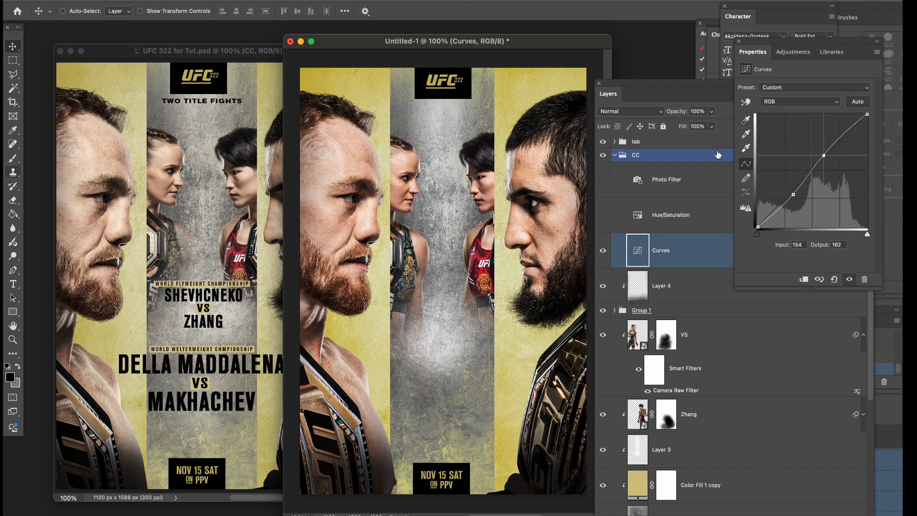
Make the CC group's Hue/Saturation adjustment visible and view its settings
{"action": "left_click", "coordinate": [602, 214]}
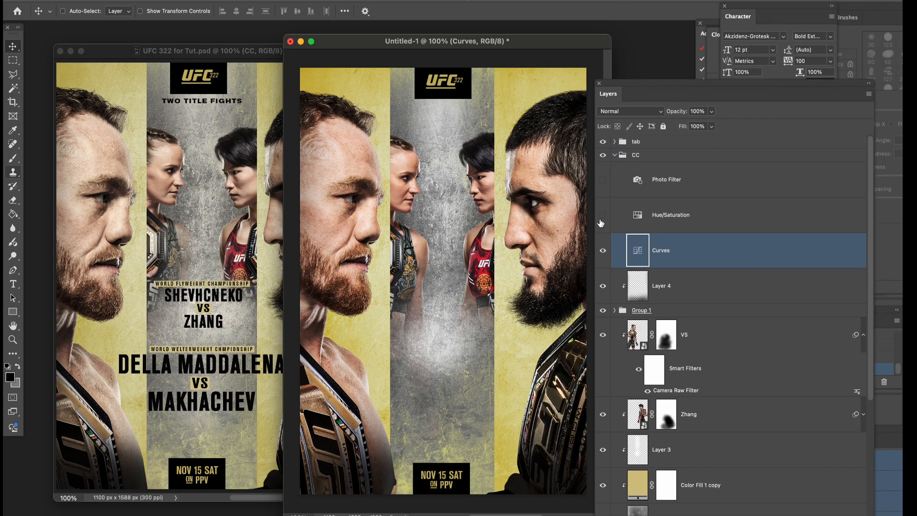
{"action": "left_click", "coordinate": [640, 218]}
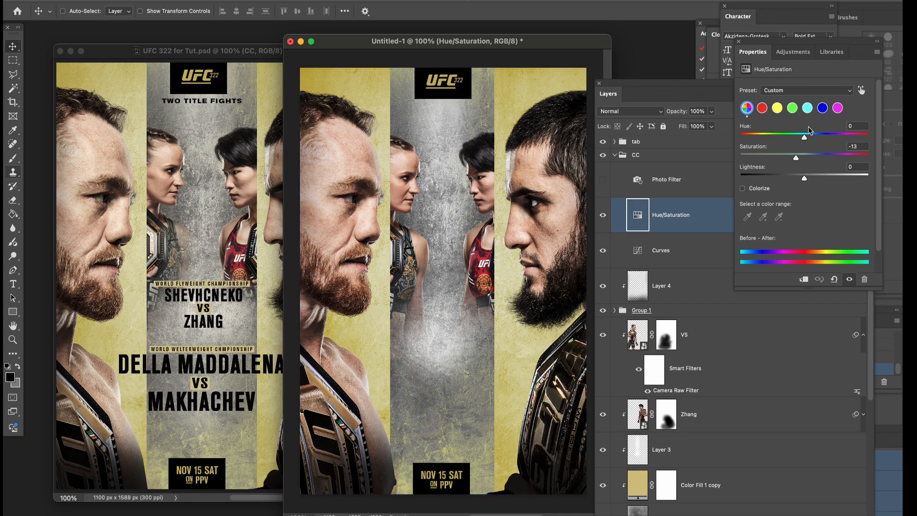
{"action": "left_click", "coordinate": [737, 42]}
{"action": "double_click", "coordinate": [637, 219]}
Make the CC group's Photo Filter adjustment visible and inspect its filter color without changing it
{"action": "left_click", "coordinate": [626, 184]}
{"action": "left_click", "coordinate": [603, 181]}
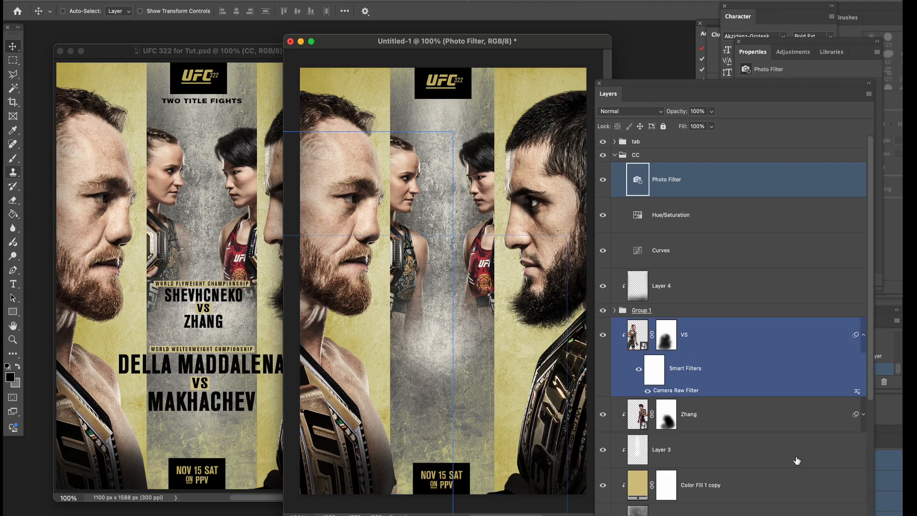
{"action": "left_click", "coordinate": [816, 515]}
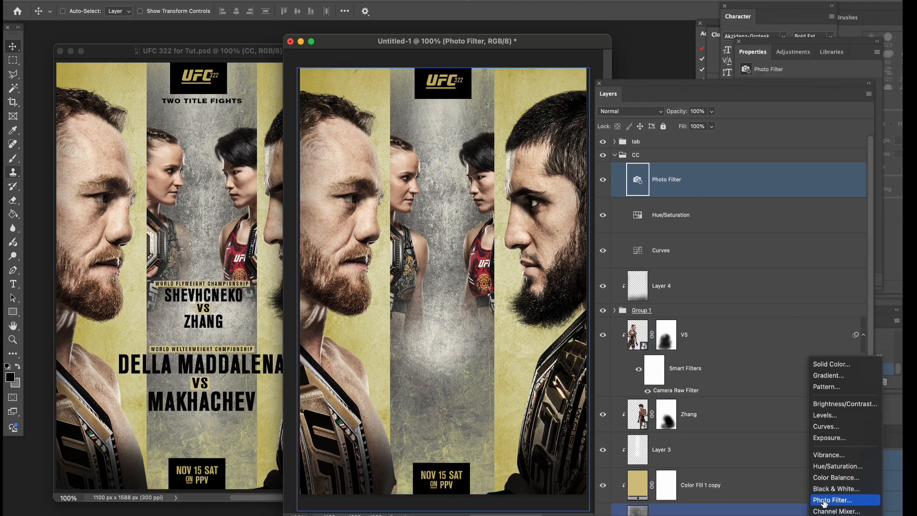
{"action": "left_click", "coordinate": [786, 70]}
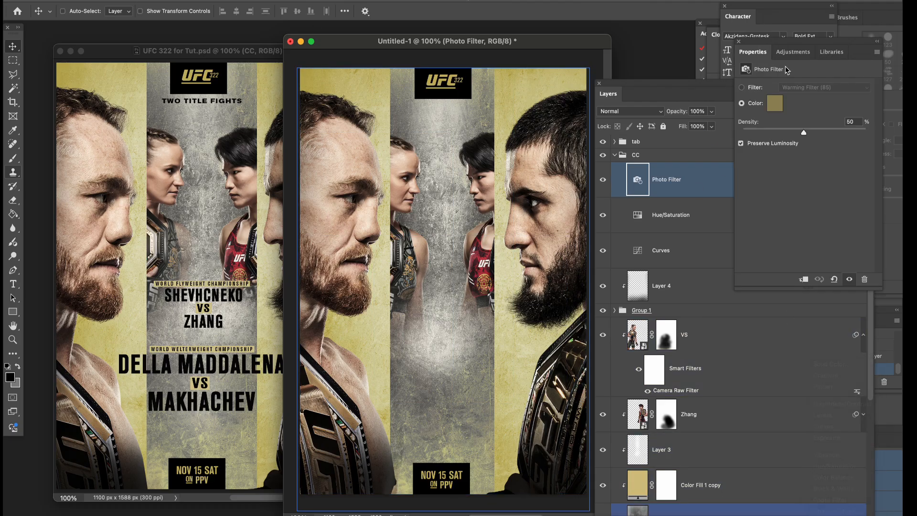
{"action": "left_click", "coordinate": [776, 104]}
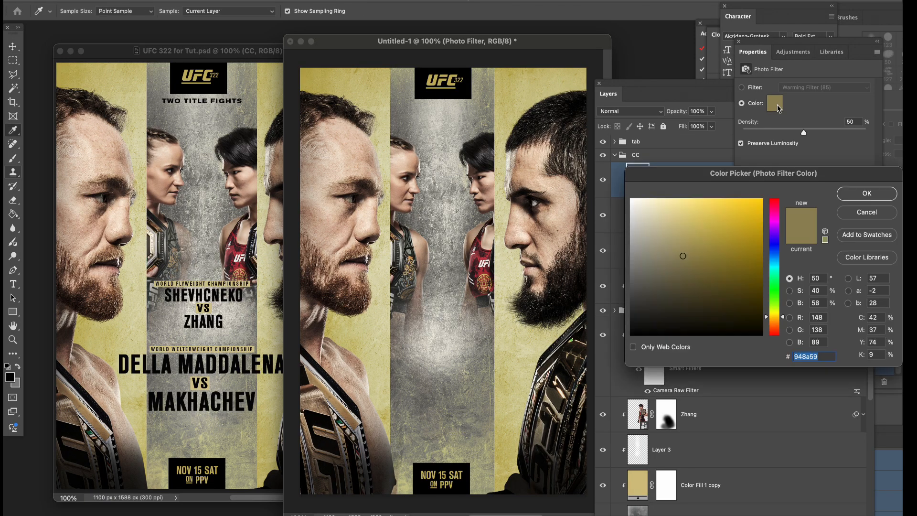
{"action": "left_click", "coordinate": [862, 213]}
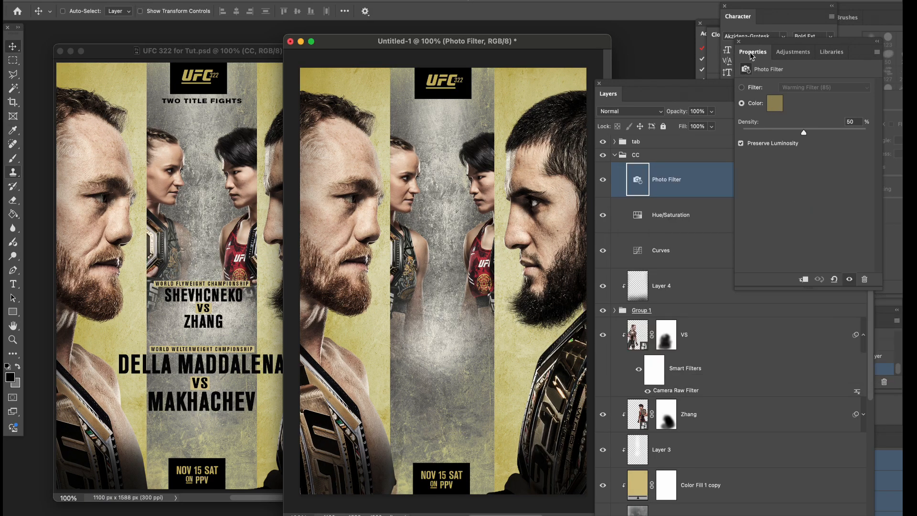
{"action": "left_click", "coordinate": [739, 44]}
Collapse the CC group and toggle its visibility to compare the poster with and without color correction
{"action": "left_click", "coordinate": [620, 155]}
{"action": "left_click", "coordinate": [614, 154]}
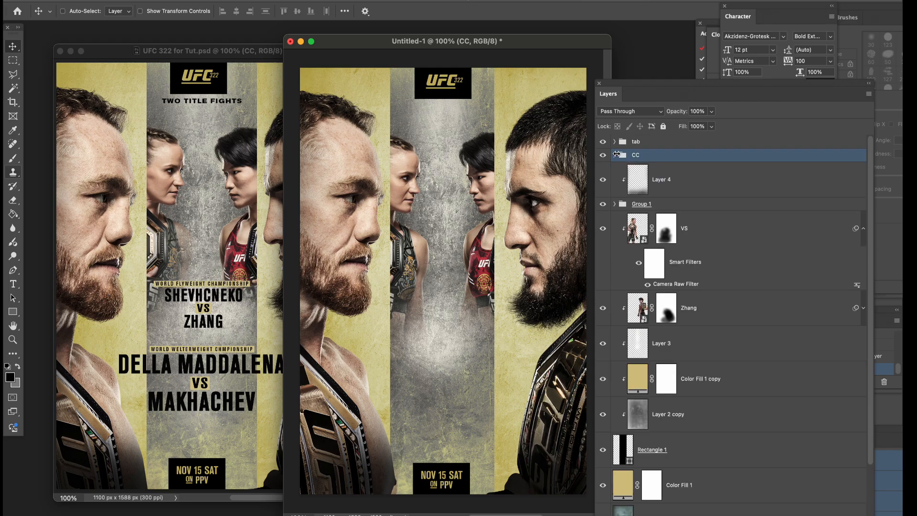
{"action": "left_click_drag", "start_coordinate": [657, 98], "coordinate": [692, 93]}
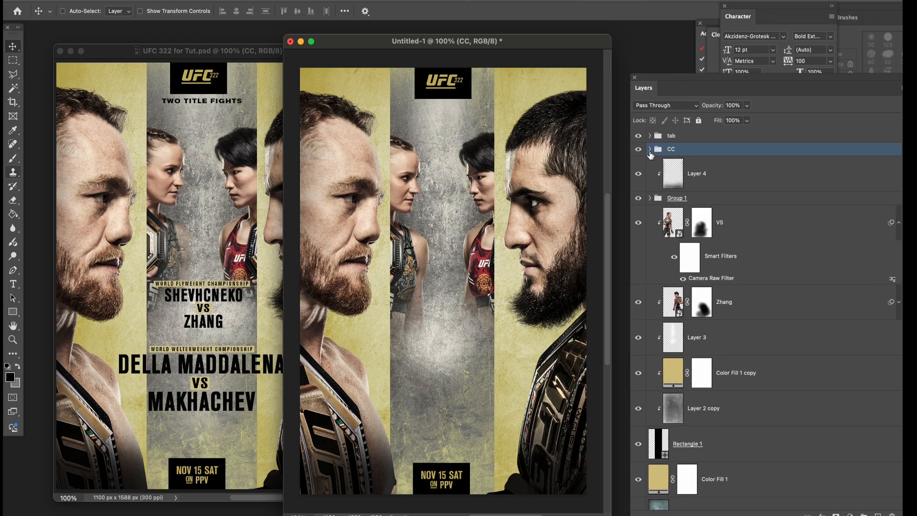
{"action": "left_click", "coordinate": [638, 151]}
{"action": "left_click", "coordinate": [638, 150]}
{"action": "left_click", "coordinate": [637, 150]}
{"action": "left_click", "coordinate": [638, 151]}
Copy the text group from UFC 322 for Tut.psd into Untitled-1 above the CC group, matching the reference poster's text placement
{"action": "left_click", "coordinate": [218, 161]}
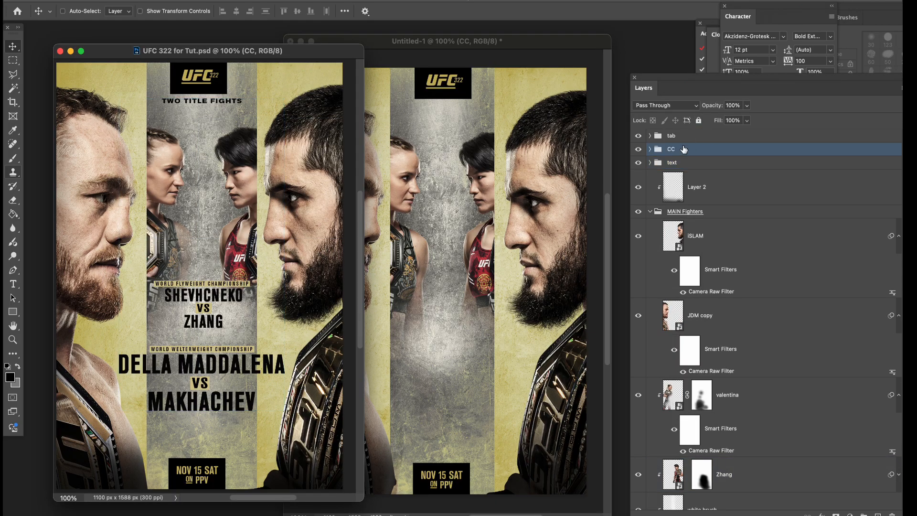
{"action": "left_click", "coordinate": [232, 268], "text": "ctrl"}
{"action": "left_click_drag", "start_coordinate": [231, 267], "coordinate": [494, 323]}
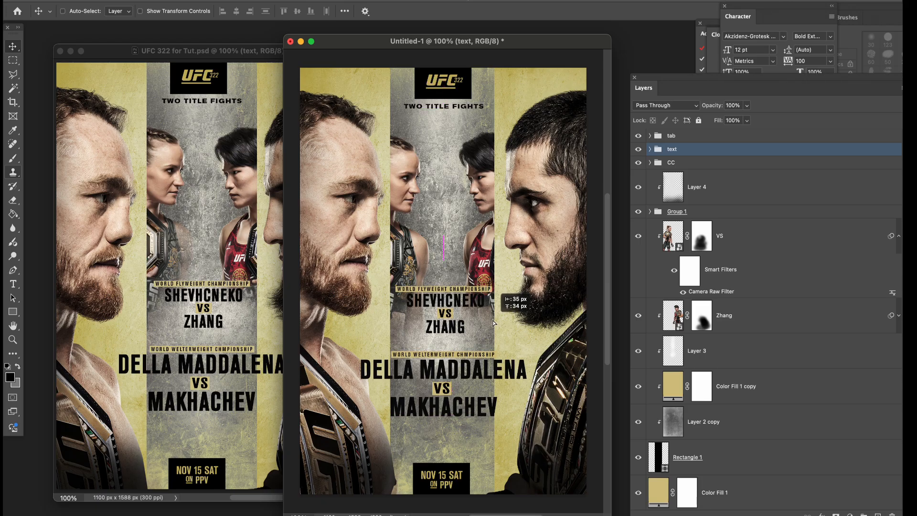
Fade the co-main fighters' lower bodies further by painting black on the VS and Zhang layer masks with a 250 px brush
{"action": "left_click", "coordinate": [701, 236]}
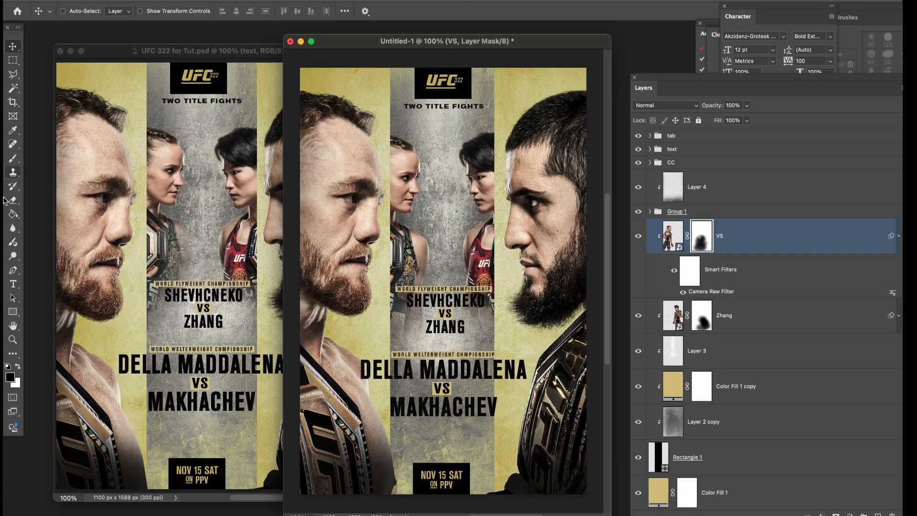
{"action": "left_click", "coordinate": [13, 158]}
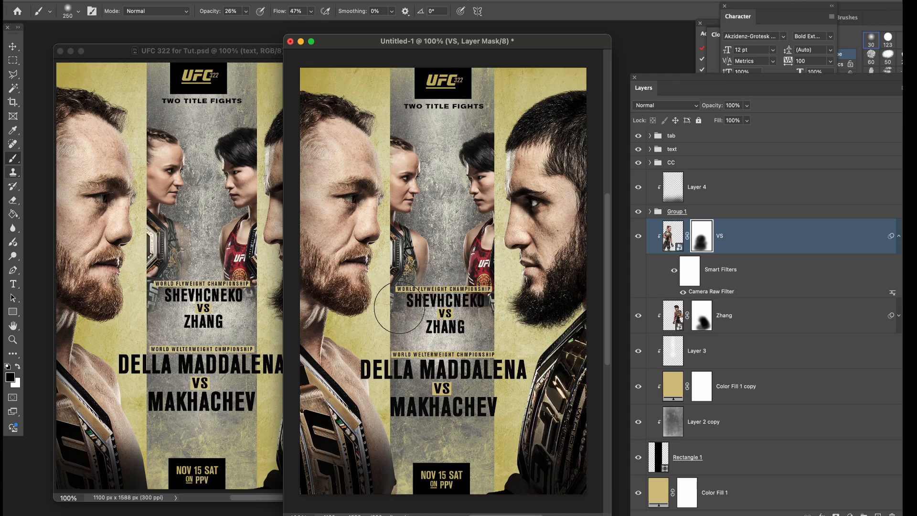
{"action": "left_click", "coordinate": [704, 326]}
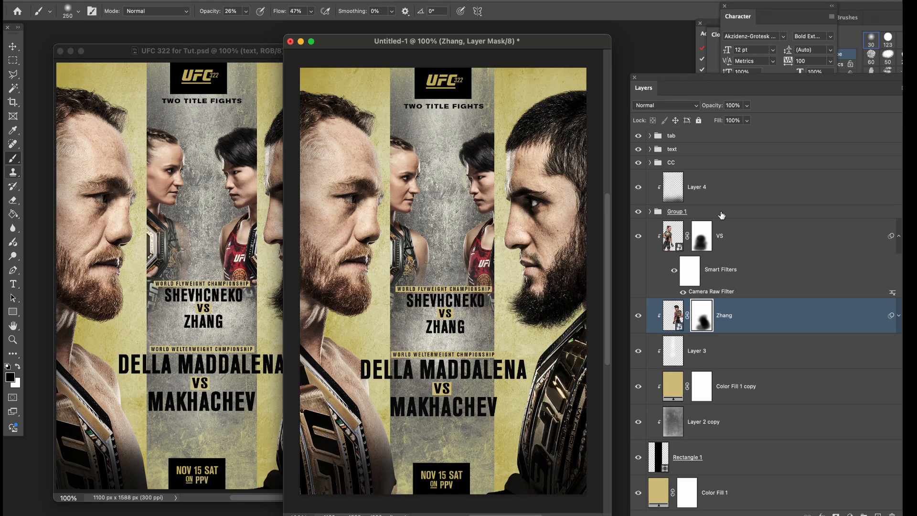
Expand the text group and hide the world flyweight championship text and Rectangle 8, keeping the main event's vs and Rectangle 10 visible
{"action": "left_click", "coordinate": [648, 151]}
{"action": "left_click", "coordinate": [649, 149]}
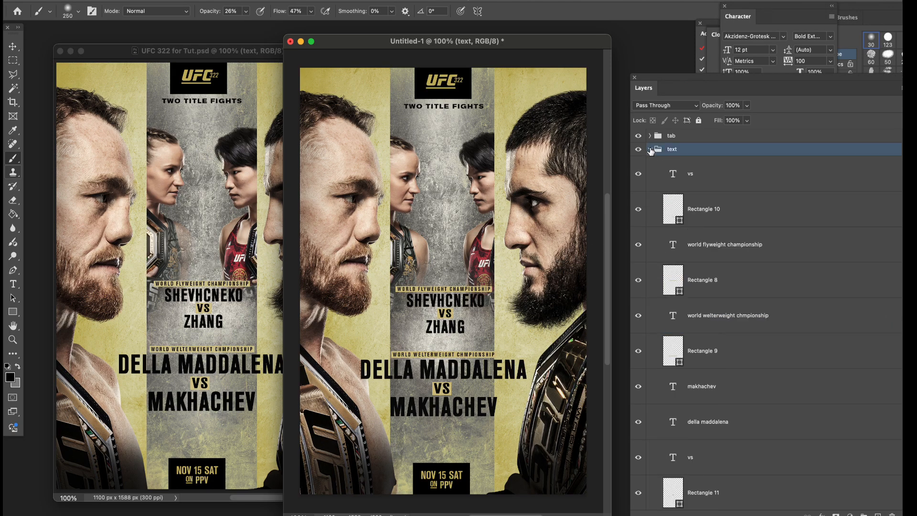
{"action": "left_click", "coordinate": [638, 245]}
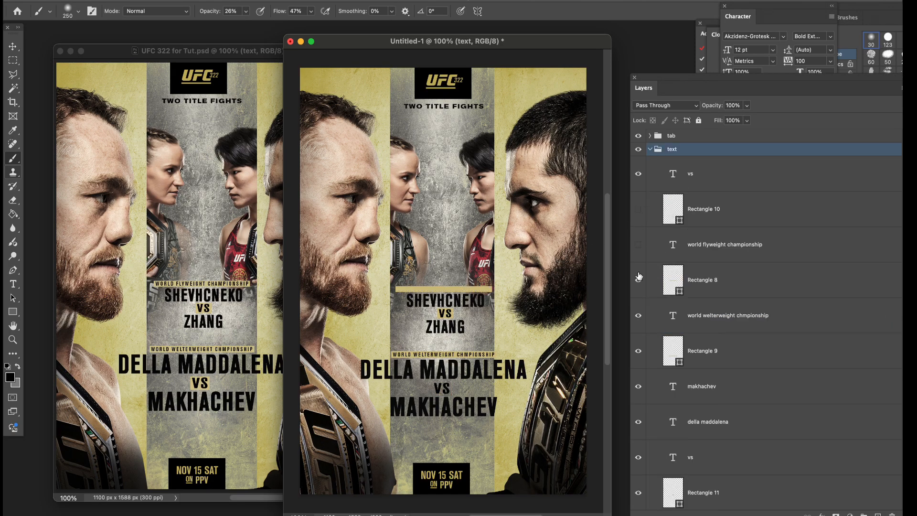
{"action": "left_click", "coordinate": [639, 174]}
{"action": "left_click", "coordinate": [643, 280]}
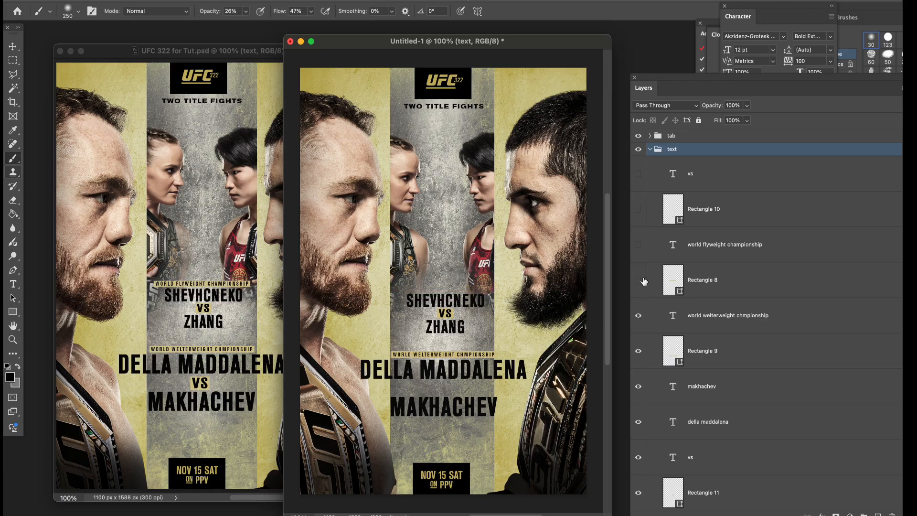
{"action": "left_click", "coordinate": [640, 314]}
{"action": "left_click", "coordinate": [642, 314]}
{"action": "left_click", "coordinate": [639, 174]}
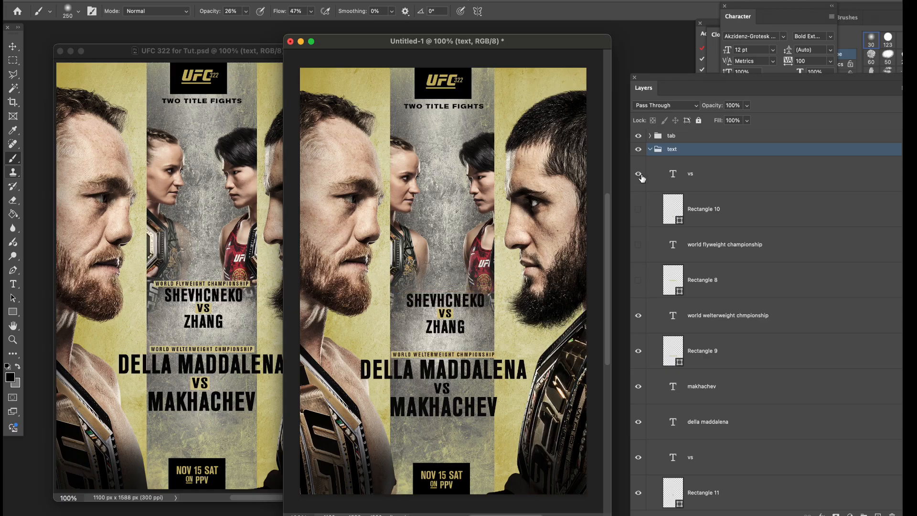
{"action": "left_click", "coordinate": [638, 209]}
Move the main event's vs text and Rectangle 10 directly below Rectangle 9 in the text group
{"action": "left_click", "coordinate": [701, 212]}
{"action": "left_click", "coordinate": [689, 184], "text": "shift"}
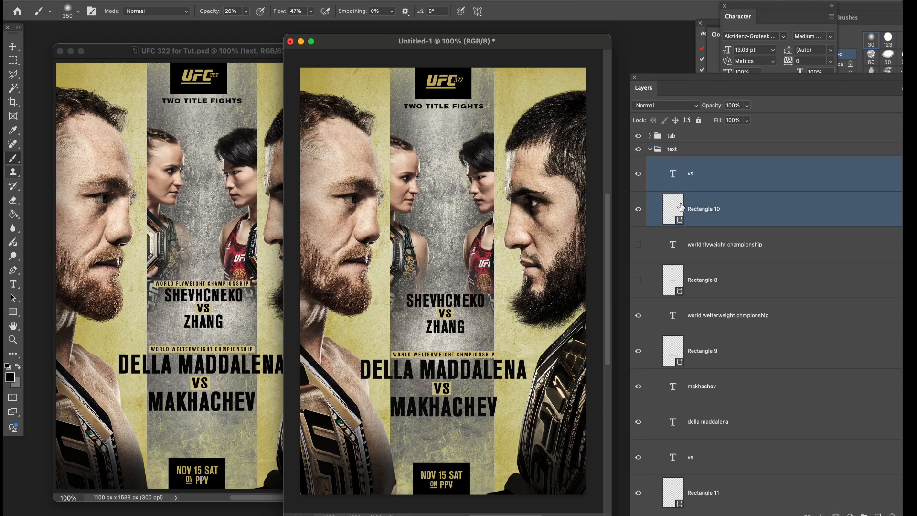
{"action": "left_click_drag", "start_coordinate": [676, 206], "coordinate": [665, 358]}
{"action": "left_click", "coordinate": [639, 280]}
{"action": "left_click", "coordinate": [639, 280]}
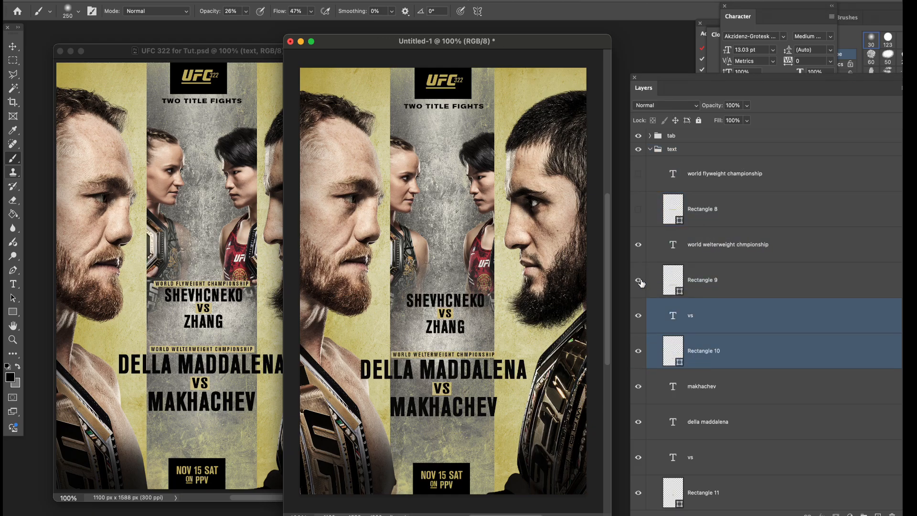
Hide the co-main event's vs, Rectangle 11, zhang and shevhcneko layers in the text group
{"action": "left_click", "coordinate": [705, 392]}
{"action": "scroll", "coordinate": [699, 396], "scroll_direction": "down", "scroll_amount": 2}
{"action": "left_click_drag", "start_coordinate": [639, 432], "coordinate": [639, 507]}
{"action": "scroll", "coordinate": [639, 459], "scroll_direction": "down", "scroll_amount": 2}
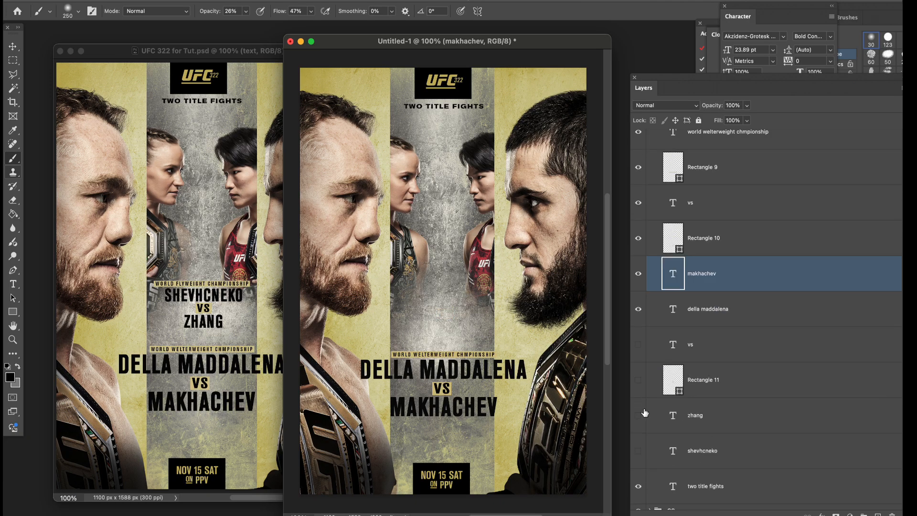
Retype the heading below the UFC logo as "two title fights" and check its character settings
{"action": "left_click", "coordinate": [705, 486]}
{"action": "key", "text": "t"}
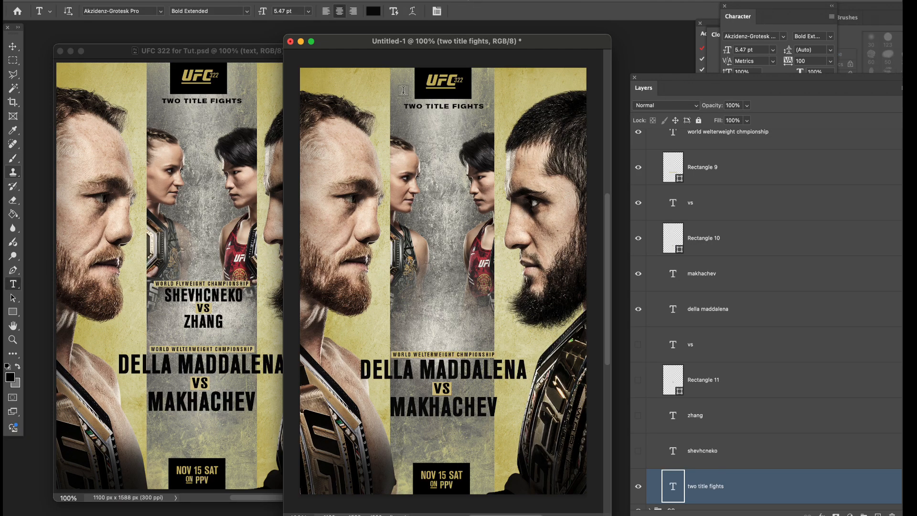
{"action": "left_click_drag", "start_coordinate": [405, 105], "coordinate": [494, 113]}
{"action": "type", "text": "two title fights"}
{"action": "left_click", "coordinate": [12, 46]}
{"action": "left_click", "coordinate": [799, 24]}
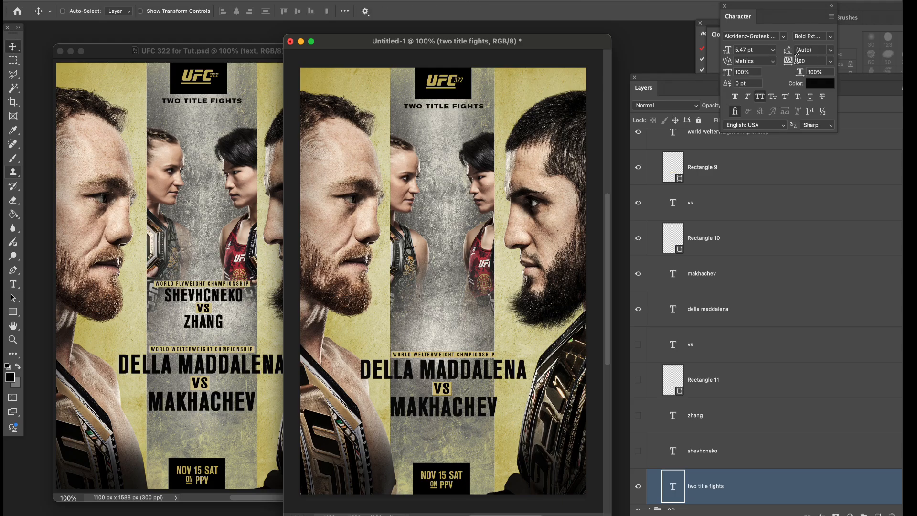
{"action": "left_click", "coordinate": [698, 95]}
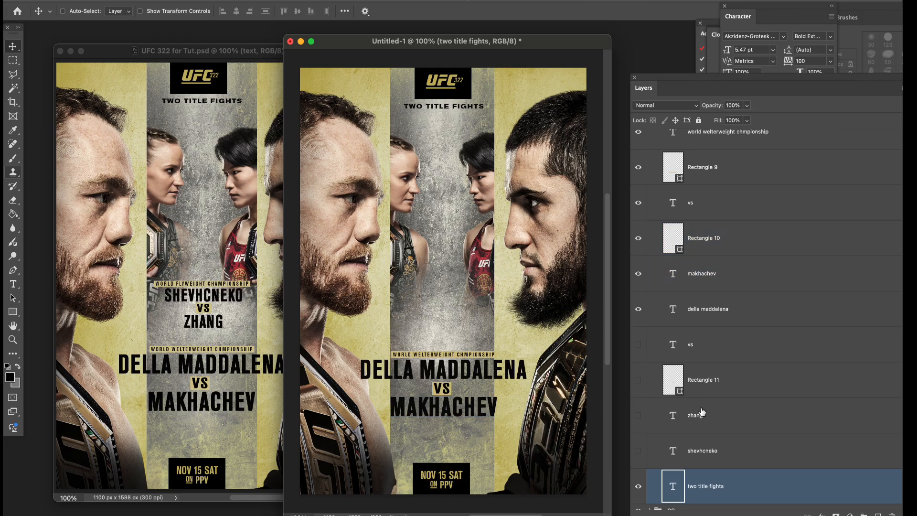
Hide the makhachev, vs, Rectangle 10, Rectangle 9 and world welterweight championship layers, leaving the della maddalena text visible
{"action": "left_click", "coordinate": [652, 308]}
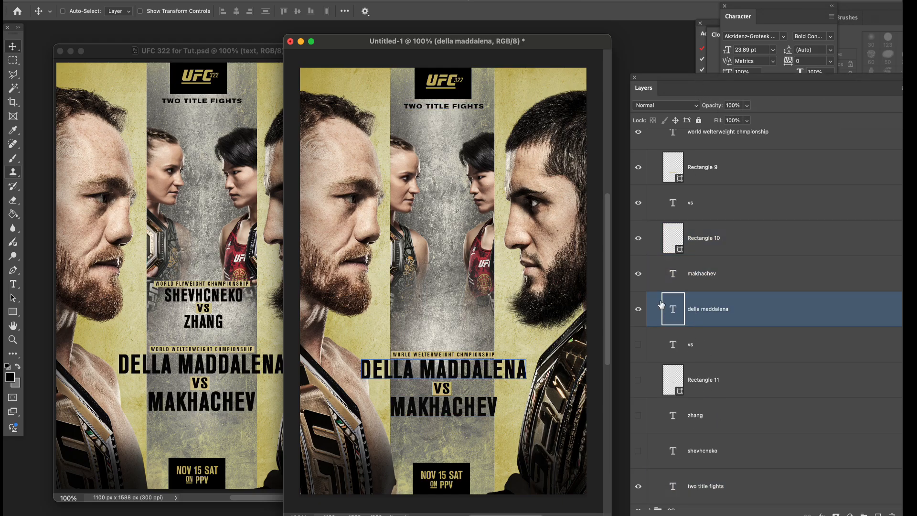
{"action": "left_click", "coordinate": [638, 273]}
{"action": "left_click", "coordinate": [637, 237]}
{"action": "left_click", "coordinate": [638, 203]}
{"action": "left_click", "coordinate": [639, 168]}
{"action": "left_click", "coordinate": [638, 131]}
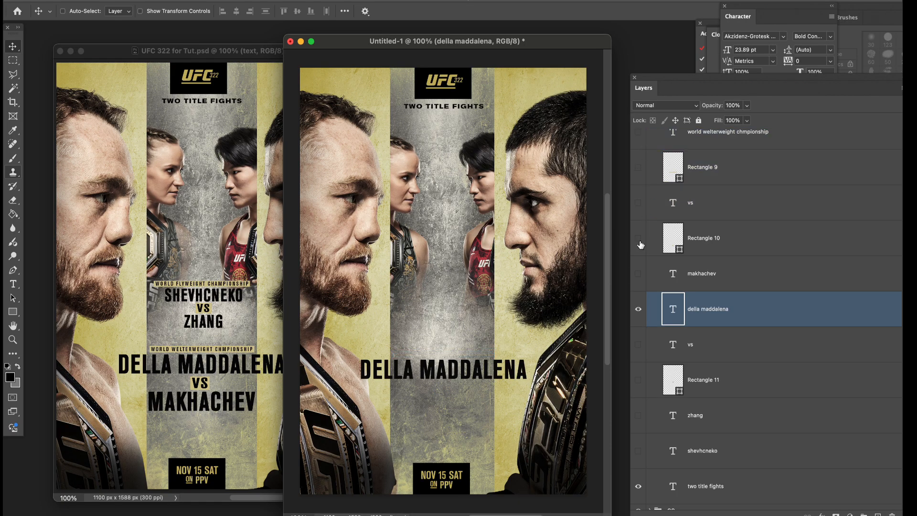
Retype the main event name as "DELLA MADDALENA" and make the makhachev text layer visible below it
{"action": "left_click", "coordinate": [13, 283]}
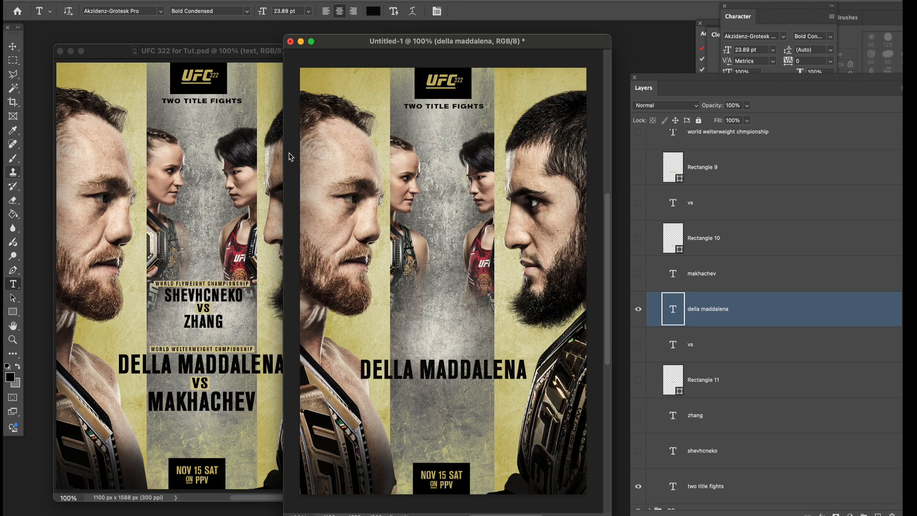
{"action": "left_click_drag", "start_coordinate": [361, 380], "coordinate": [518, 381]}
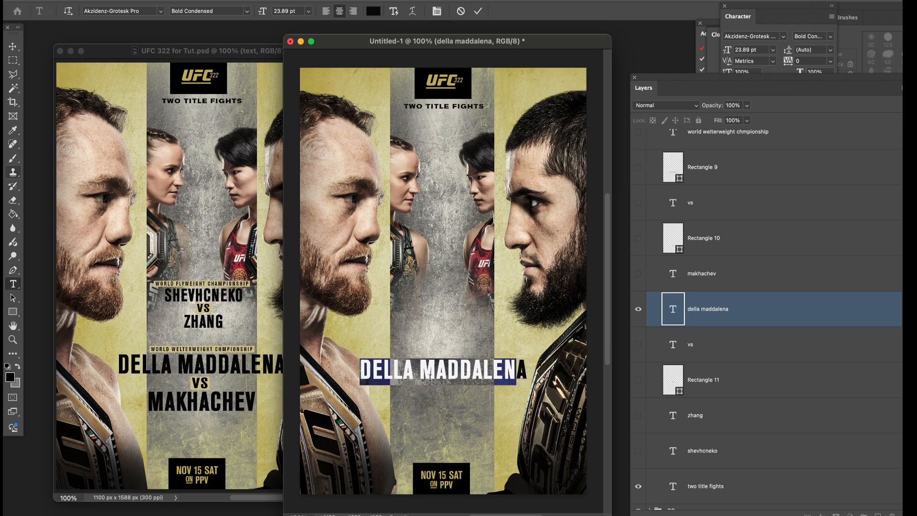
{"action": "left_click_drag", "start_coordinate": [365, 369], "coordinate": [529, 375]}
{"action": "type", "text": "DELLA MADDALENA"}
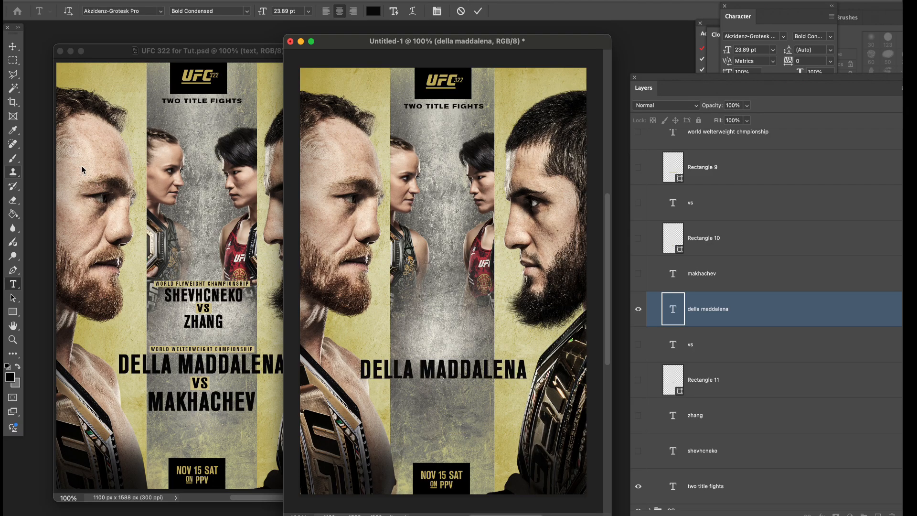
{"action": "left_click", "coordinate": [16, 59]}
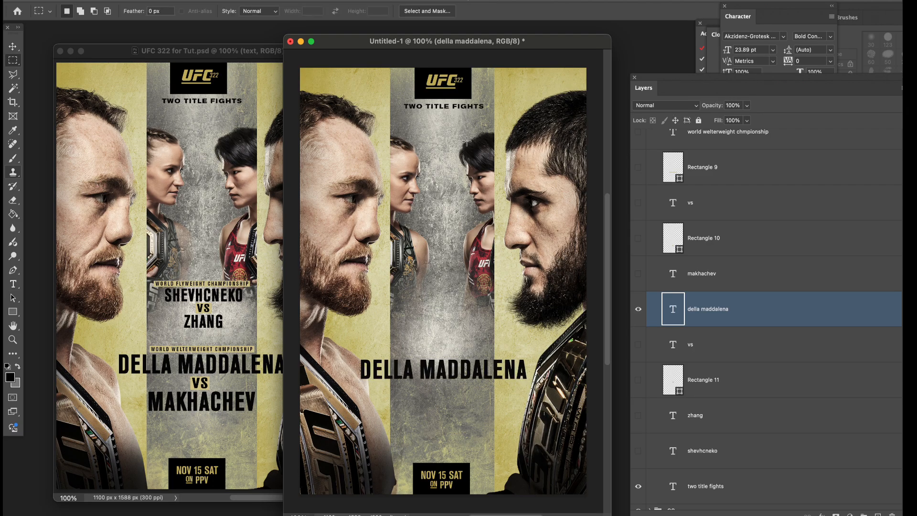
{"action": "left_click", "coordinate": [643, 275]}
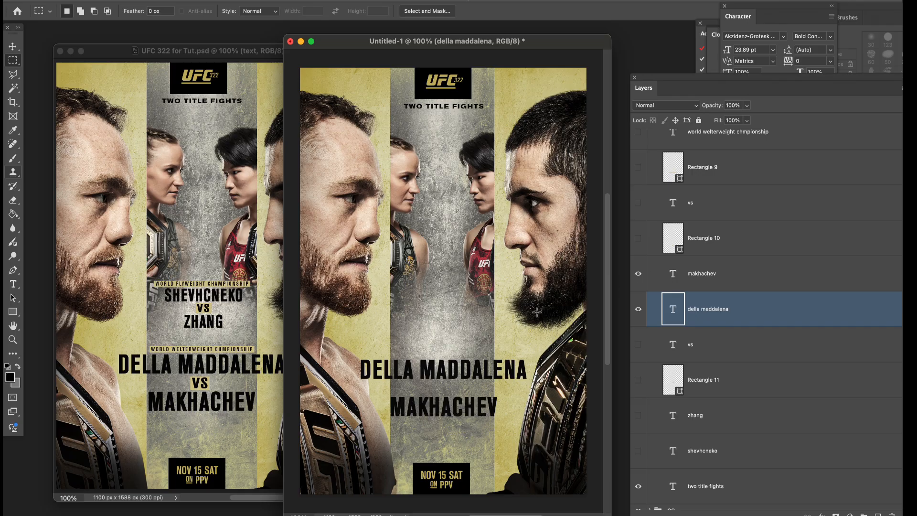
Retype the second main event name as "MAKHACHEV" below DELLA MADDALENA
{"action": "left_click", "coordinate": [14, 284]}
{"action": "left_click_drag", "start_coordinate": [400, 405], "coordinate": [509, 406]}
{"action": "type", "text": "makha"}
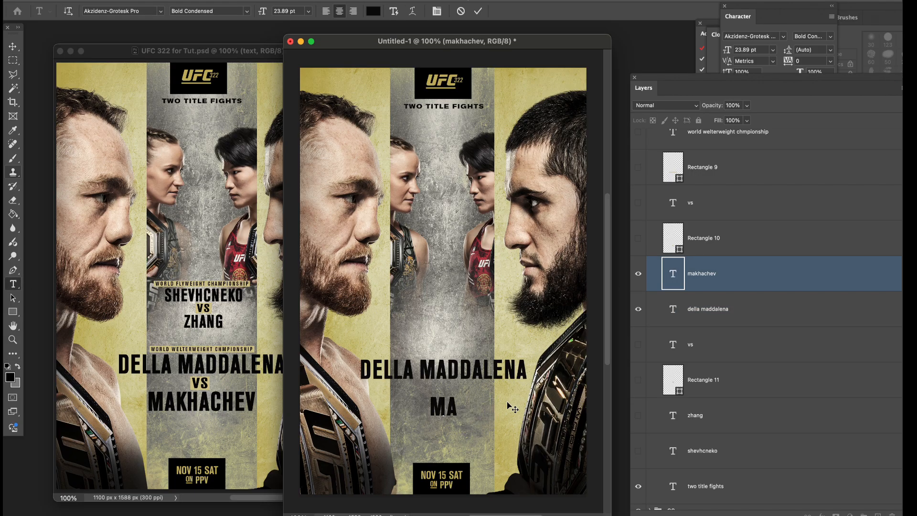
{"action": "type", "text": "chev"}
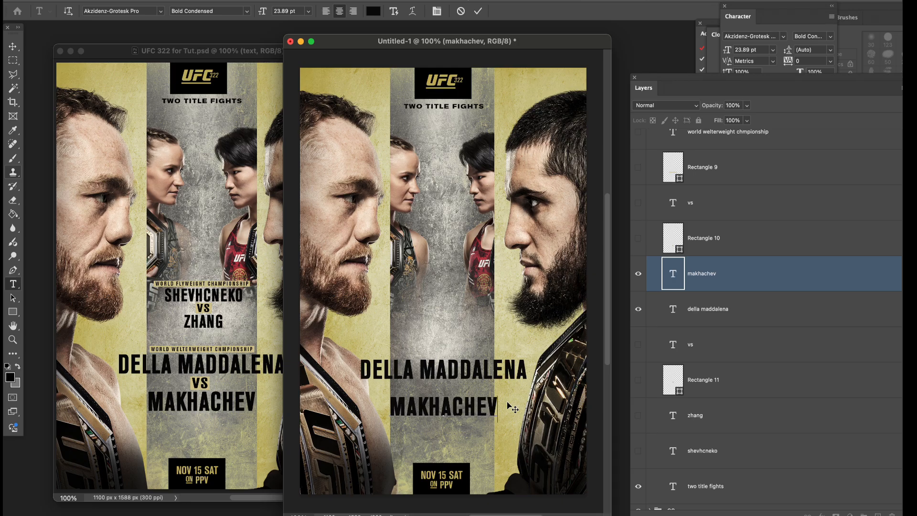
{"action": "left_click", "coordinate": [11, 49]}
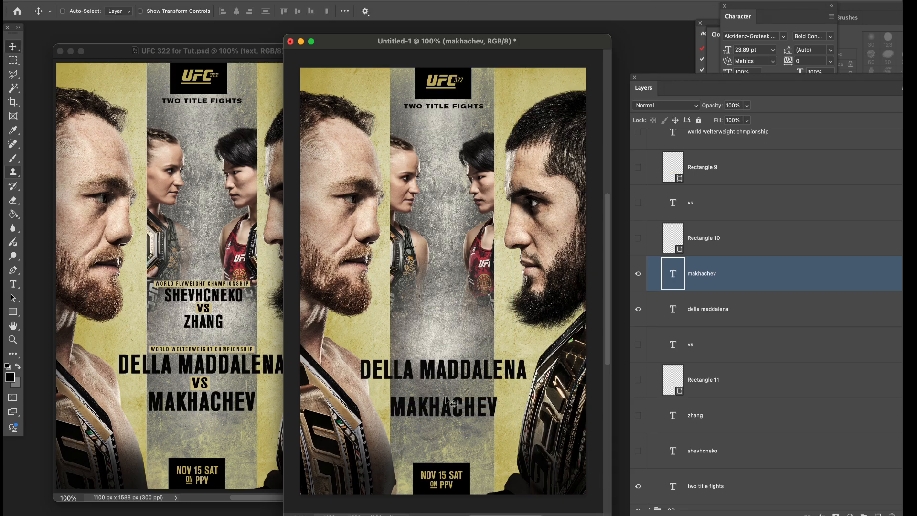
Narrow the MAKHACHEV text slightly with Free Transform so it fits inside the grey column, and centre it
{"action": "key", "text": "super+t"}
{"action": "left_click_drag", "start_coordinate": [498, 409], "coordinate": [494, 409]}
{"action": "left_click_drag", "start_coordinate": [391, 406], "coordinate": [395, 406]}
{"action": "left_click_drag", "start_coordinate": [498, 412], "coordinate": [493, 412]}
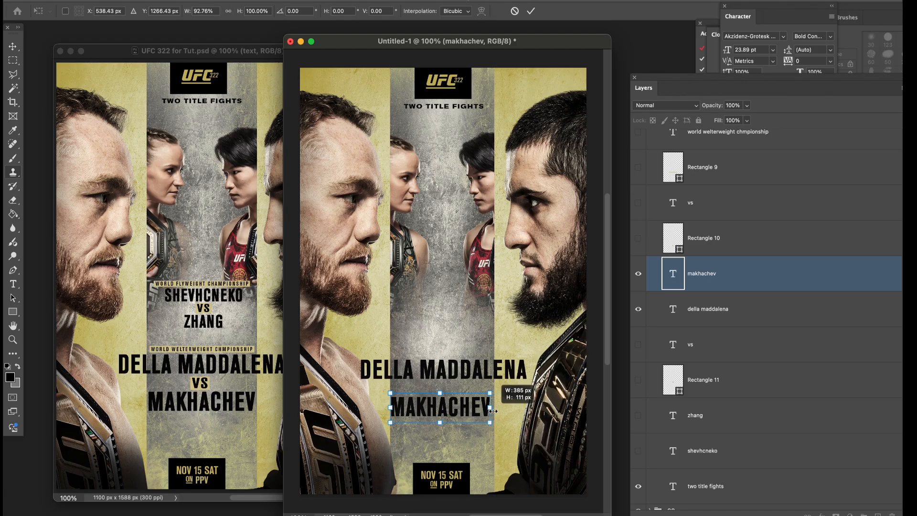
{"action": "left_click", "coordinate": [13, 46]}
{"action": "left_click_drag", "start_coordinate": [480, 282], "coordinate": [483, 282]}
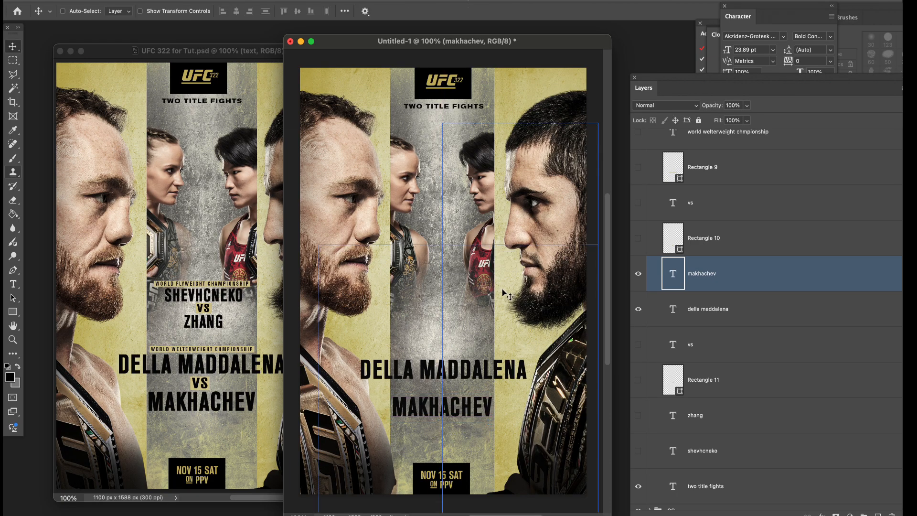
Shift the JDM copy fighter image in Group 1 slightly further toward the poster's outer edge
{"action": "scroll", "coordinate": [762, 404], "scroll_direction": "down", "scroll_amount": 5}
{"action": "left_click", "coordinate": [753, 403]}
{"action": "scroll", "coordinate": [682, 376], "scroll_direction": "up", "scroll_amount": 7}
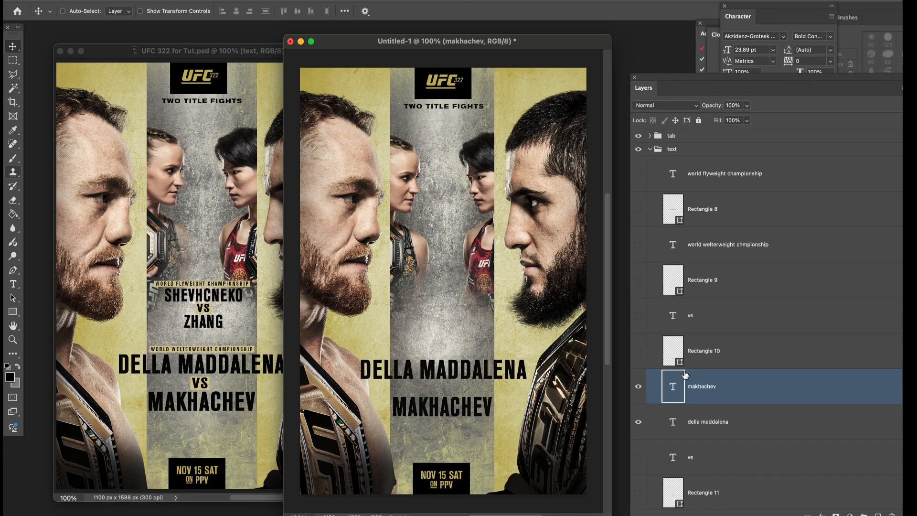
{"action": "scroll", "coordinate": [685, 374], "scroll_direction": "down", "scroll_amount": 4}
{"action": "left_click", "coordinate": [671, 348]}
{"action": "scroll", "coordinate": [668, 286], "scroll_direction": "down", "scroll_amount": 1}
{"action": "left_click", "coordinate": [648, 220]}
{"action": "left_click", "coordinate": [653, 239]}
{"action": "left_click", "coordinate": [658, 267]}
{"action": "left_click", "coordinate": [649, 268]}
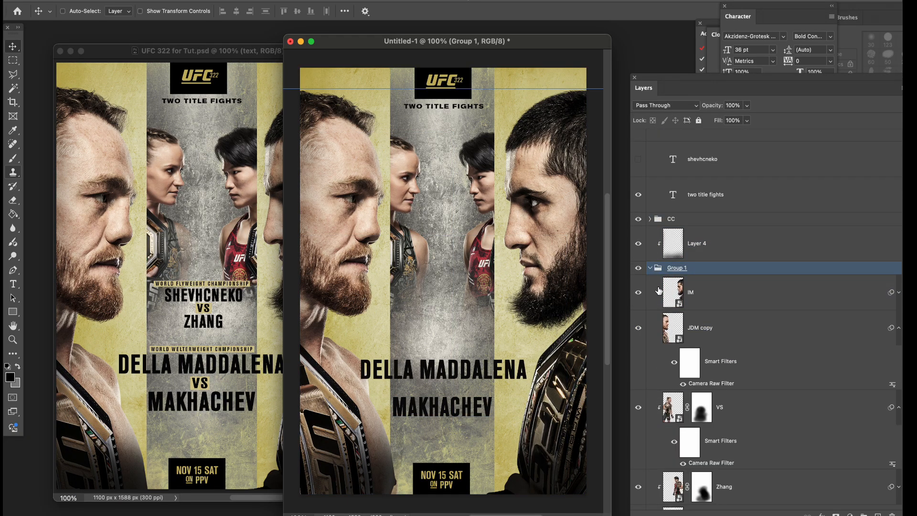
{"action": "left_click", "coordinate": [682, 292]}
{"action": "left_click", "coordinate": [678, 327]}
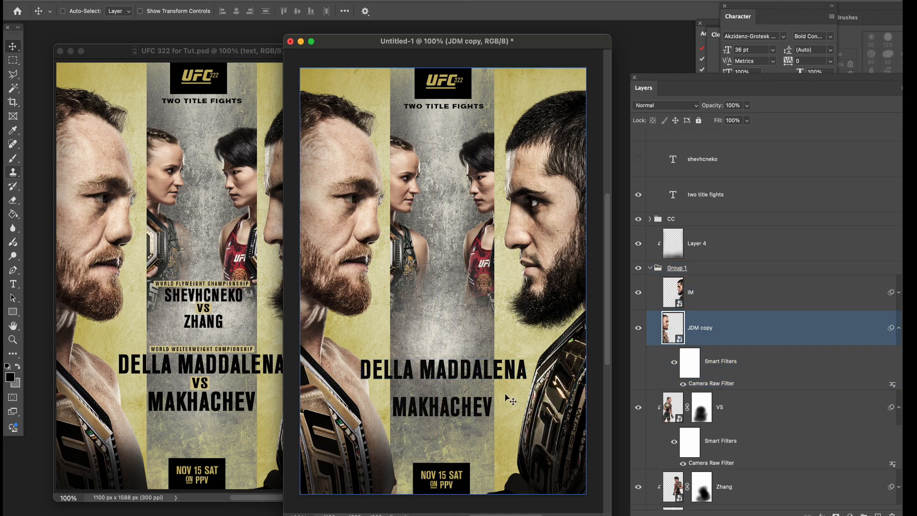
{"action": "left_click_drag", "start_coordinate": [449, 399], "coordinate": [430, 397]}
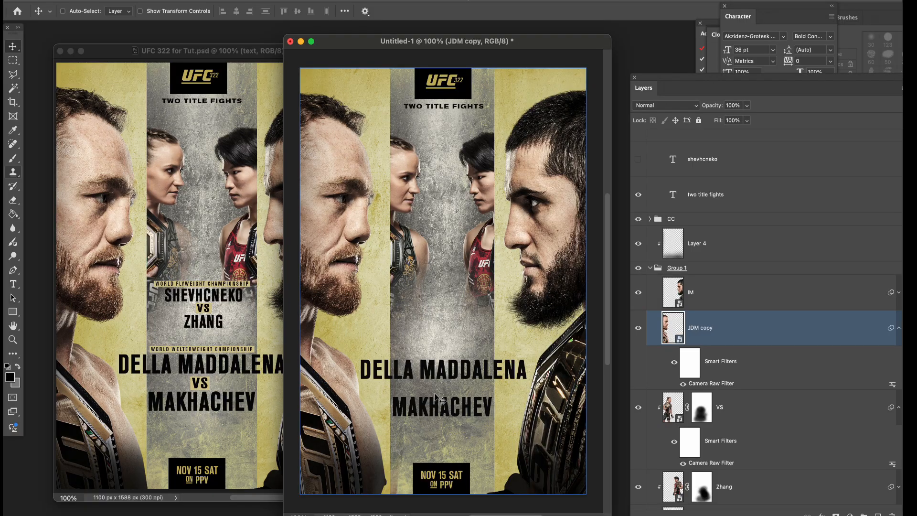
Make the main event's vs text layer visible between the two names and check its type settings
{"action": "scroll", "coordinate": [748, 373], "scroll_direction": "up", "scroll_amount": 5}
{"action": "left_click", "coordinate": [759, 366]}
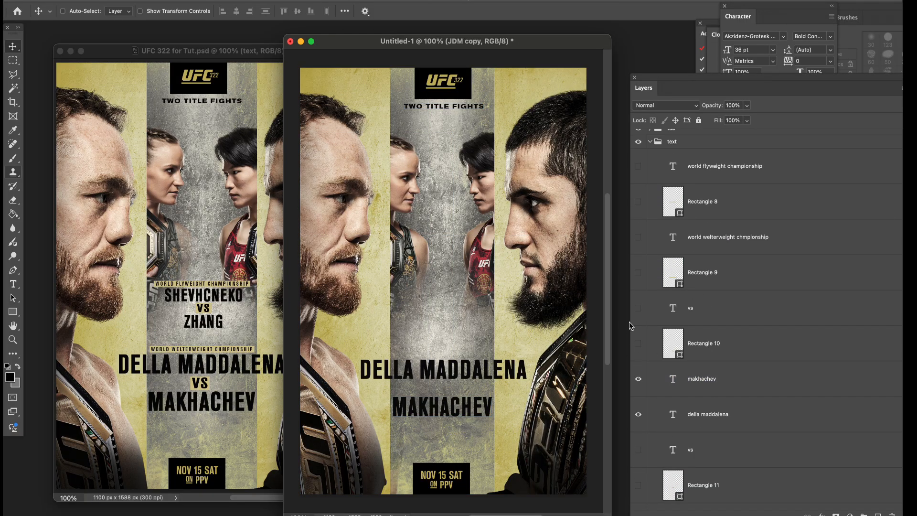
{"action": "left_click", "coordinate": [638, 308]}
{"action": "left_click", "coordinate": [690, 308]}
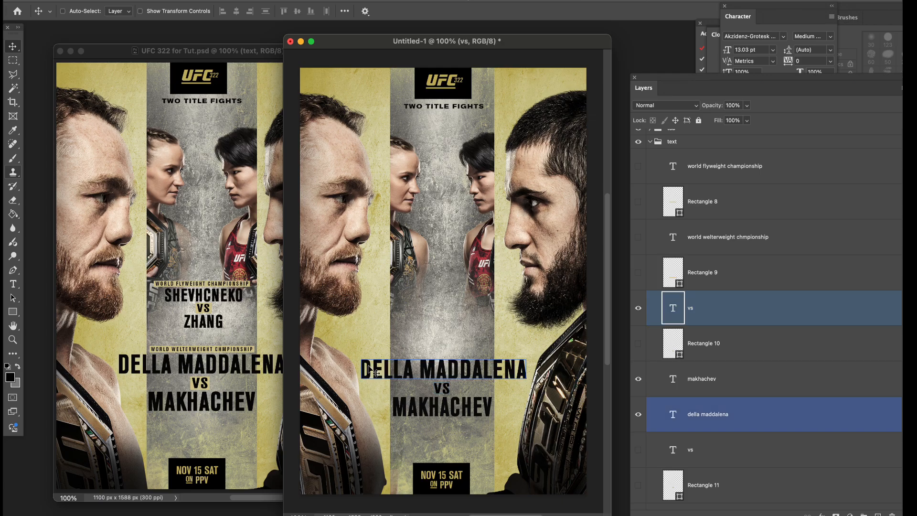
{"action": "key", "text": "t"}
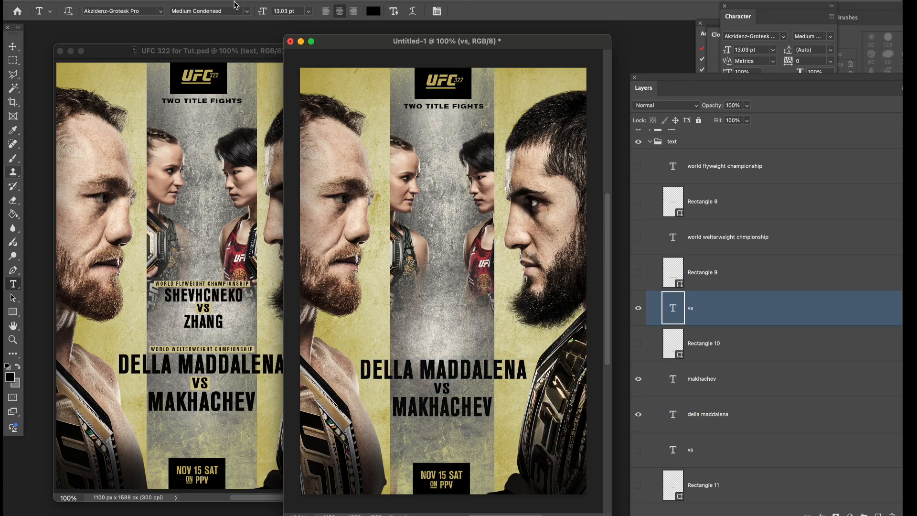
Hide Rectangle 10, draw a gold rectangle of about 90 by 55 px behind the main event's vs, and check its fill colour
{"action": "left_click", "coordinate": [674, 346]}
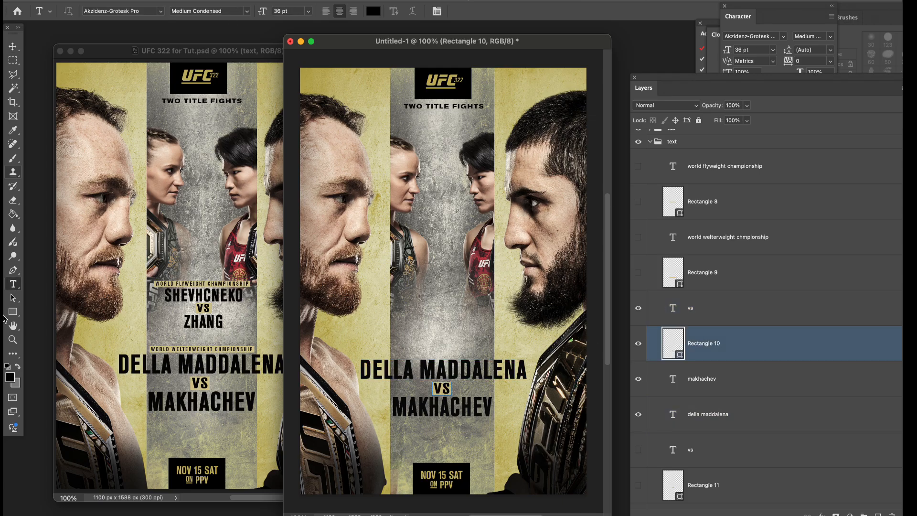
{"action": "left_click", "coordinate": [13, 313]}
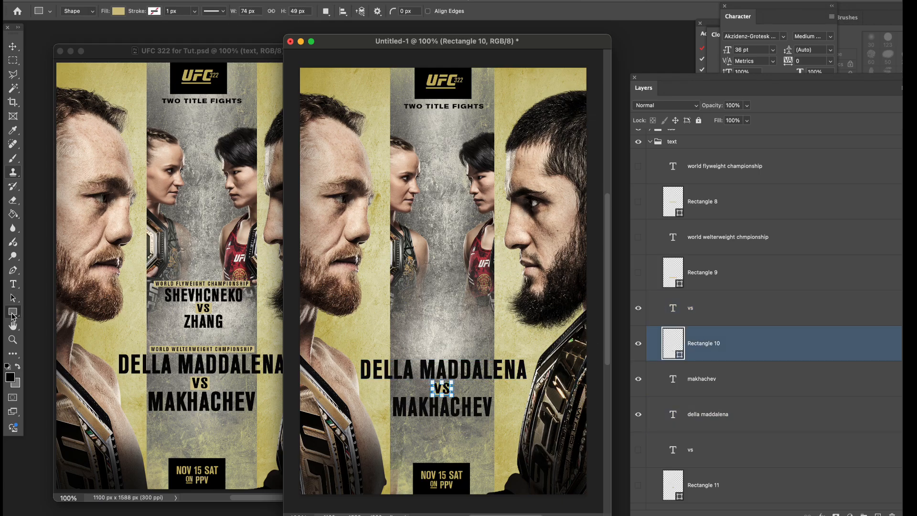
{"action": "left_click", "coordinate": [639, 345]}
{"action": "left_click_drag", "start_coordinate": [431, 381], "coordinate": [454, 394]}
{"action": "double_click", "coordinate": [680, 355]}
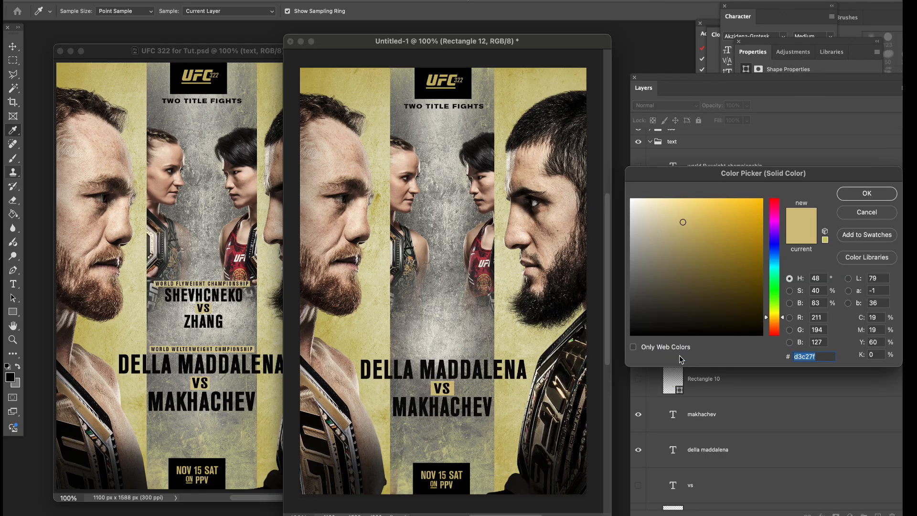
{"action": "left_click", "coordinate": [860, 214]}
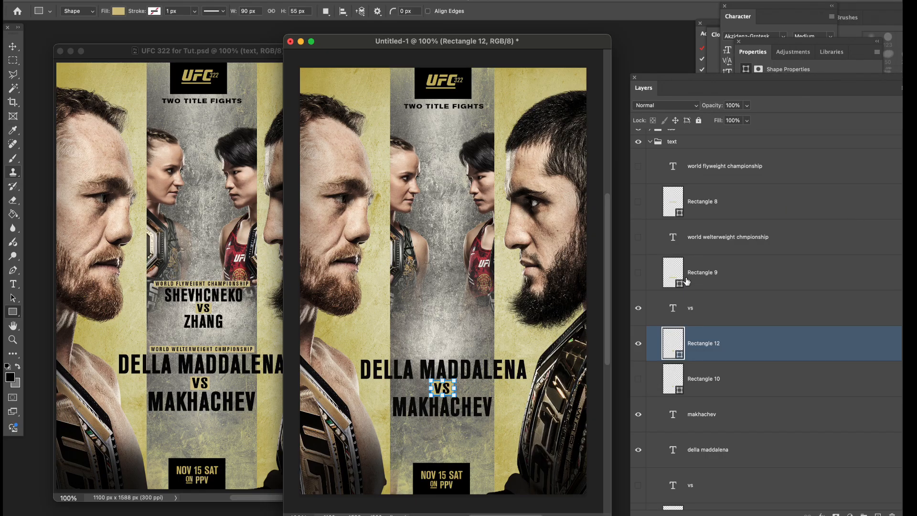
Make the shevhcneko text layer visible, correct the text to "SHEVCHENKO" and centre it in the grey column
{"action": "left_click", "coordinate": [710, 279]}
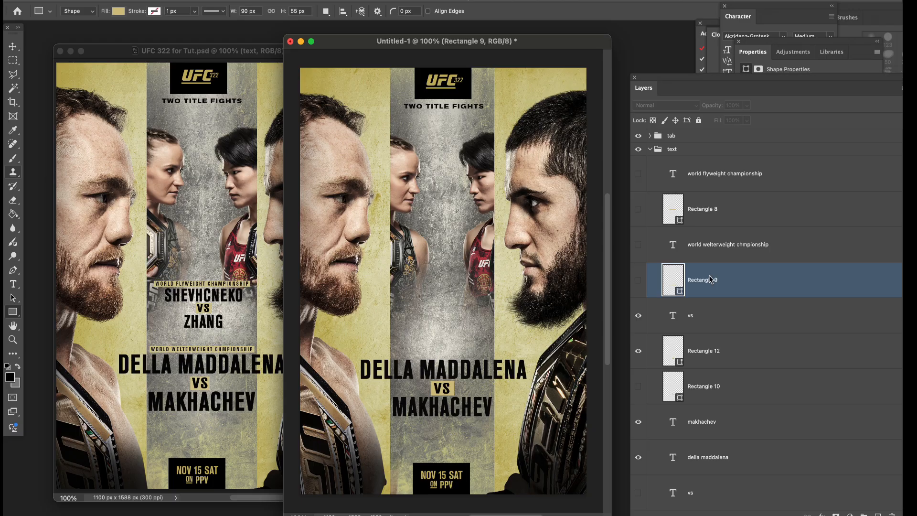
{"action": "scroll", "coordinate": [707, 282], "scroll_direction": "down", "scroll_amount": 5}
{"action": "left_click", "coordinate": [637, 375]}
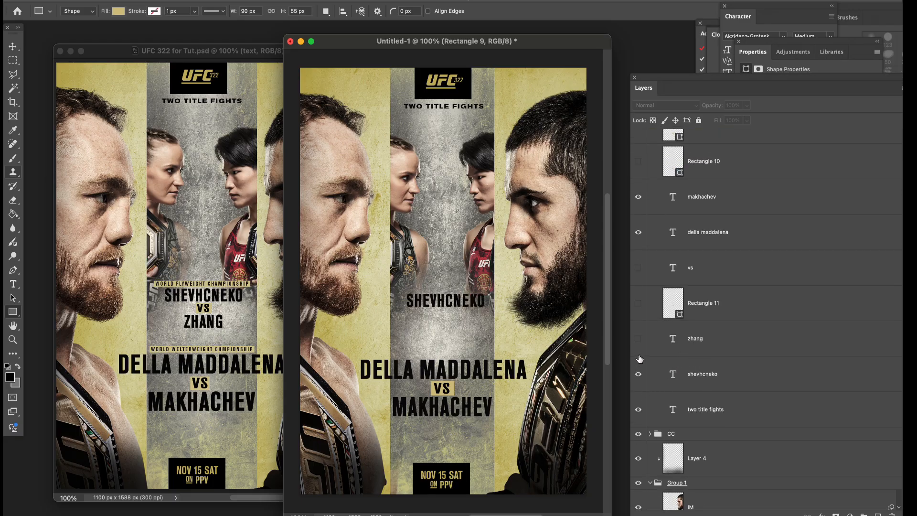
{"action": "left_click", "coordinate": [13, 284]}
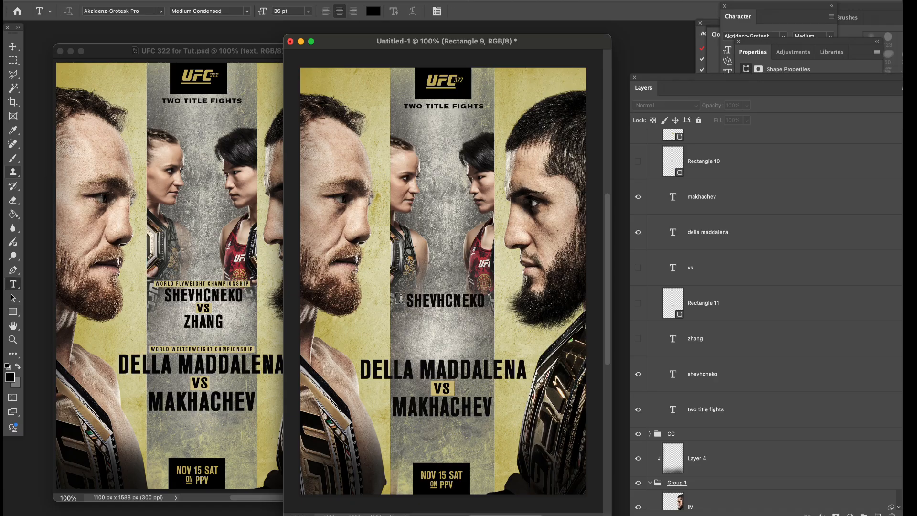
{"action": "left_click_drag", "start_coordinate": [442, 304], "coordinate": [505, 312]}
{"action": "key", "text": "BackSpace"}
{"action": "key", "text": "BackSpace"}
{"action": "type", "text": "chenko"}
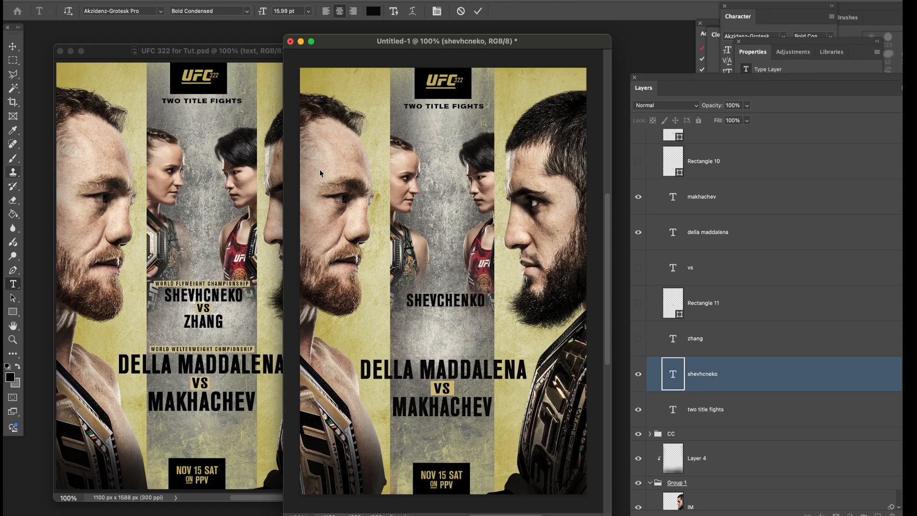
{"action": "left_click", "coordinate": [13, 46]}
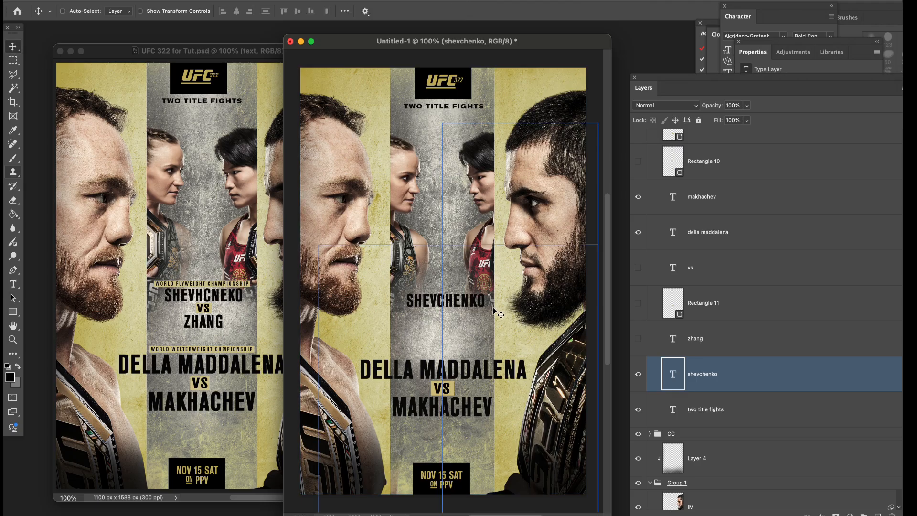
{"action": "left_click_drag", "start_coordinate": [491, 309], "coordinate": [490, 309]}
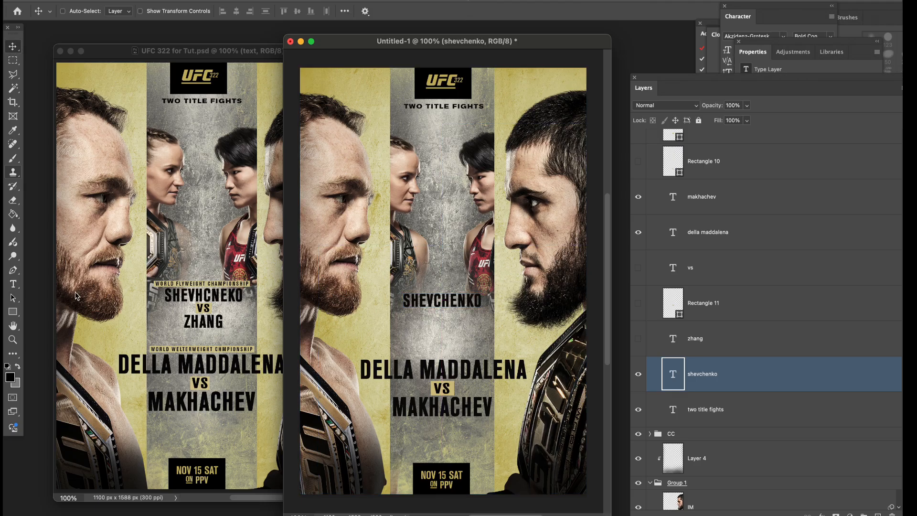
Make the zhang layer visible, retype it as "ZHANG", centre it below SHEVCHENKO and check its character settings
{"action": "left_click", "coordinate": [14, 285]}
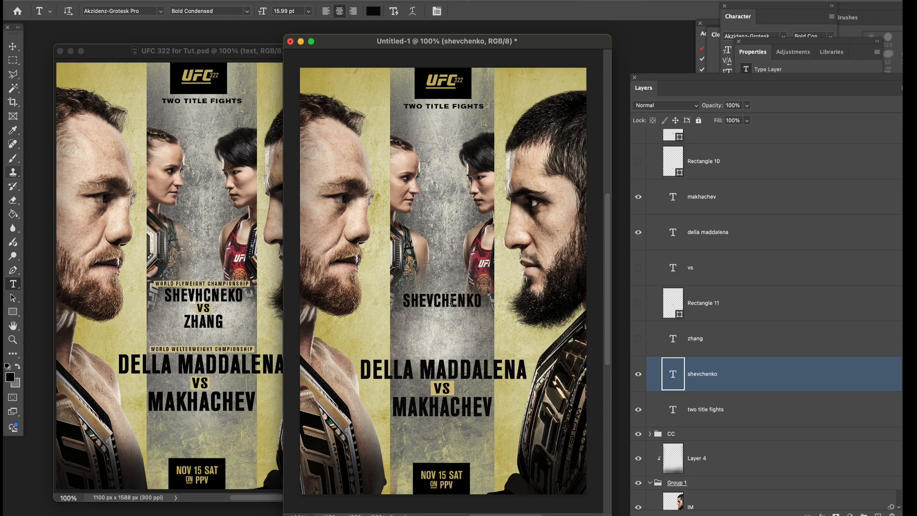
{"action": "left_click", "coordinate": [638, 338]}
{"action": "left_click", "coordinate": [688, 340]}
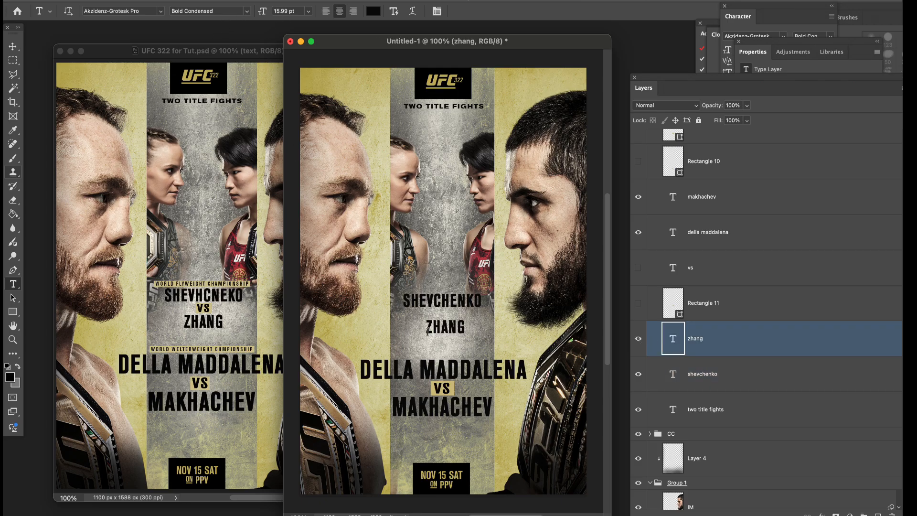
{"action": "type", "text": "zhang"}
{"action": "left_click", "coordinate": [13, 47]}
{"action": "left_click_drag", "start_coordinate": [563, 212], "coordinate": [559, 212]}
{"action": "left_click", "coordinate": [803, 22]}
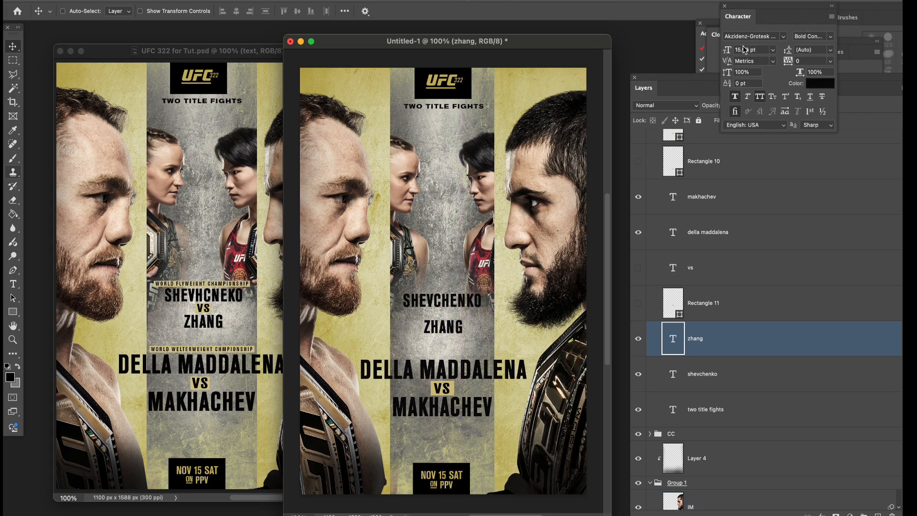
{"action": "left_click", "coordinate": [675, 96]}
Make the co-main event's vs and Rectangle 11 layers visible and keep Rectangle 10 hidden
{"action": "left_click", "coordinate": [638, 268]}
{"action": "left_click", "coordinate": [638, 303]}
{"action": "left_click", "coordinate": [707, 302]}
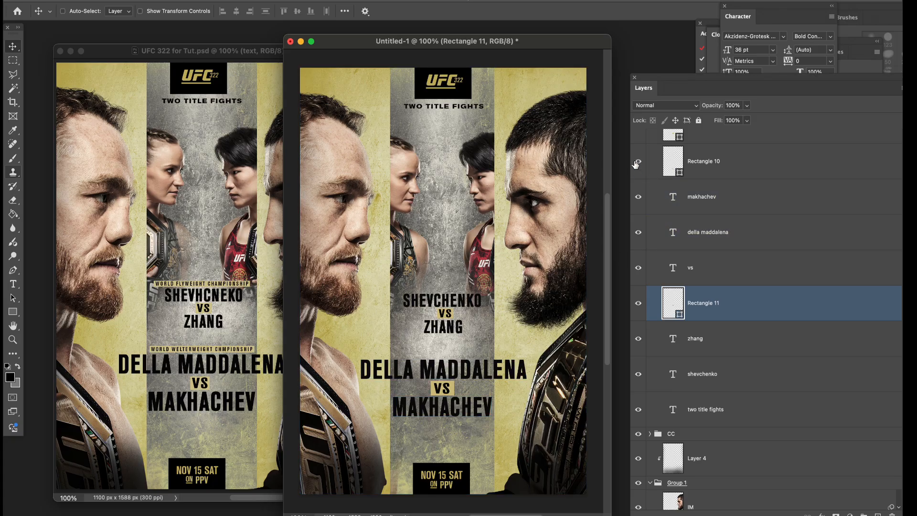
{"action": "left_click", "coordinate": [635, 164], "text": "super"}
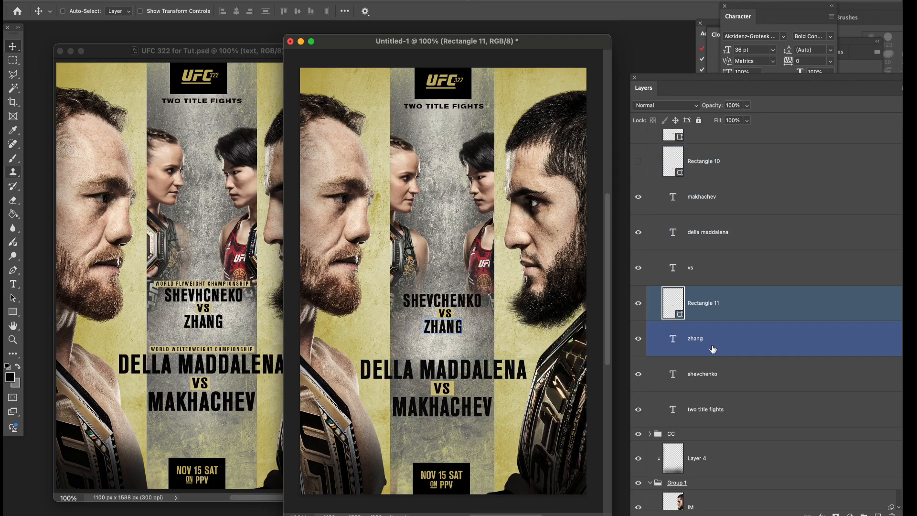
Make the world welterweight chmpionship text layer visible above DELLA MADDALENA and check its character settings
{"action": "scroll", "coordinate": [711, 349], "scroll_direction": "up", "scroll_amount": 5}
{"action": "left_click", "coordinate": [638, 202]}
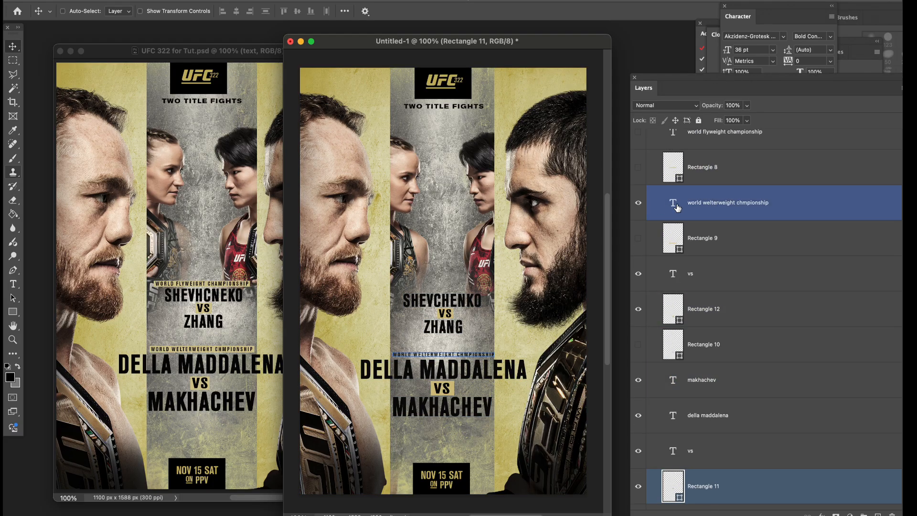
{"action": "left_click", "coordinate": [678, 208]}
{"action": "left_click", "coordinate": [13, 284]}
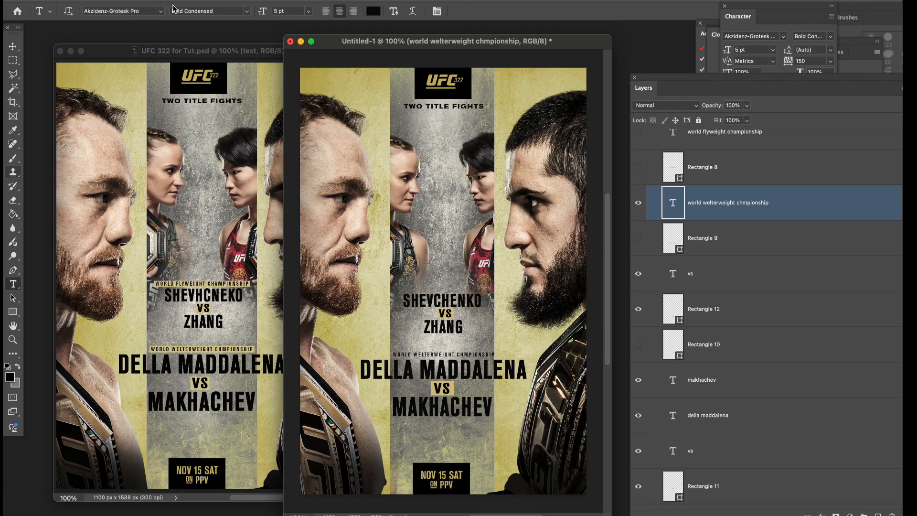
{"action": "left_click", "coordinate": [786, 22]}
Draw a gold rectangle of about 396 by 29 px behind the world welterweight chmpionship text, leaving Rectangle 9 hidden
{"action": "left_click", "coordinate": [638, 241]}
{"action": "left_click", "coordinate": [637, 238]}
{"action": "left_click", "coordinate": [667, 238]}
{"action": "left_click", "coordinate": [13, 311]}
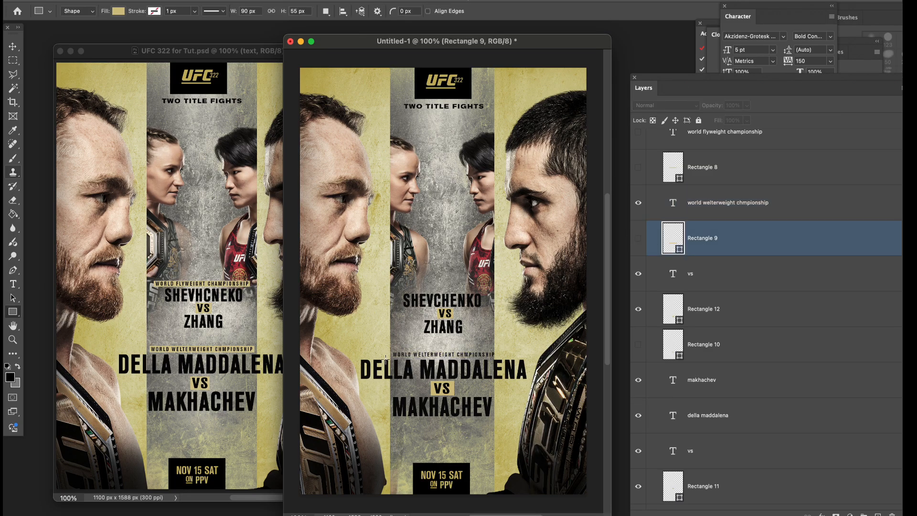
{"action": "left_click_drag", "start_coordinate": [391, 351], "coordinate": [494, 358]}
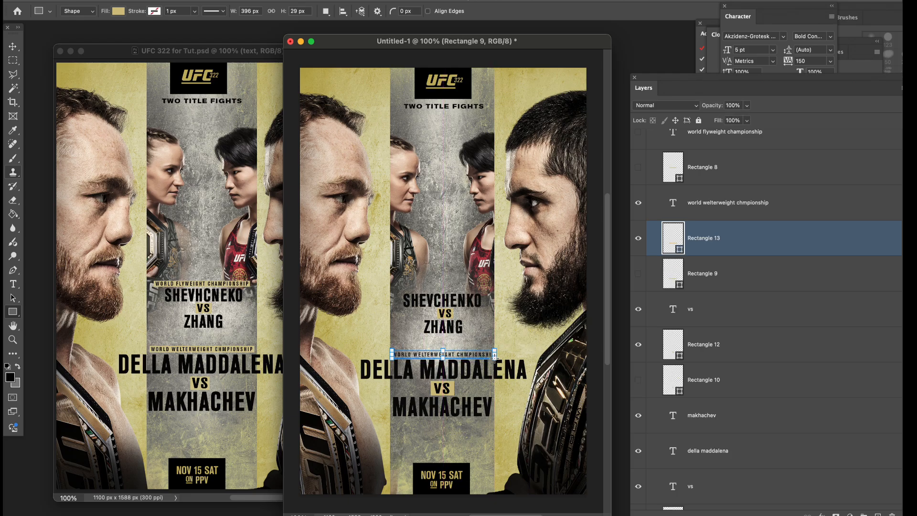
Select the world welterweight chmpionship text with its new rectangle, centre both and scale them slightly to fit the grey column
{"action": "left_click", "coordinate": [13, 47]}
{"action": "left_click_drag", "start_coordinate": [650, 199], "coordinate": [702, 197]}
{"action": "left_click", "coordinate": [711, 206], "text": "shift"}
{"action": "left_click_drag", "start_coordinate": [533, 292], "coordinate": [534, 292]}
{"action": "key", "text": "super+t"}
{"action": "left_click_drag", "start_coordinate": [497, 354], "coordinate": [494, 353]}
{"action": "left_click", "coordinate": [13, 47]}
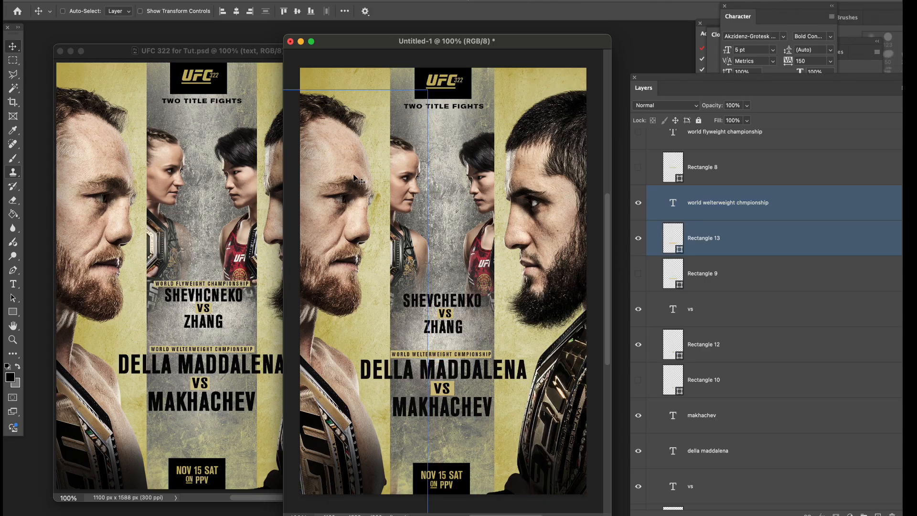
Make the world flyweight championship text layer visible and draw a gold rectangle behind the text, leaving Rectangle 8 hidden
{"action": "scroll", "coordinate": [715, 188], "scroll_direction": "up", "scroll_amount": 2}
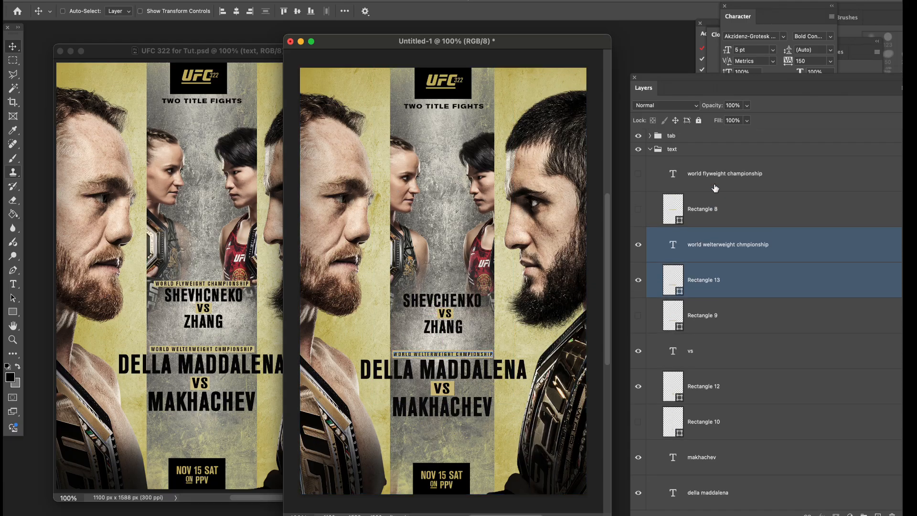
{"action": "left_click", "coordinate": [639, 174]}
{"action": "left_click", "coordinate": [697, 184]}
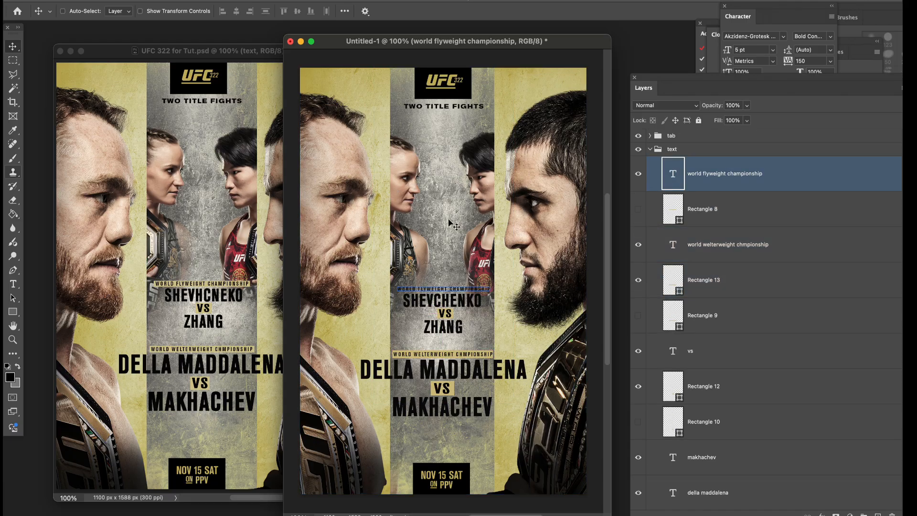
{"action": "left_click", "coordinate": [14, 312]}
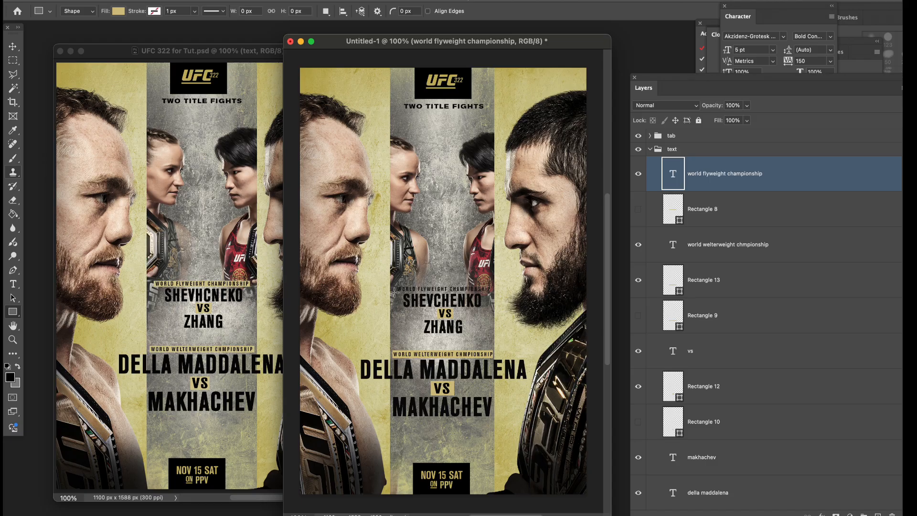
{"action": "left_click", "coordinate": [660, 216]}
{"action": "left_click_drag", "start_coordinate": [396, 285], "coordinate": [493, 292]}
{"action": "left_click", "coordinate": [18, 58]}
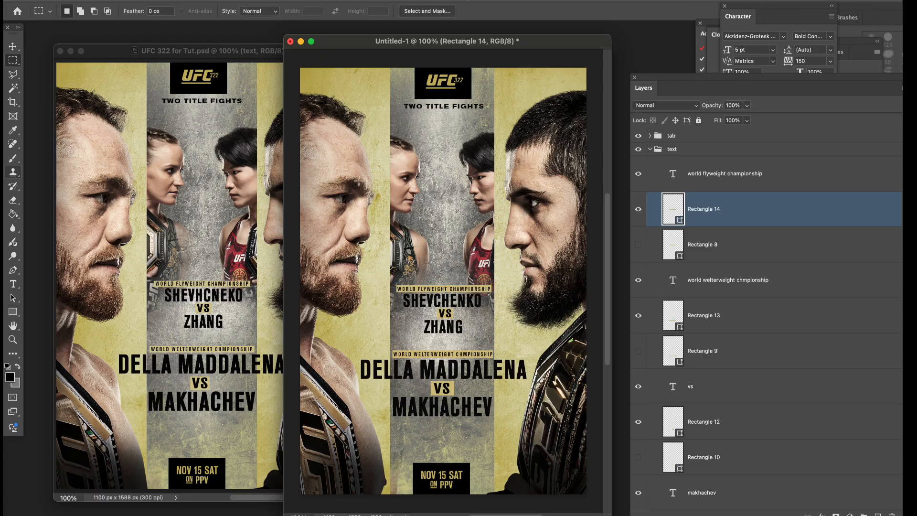
Lighten the grey column behind the SHEVCHENKO text by painting white (ffffff) on the Overlay layer Layer 3 with a 100 px brush
{"action": "scroll", "coordinate": [660, 328], "scroll_direction": "down", "scroll_amount": 15}
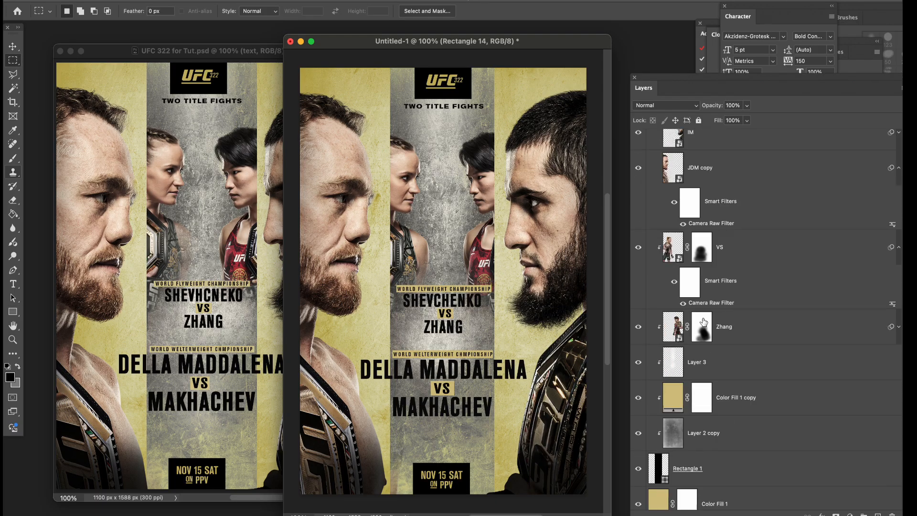
{"action": "left_click", "coordinate": [673, 287]}
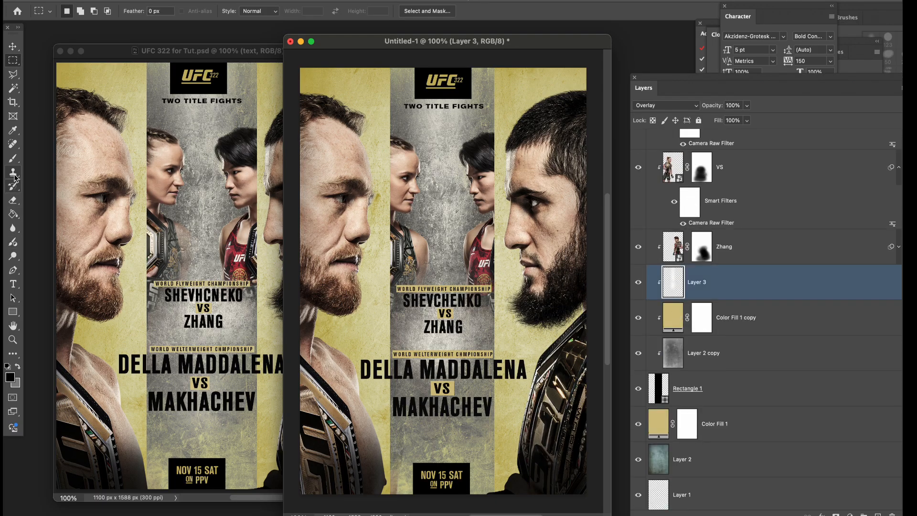
{"action": "left_click", "coordinate": [13, 129]}
{"action": "left_click", "coordinate": [9, 376]}
{"action": "left_click_drag", "start_coordinate": [655, 307], "coordinate": [630, 198]}
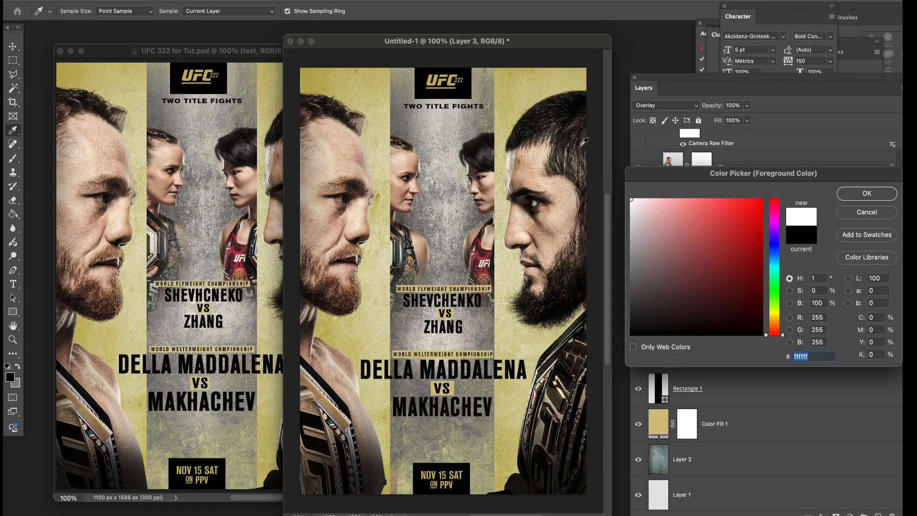
{"action": "left_click", "coordinate": [867, 193]}
{"action": "key", "text": "b"}
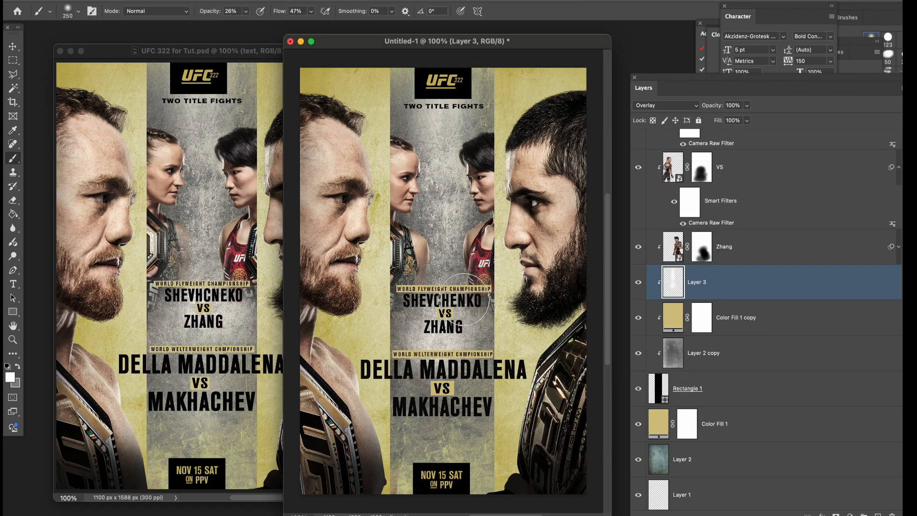
{"action": "key", "text": "bracketleft"}
{"action": "key", "text": "bracketleft"}
{"action": "key", "text": "bracketleft"}
{"action": "key", "text": "bracketleft"}
{"action": "key", "text": "bracketleft"}
{"action": "left_click_drag", "start_coordinate": [401, 296], "coordinate": [476, 299]}
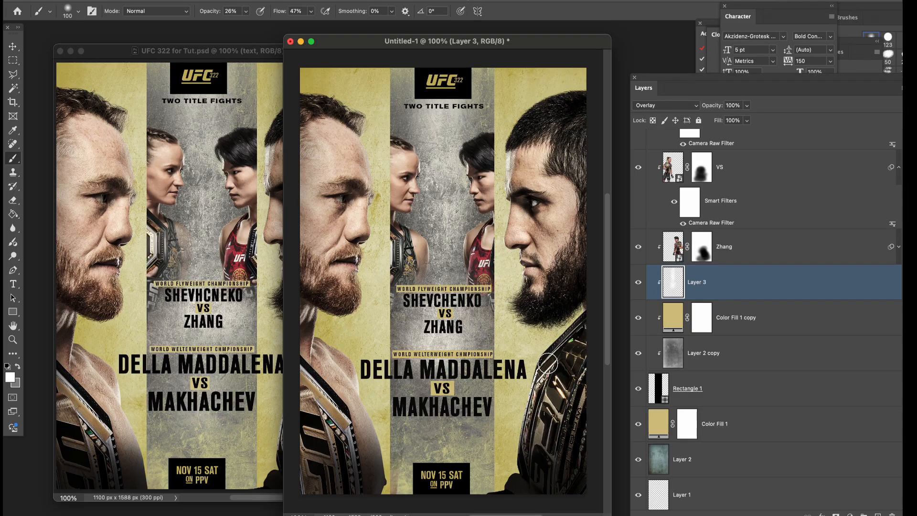
Arrange the UFC 322 for Tut.psd reference and the Untitled-1 poster side by side for comparison, shifting the Layers panel out of the way
{"action": "scroll", "coordinate": [721, 335], "scroll_direction": "up", "scroll_amount": 15}
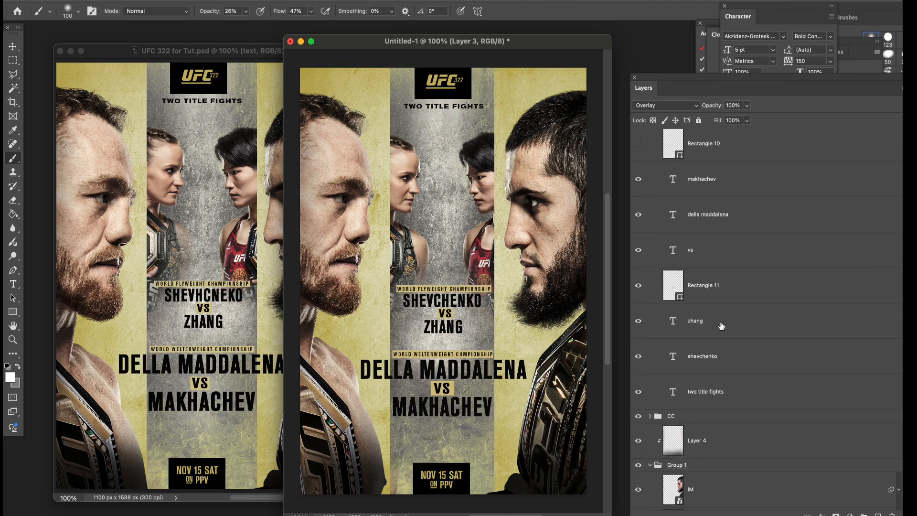
{"action": "scroll", "coordinate": [720, 326], "scroll_direction": "up", "scroll_amount": 1}
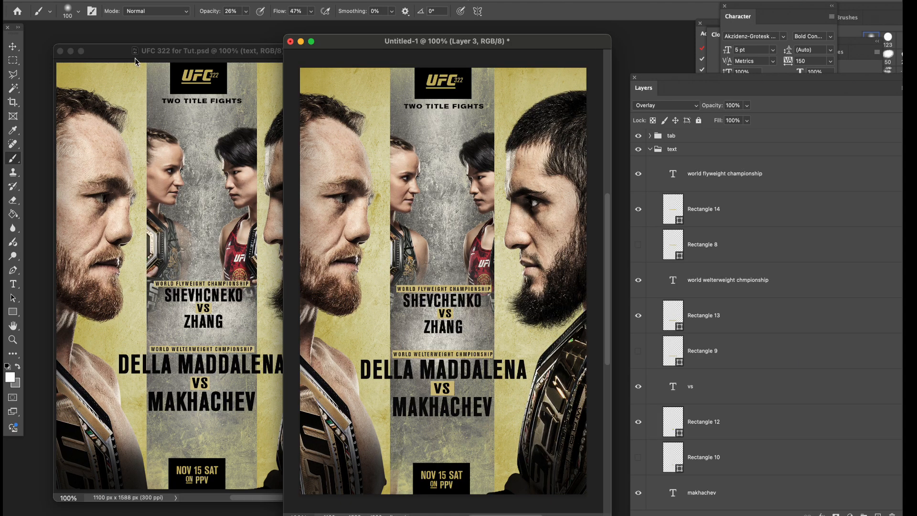
{"action": "left_click_drag", "start_coordinate": [135, 59], "coordinate": [99, 50]}
{"action": "left_click_drag", "start_coordinate": [334, 41], "coordinate": [387, 41]}
{"action": "left_click_drag", "start_coordinate": [704, 91], "coordinate": [759, 84]}
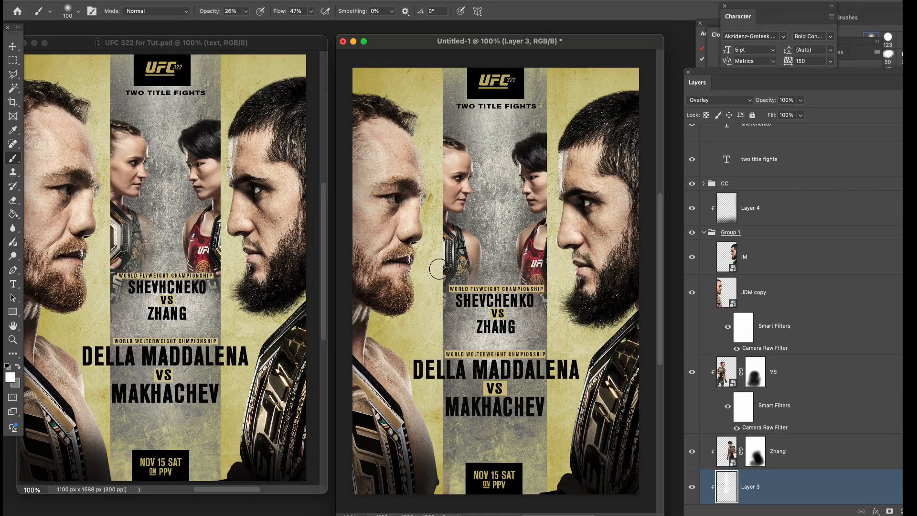
{"action": "left_click_drag", "start_coordinate": [183, 51], "coordinate": [195, 55]}
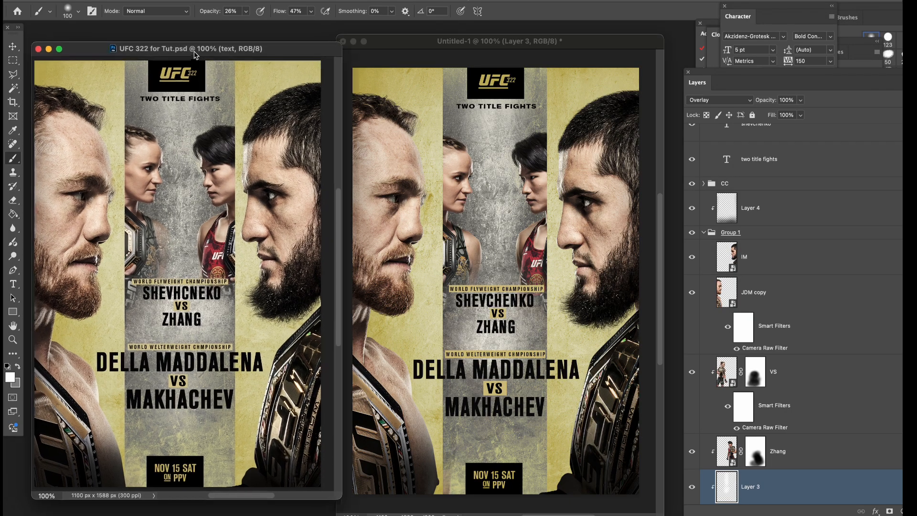